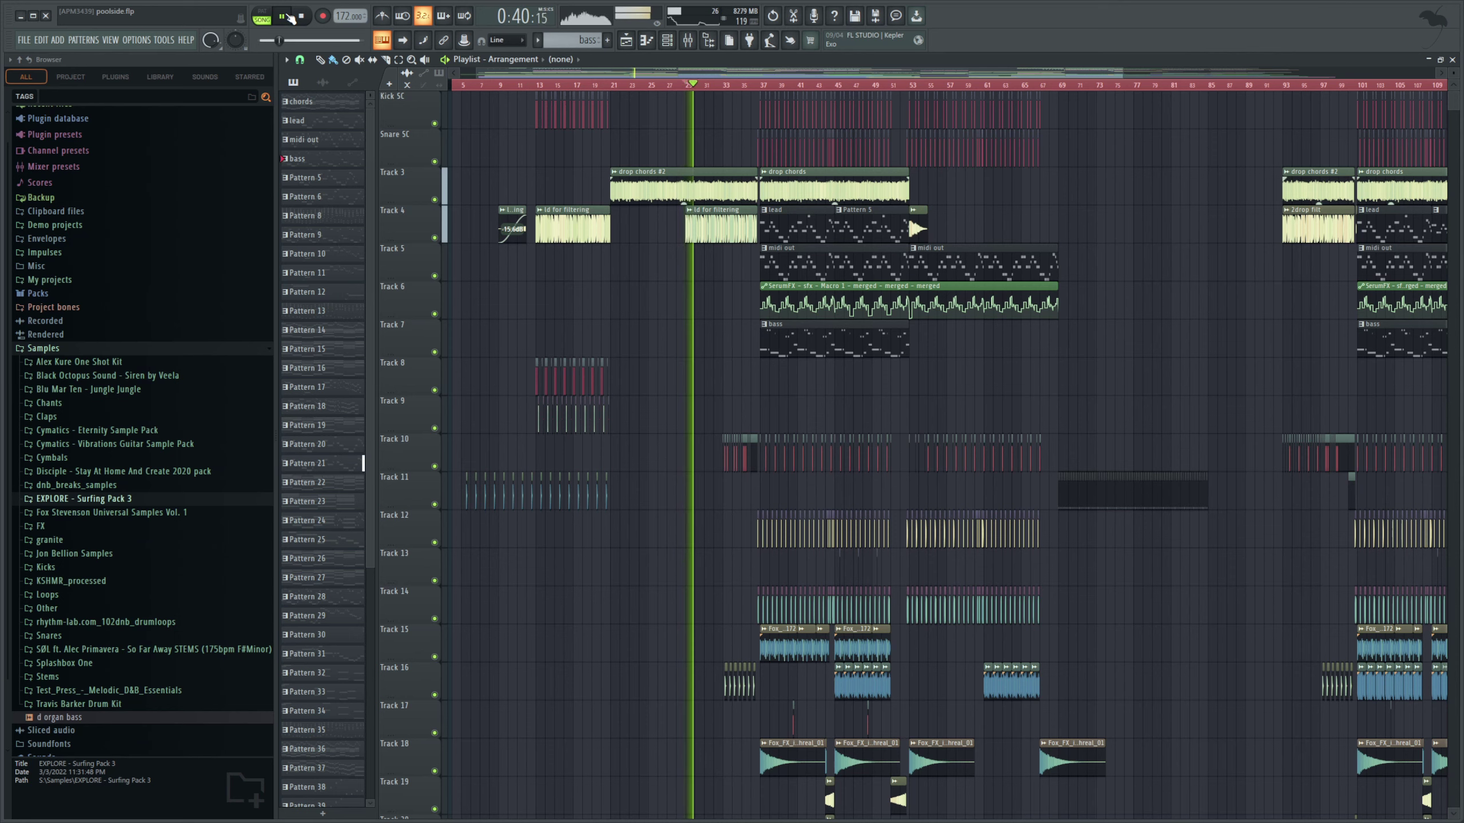
# Step: Stop the playback and look over the arrangement's tracks from the Kick SC track down to Track 22
pyautogui.hscroll(2, 660, 78)
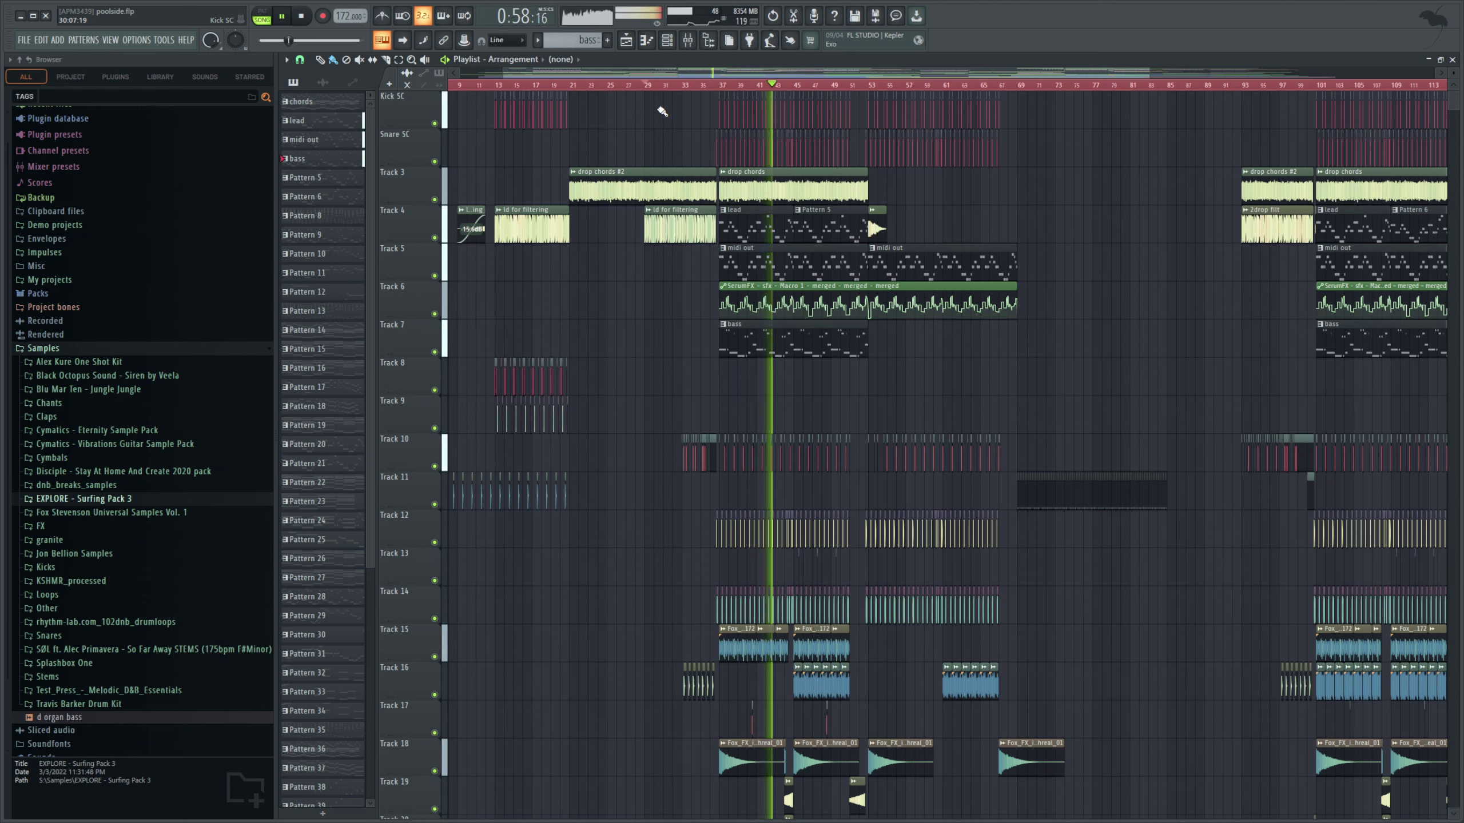
pyautogui.click(304, 19)
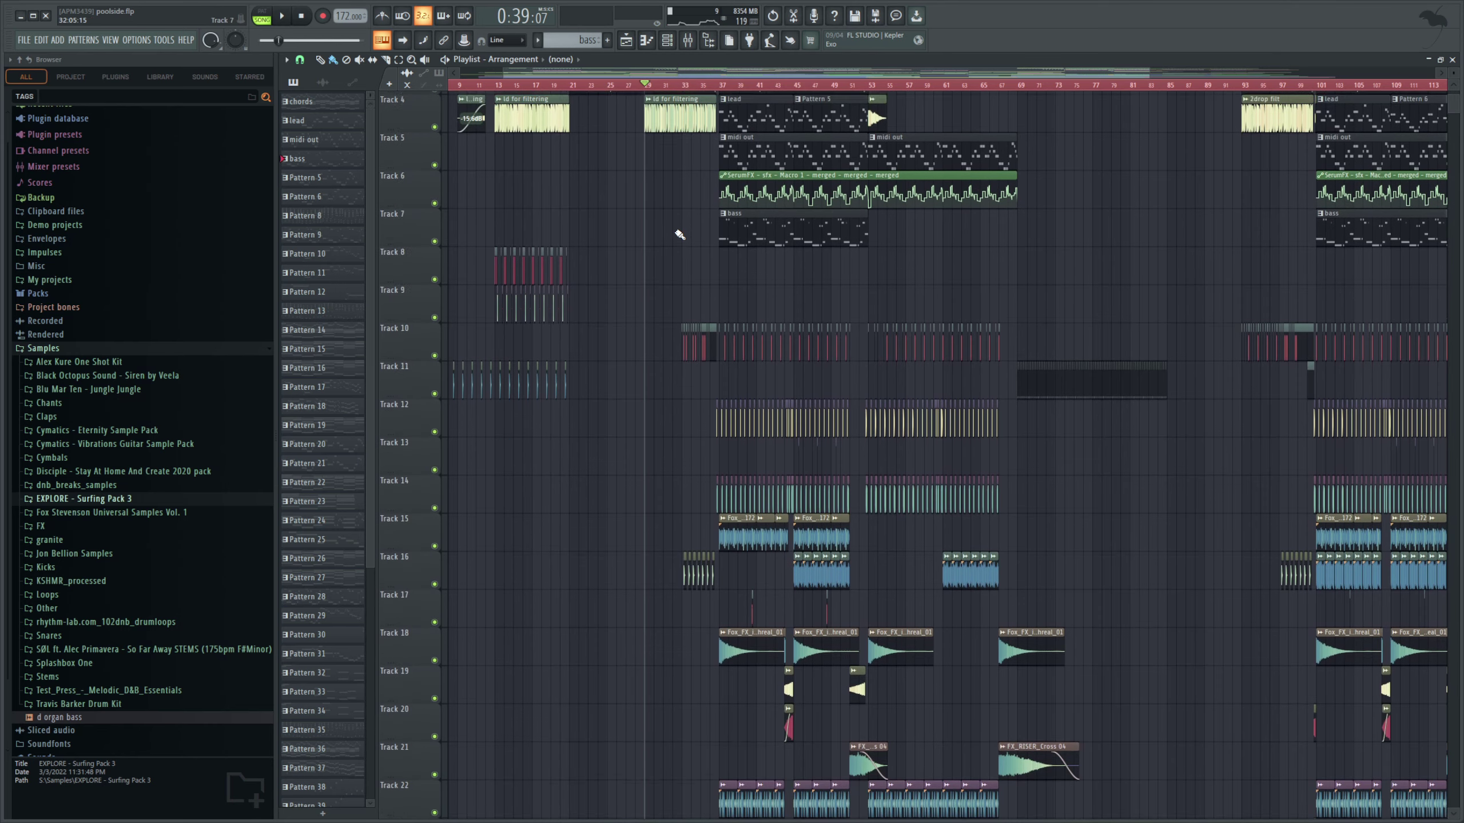
pyautogui.scroll(-3, 666, 294)
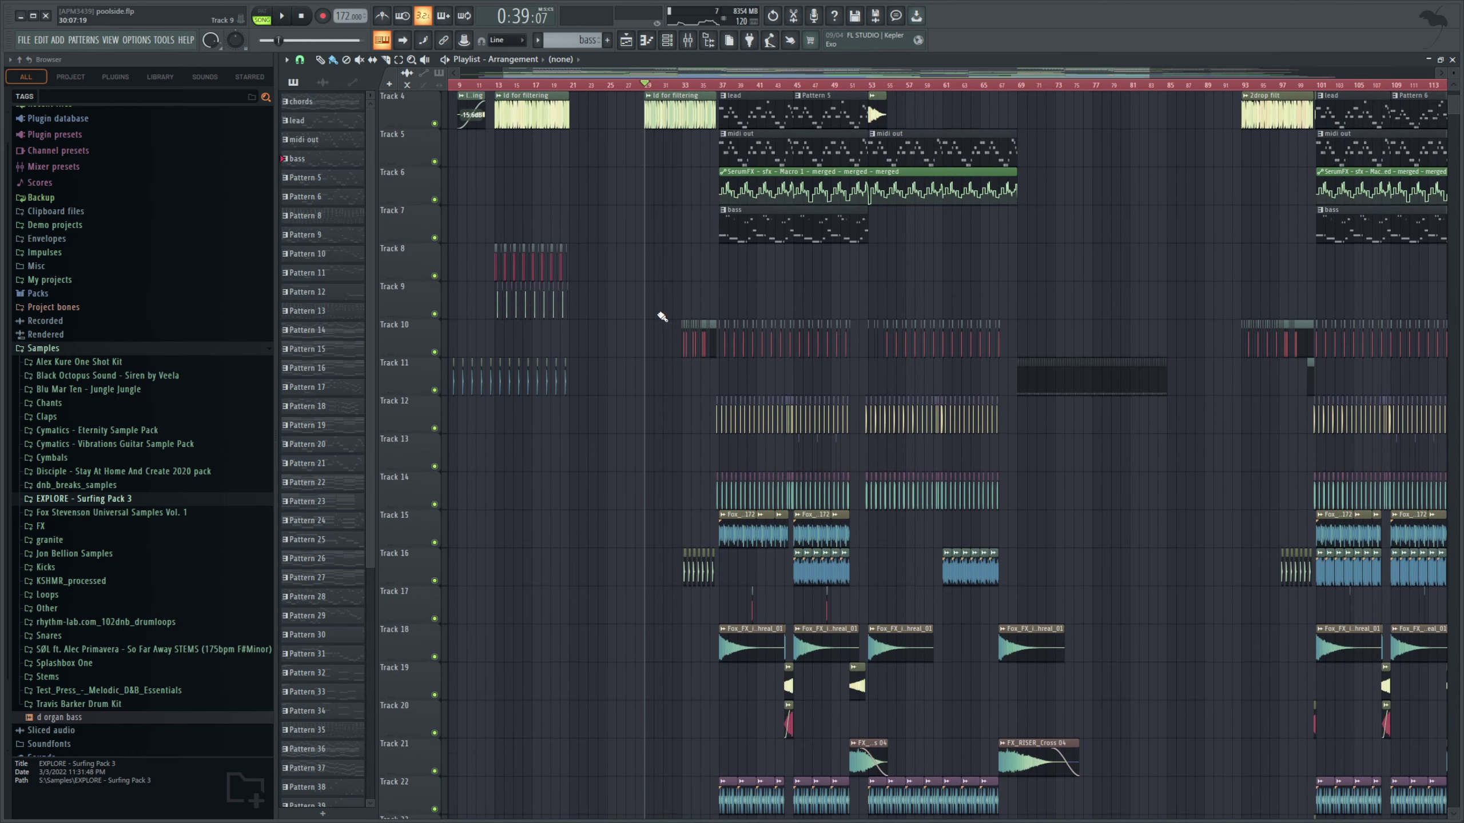
pyautogui.scroll(3, 678, 329)
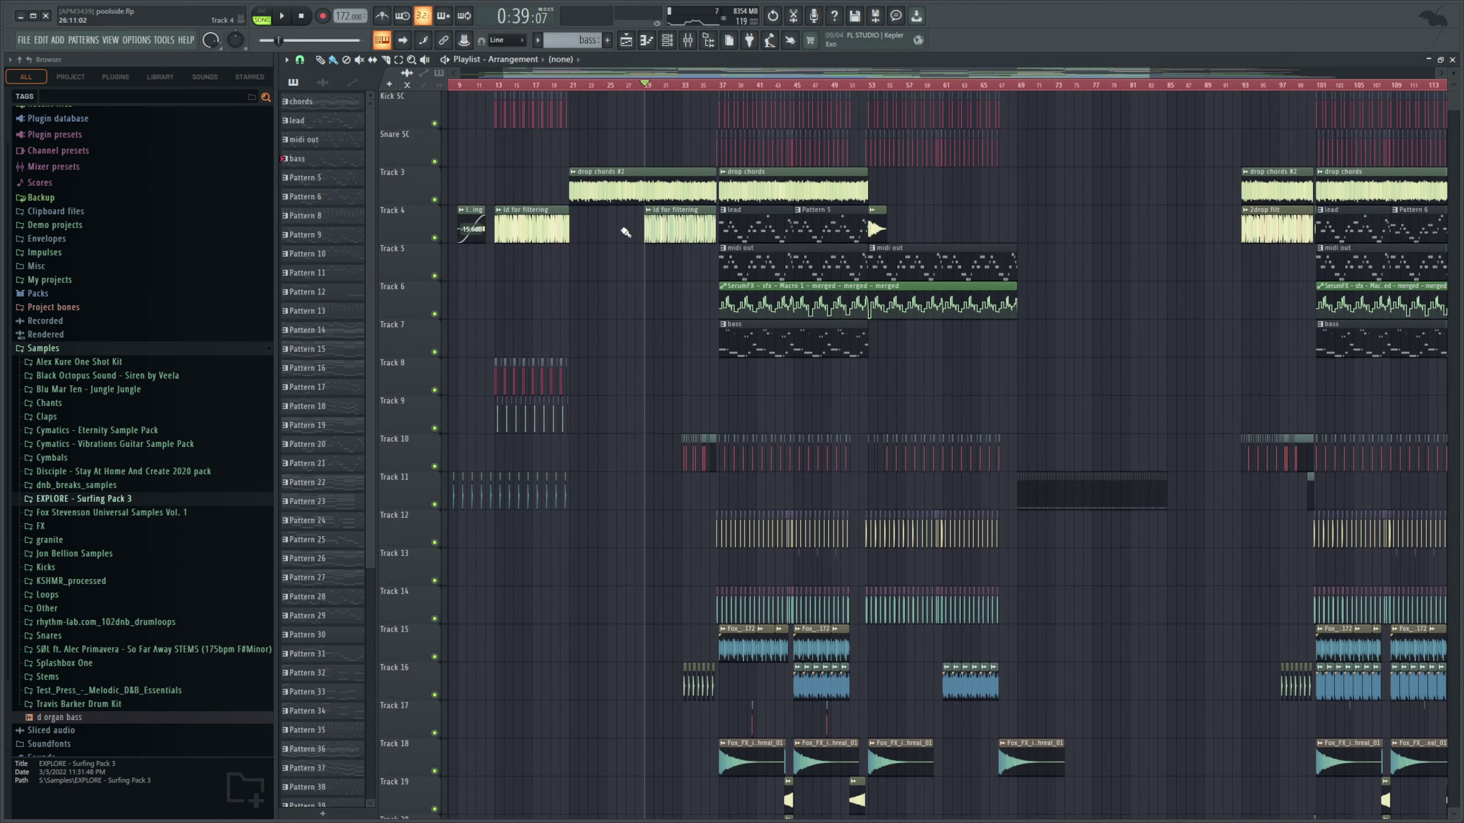
# Step: Solo Track 3 and re-enable Tracks 4 to 7 so only the chords, lead, midi out, sfx automation and bass are active
pyautogui.rightClick(435, 200)
pyautogui.click(435, 238)
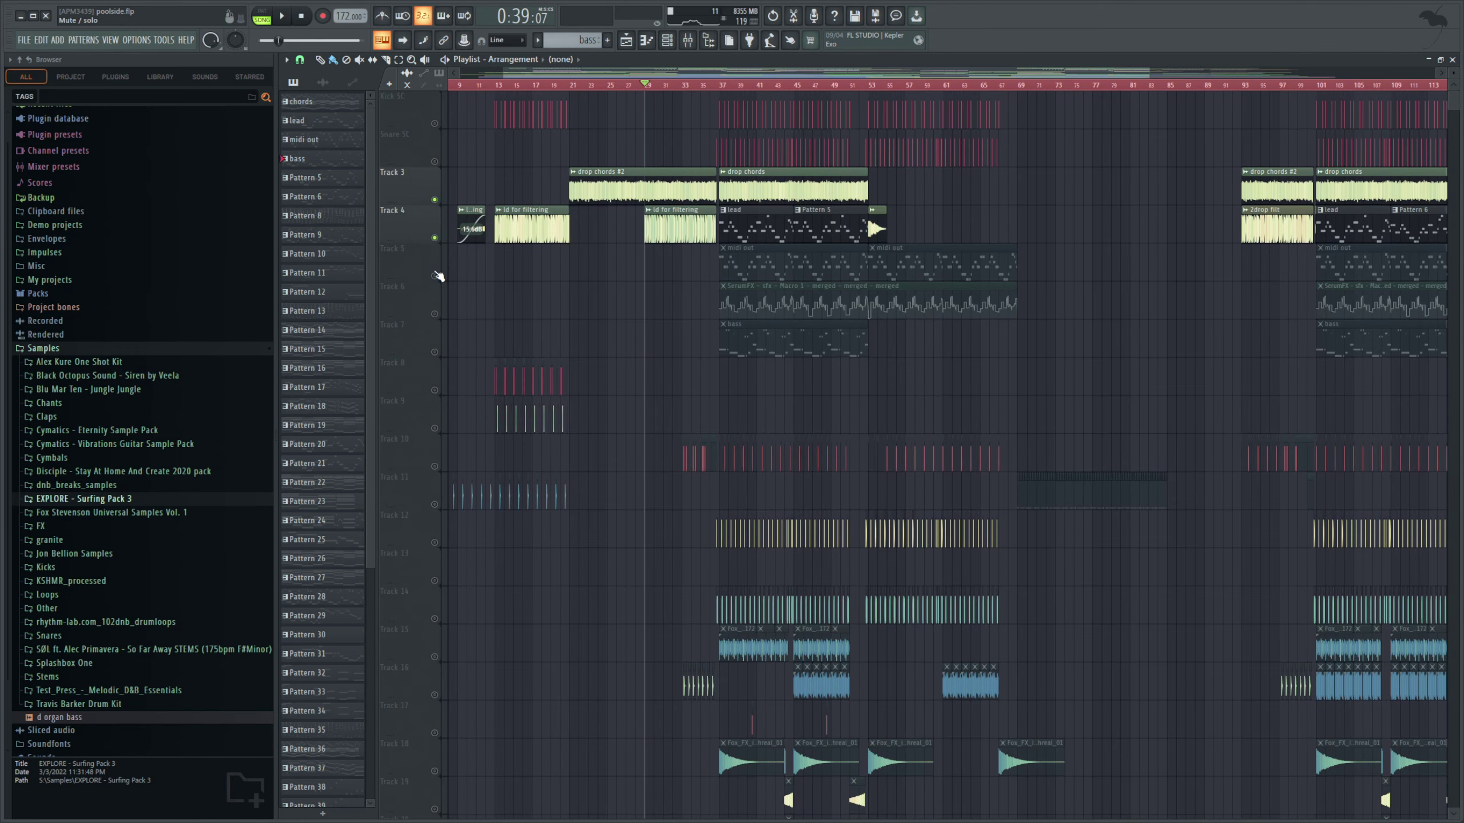
pyautogui.moveTo(436, 277); pyautogui.dragTo(435, 315)
pyautogui.click(435, 353)
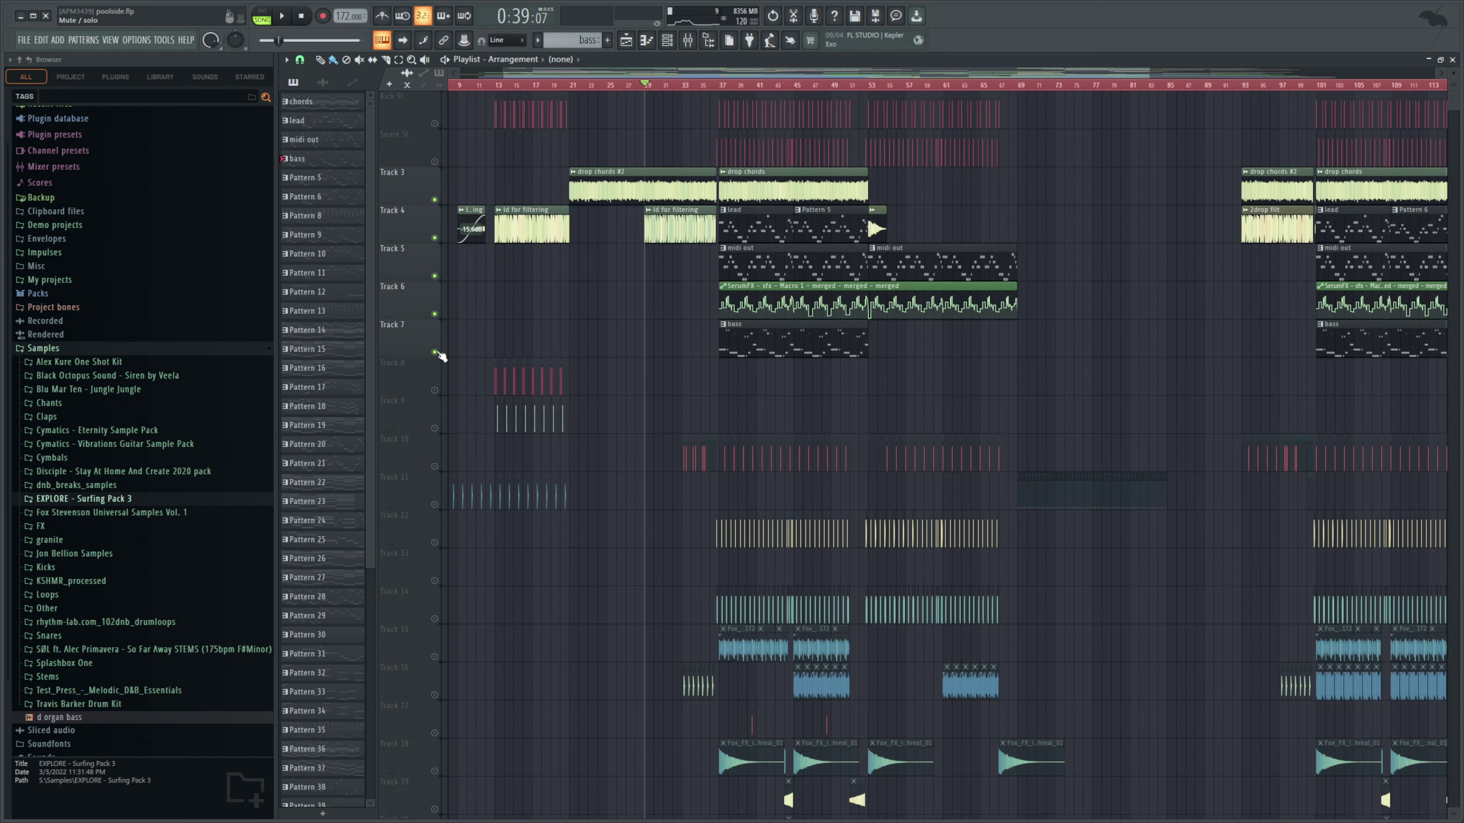
# Step: Unmute the automation Tracks 77 to 84, from the Serum #4 filter cutoff down to the MTremolo mix level
pyautogui.scroll(-20, 458, 354)
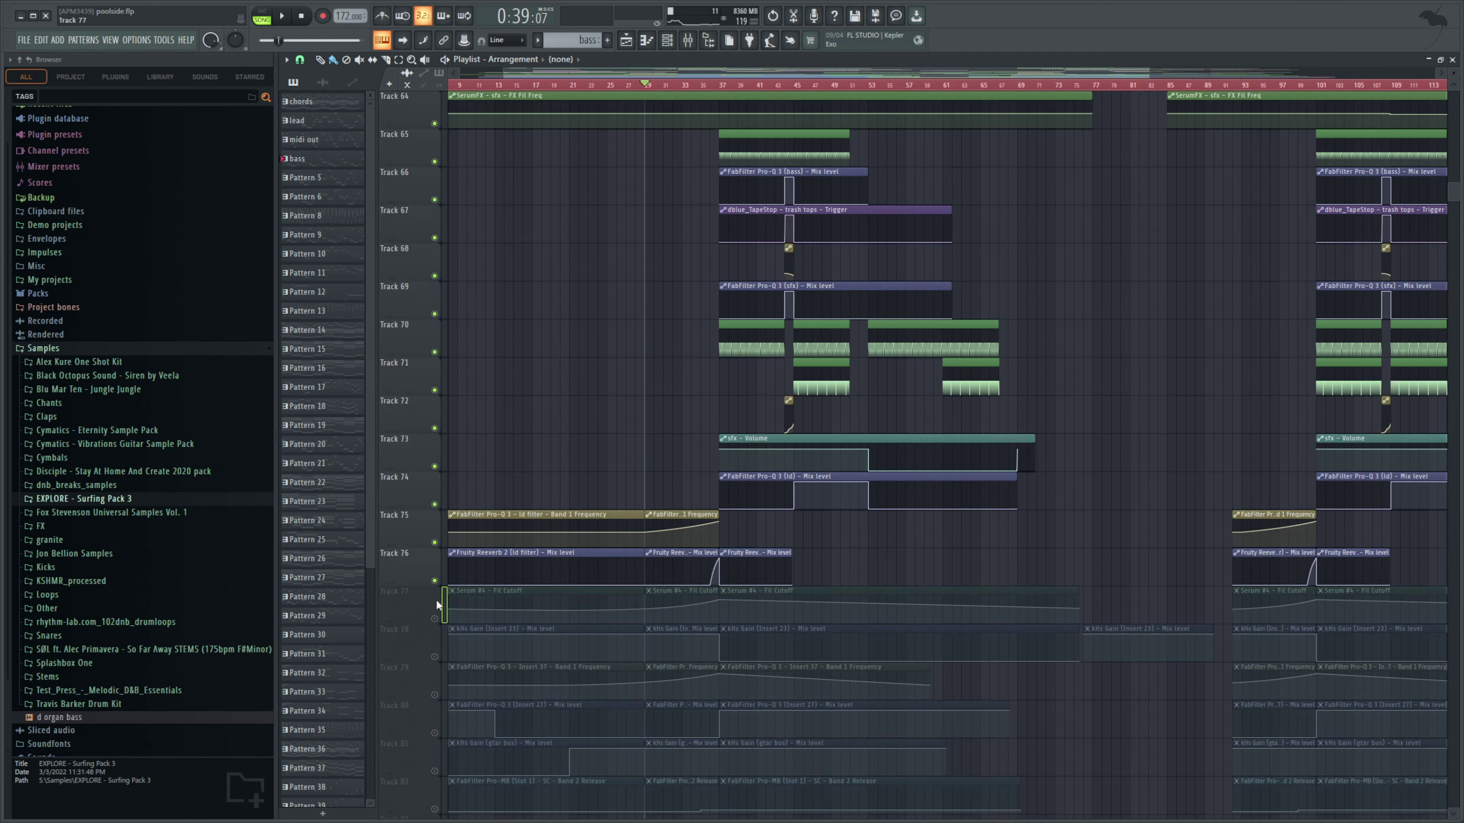
pyautogui.click(434, 618)
pyautogui.scroll(-1, 429, 611)
pyautogui.click(435, 580)
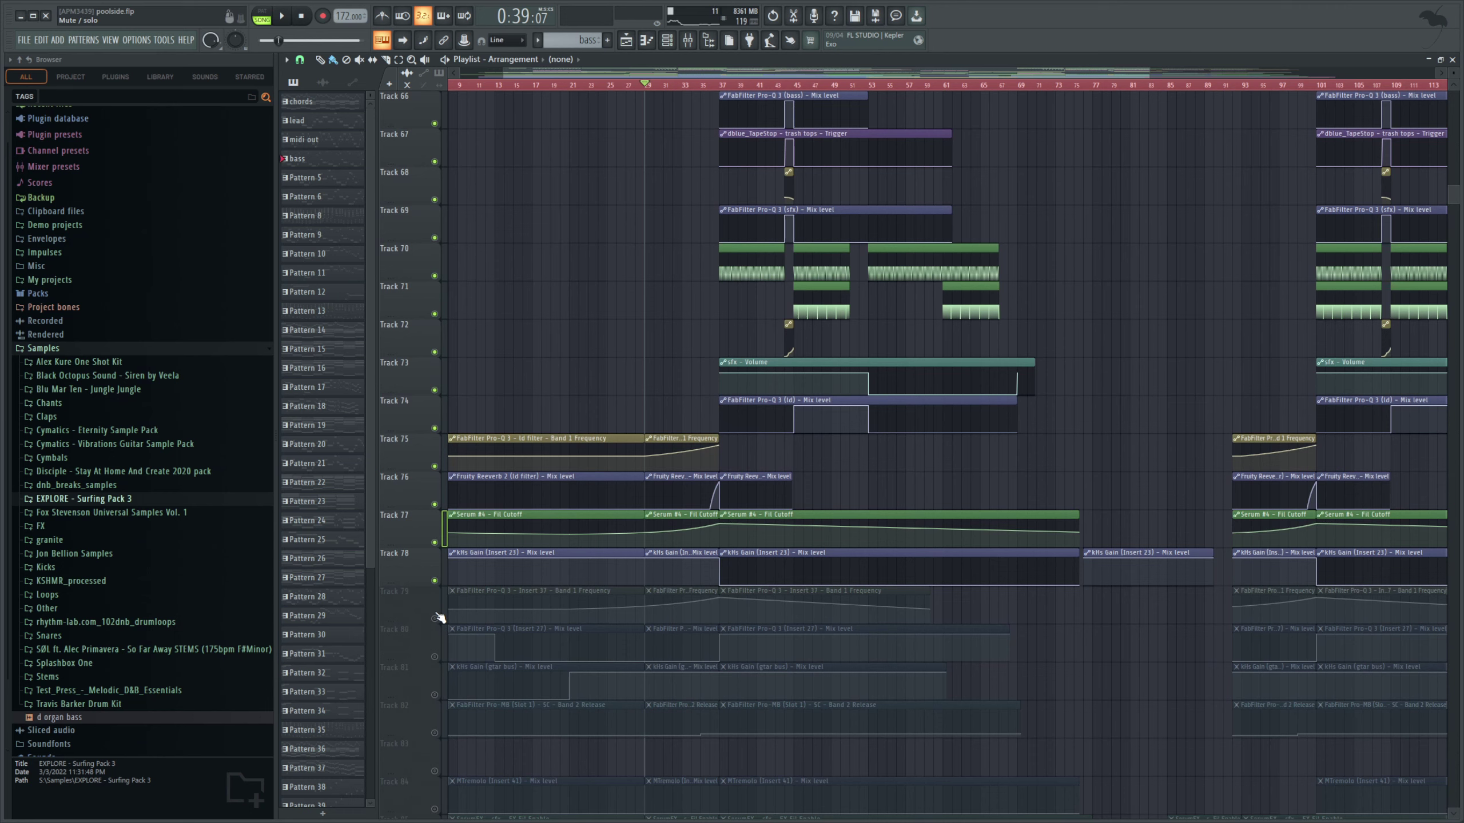
pyautogui.click(436, 618)
pyautogui.scroll(-1, 437, 606)
pyautogui.click(436, 583)
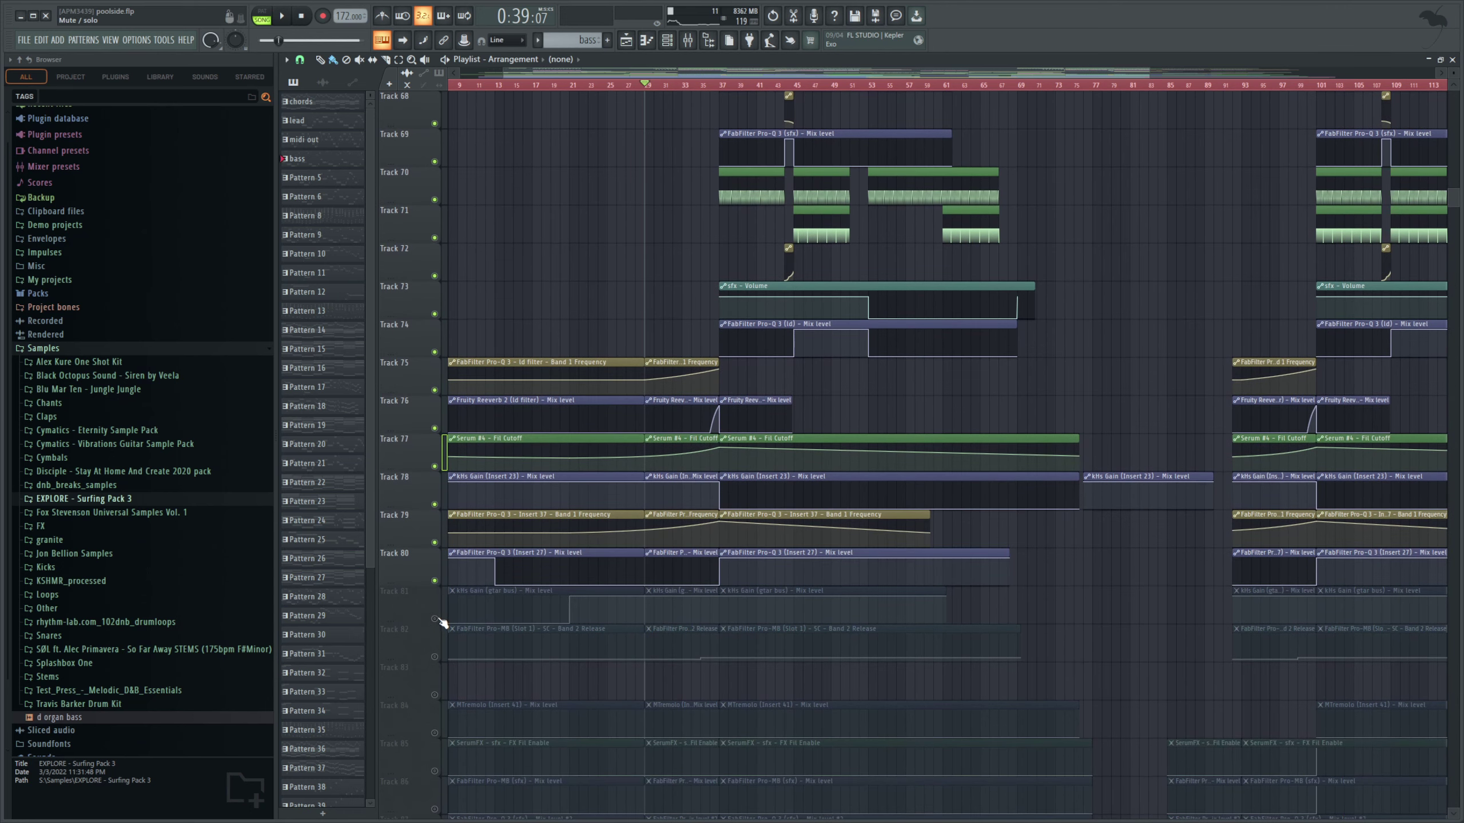
pyautogui.click(435, 619)
pyautogui.scroll(-1, 436, 600)
pyautogui.click(435, 581)
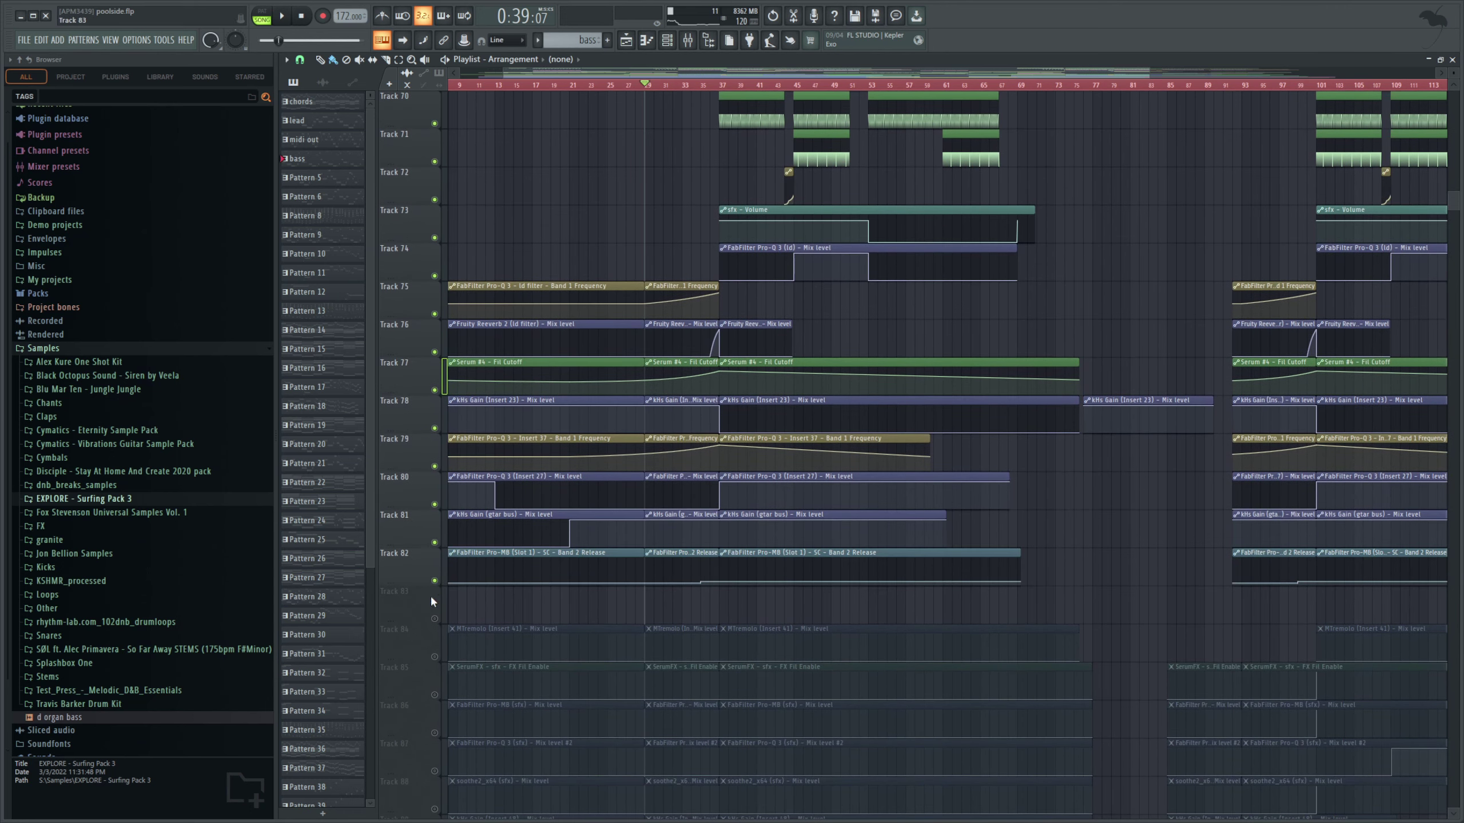
pyautogui.click(434, 656)
# Step: Unmute the automation Tracks 85 to 92, from the SerumFX filter enable down to the DragonflyRoomReverb mix level
pyautogui.scroll(-4, 403, 594)
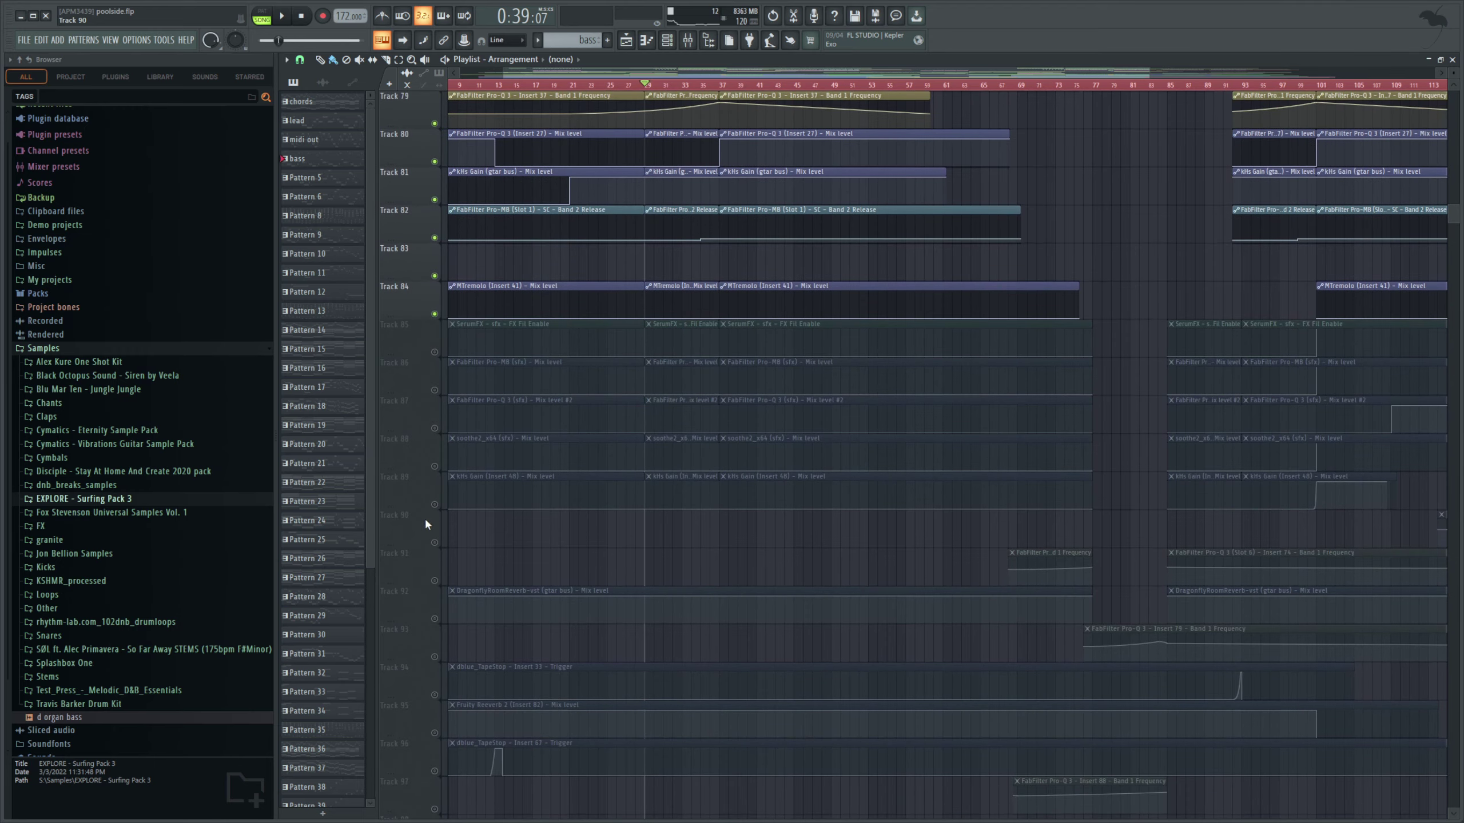
pyautogui.click(435, 504)
pyautogui.click(434, 466)
pyautogui.click(434, 428)
pyautogui.click(434, 390)
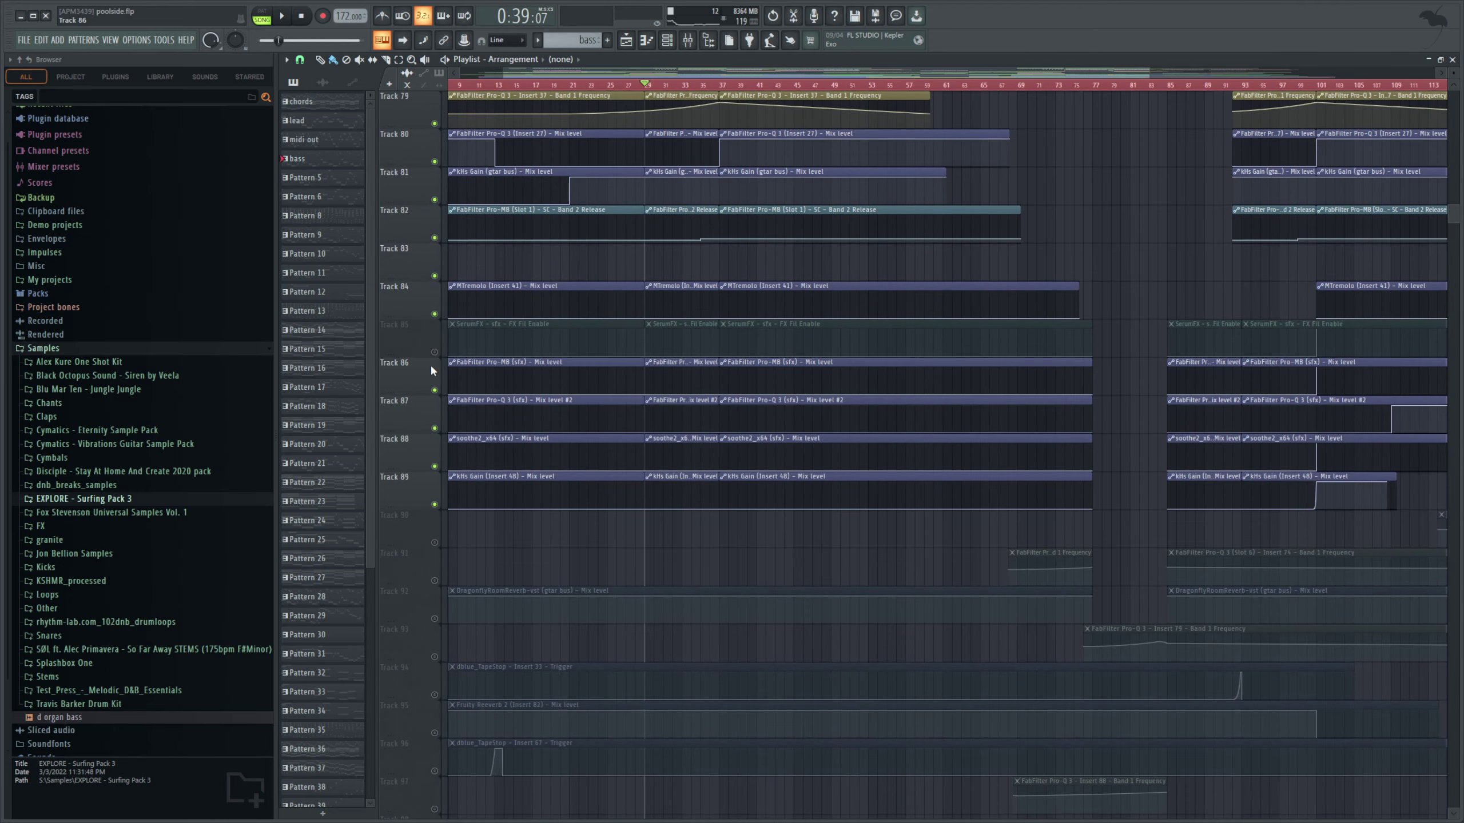
pyautogui.click(435, 351)
pyautogui.click(435, 580)
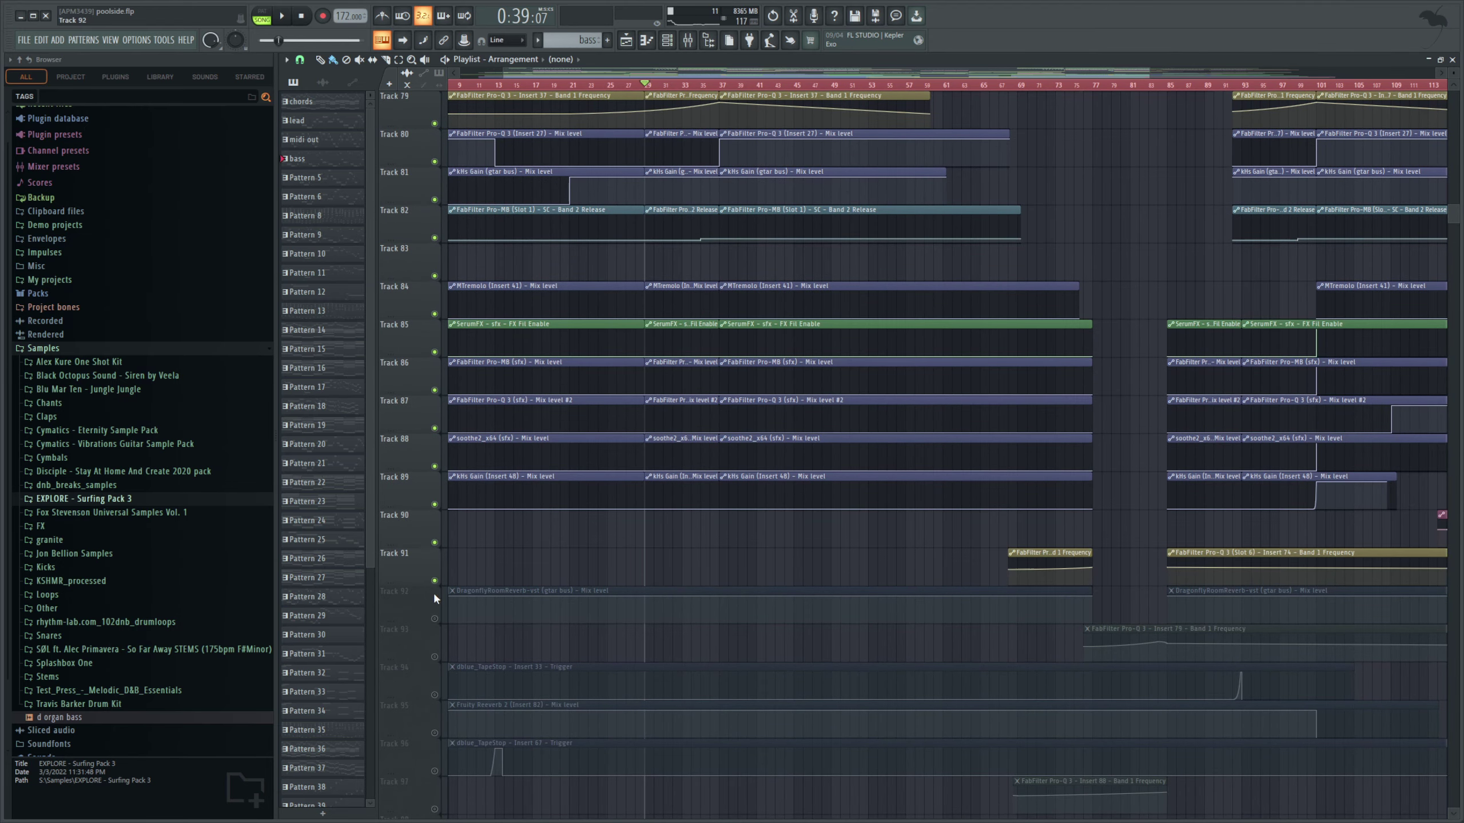
pyautogui.click(435, 618)
# Step: Unmute the remaining automation Tracks 93 to 97, including the dblue_TapeStop triggers and the Fruity Reeverb 2 mix level
pyautogui.scroll(-3, 436, 661)
pyautogui.click(435, 466)
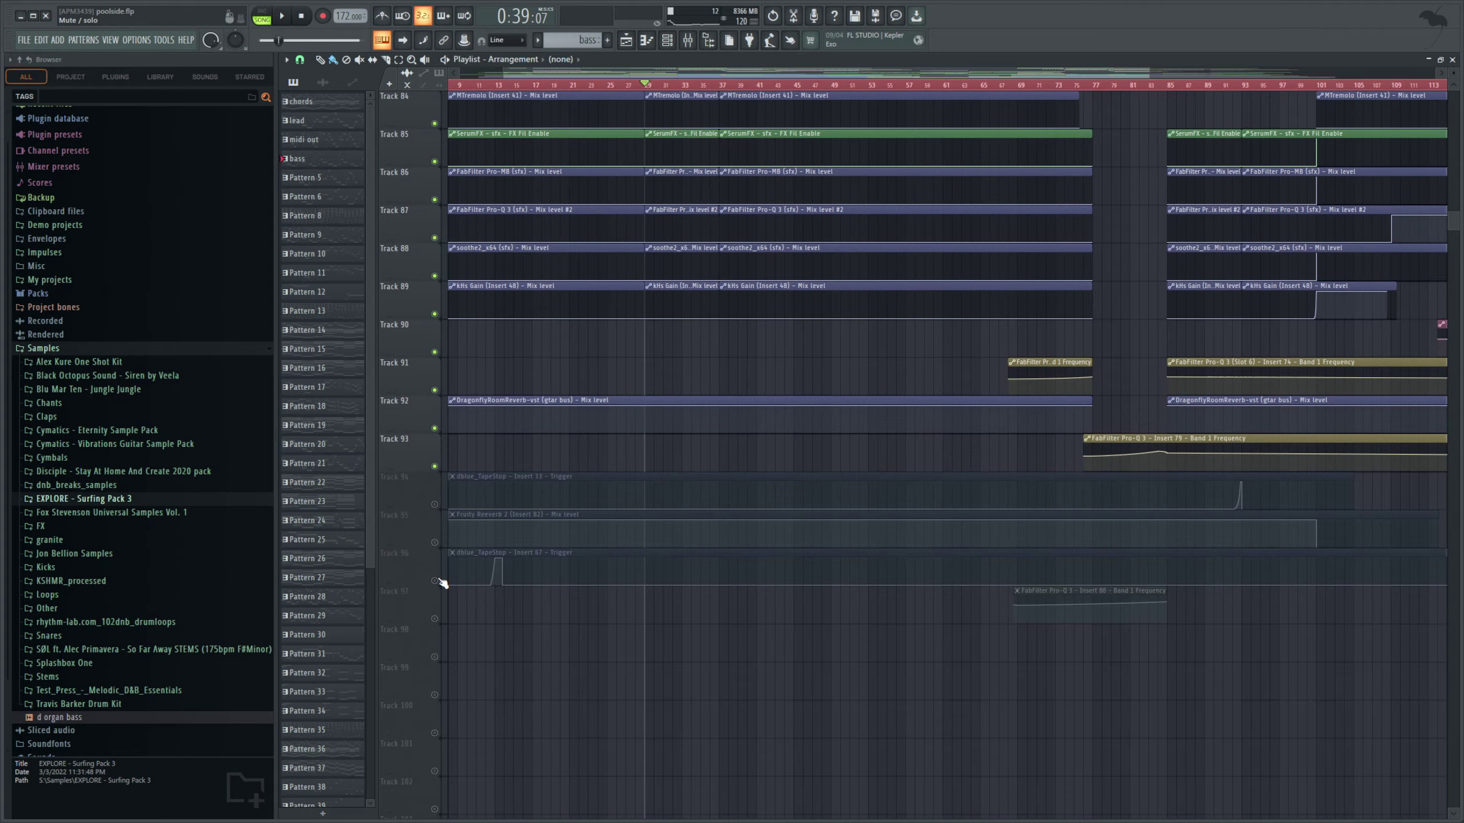
pyautogui.click(434, 580)
pyautogui.click(435, 542)
pyautogui.click(435, 503)
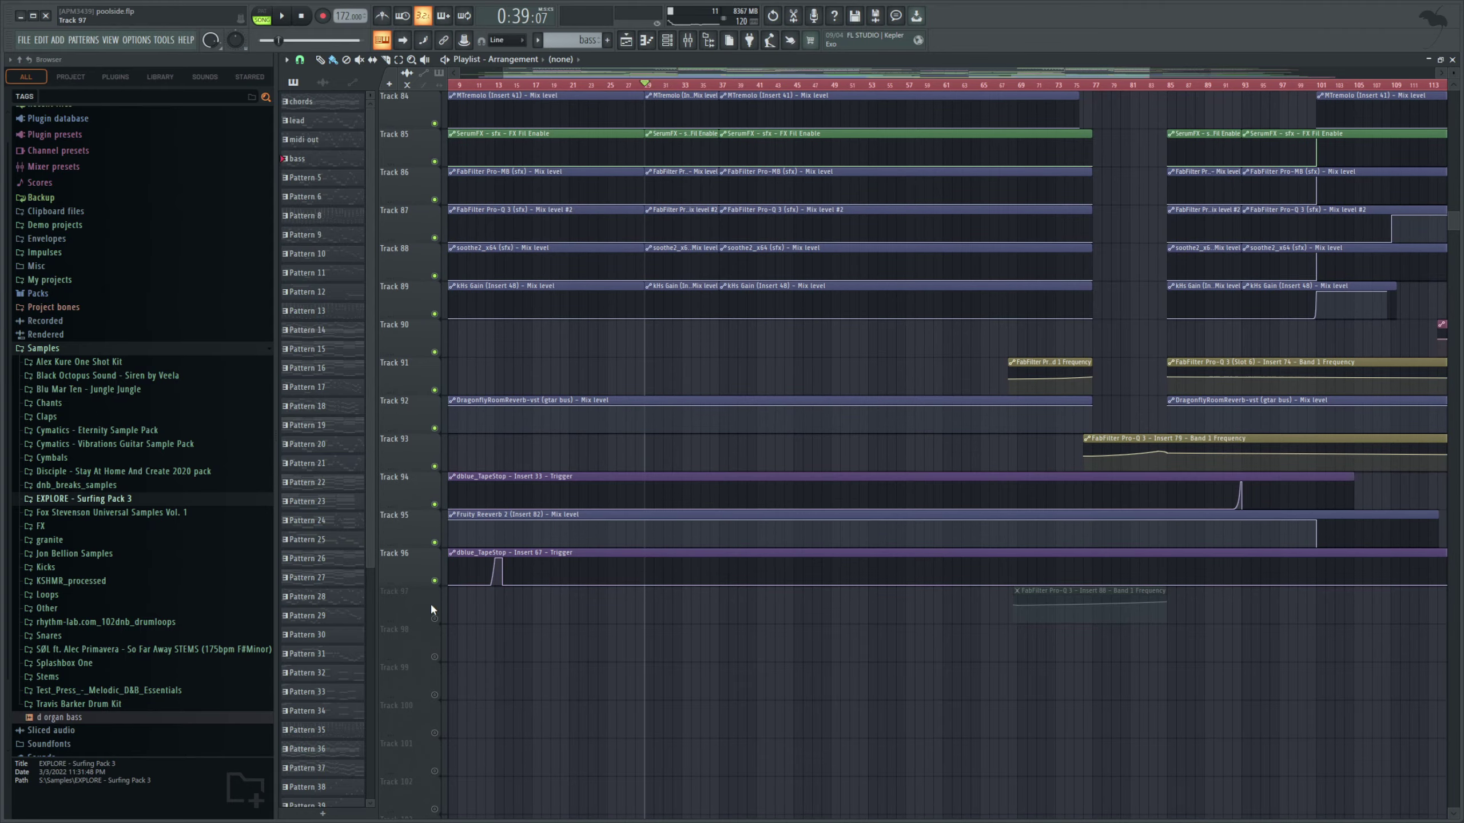
pyautogui.click(435, 618)
# Step: Go back to the first tracks and play the arrangement with only the re-enabled tracks active
pyautogui.scroll(20, 653, 439)
pyautogui.scroll(20, 653, 439)
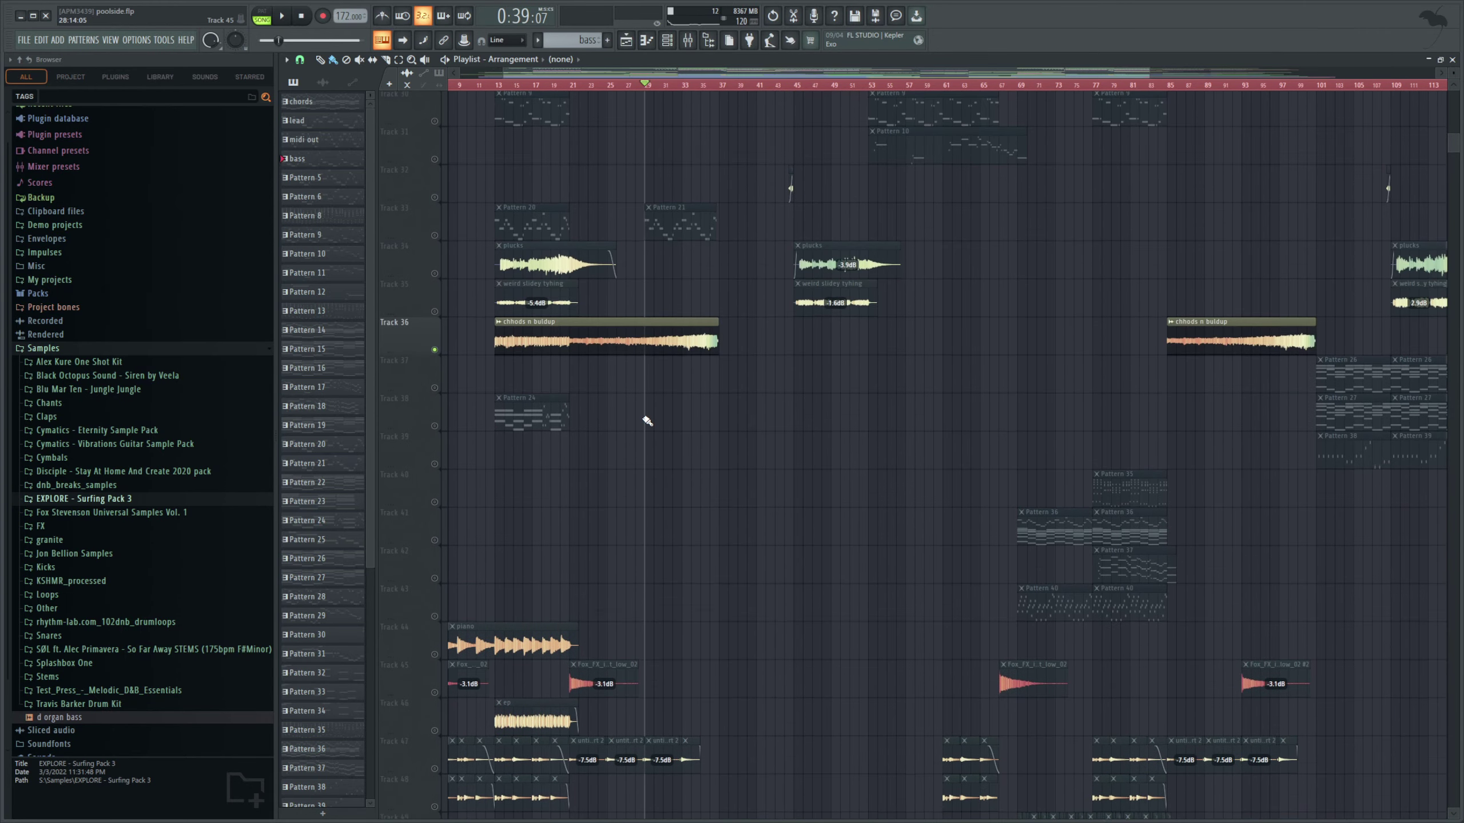
pyautogui.press('space')
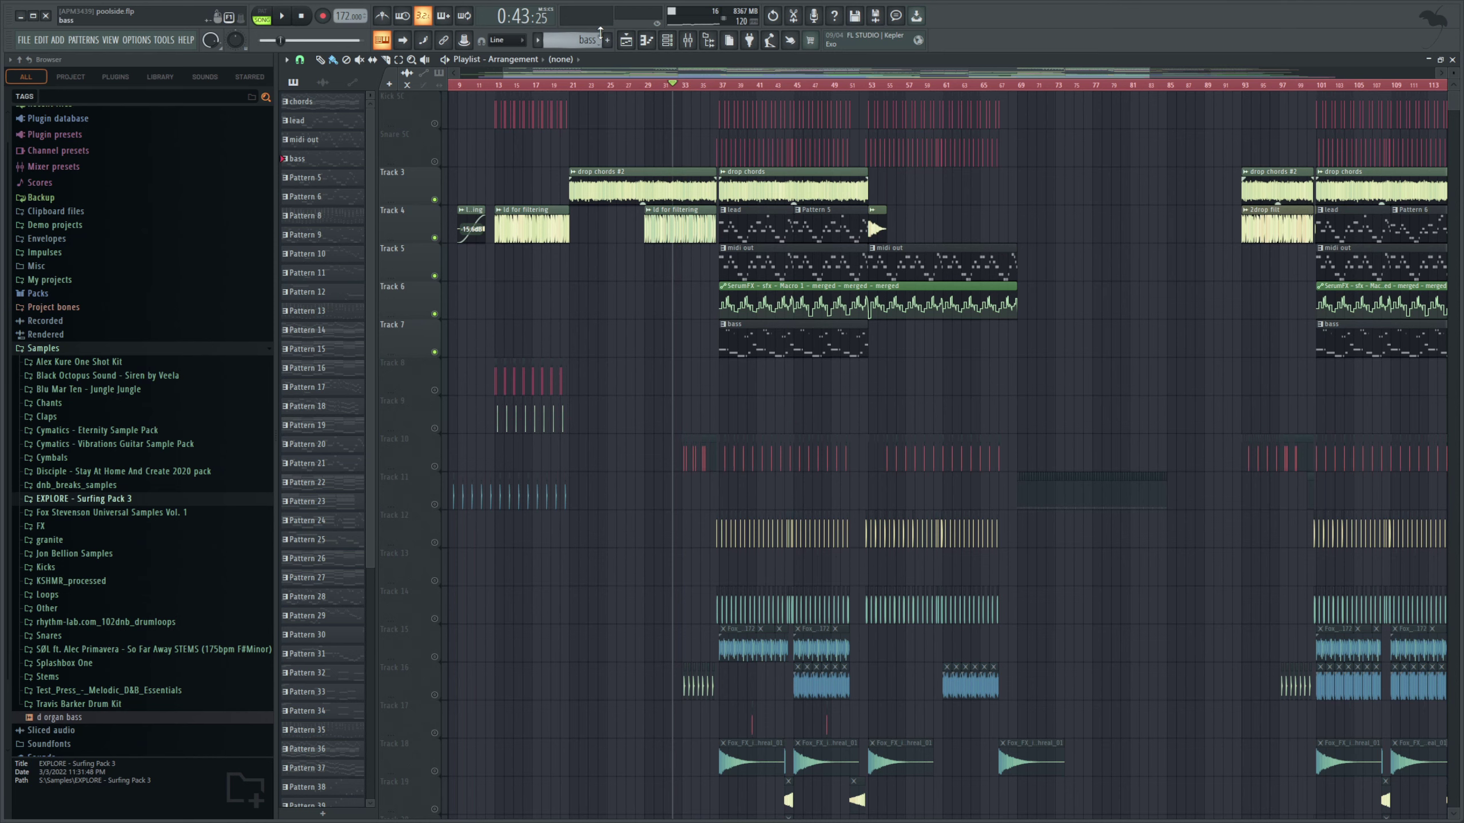
# Step: Add a 36 dB/oct high cut at about 6290 Hz in FabFilter Pro-Q 3 on the Master and audition it
pyautogui.click(687, 40)
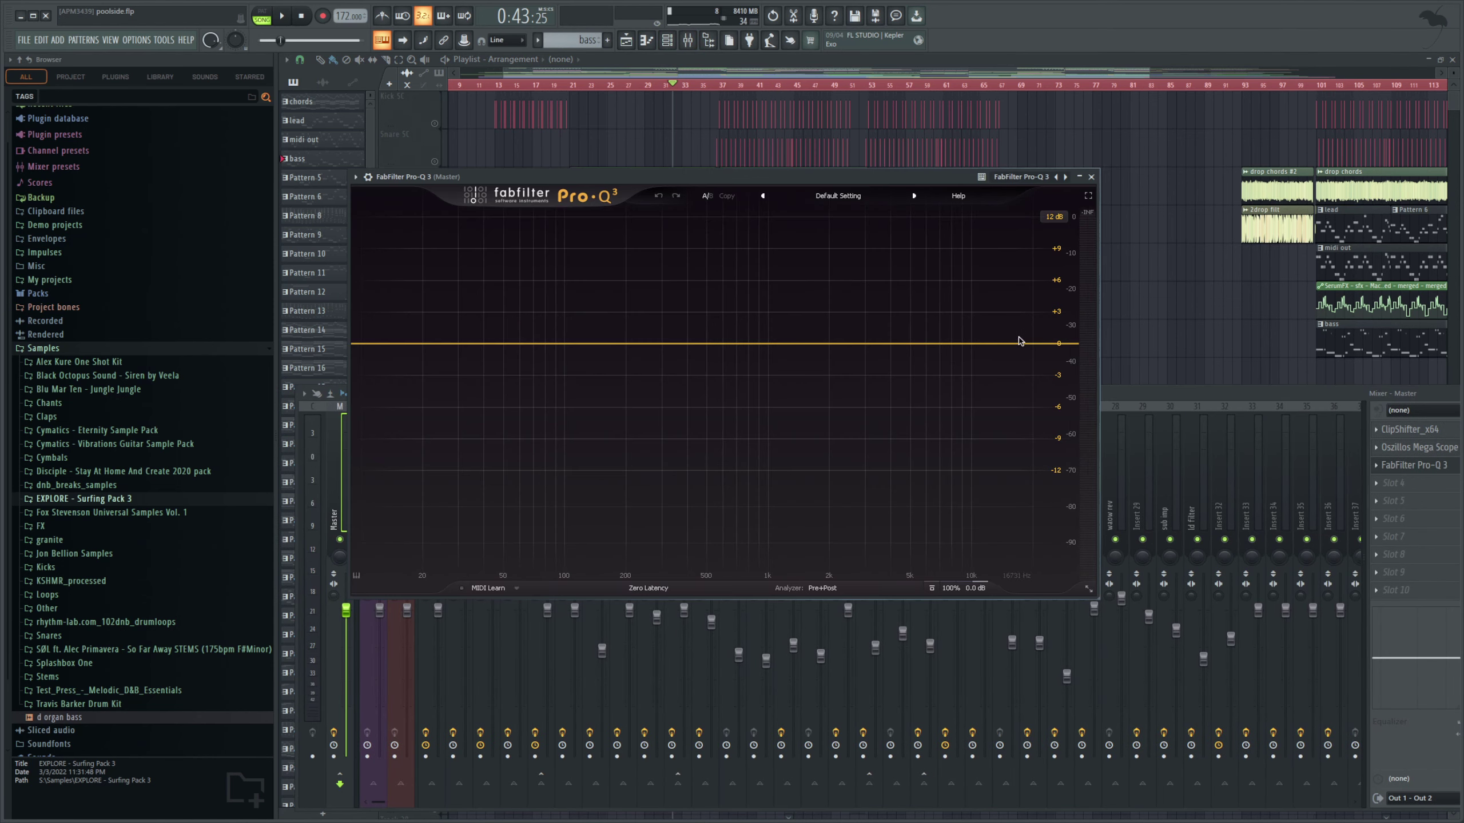
pyautogui.moveTo(1050, 345); pyautogui.dragTo(930, 352)
pyautogui.press('space')
pyautogui.press('space')
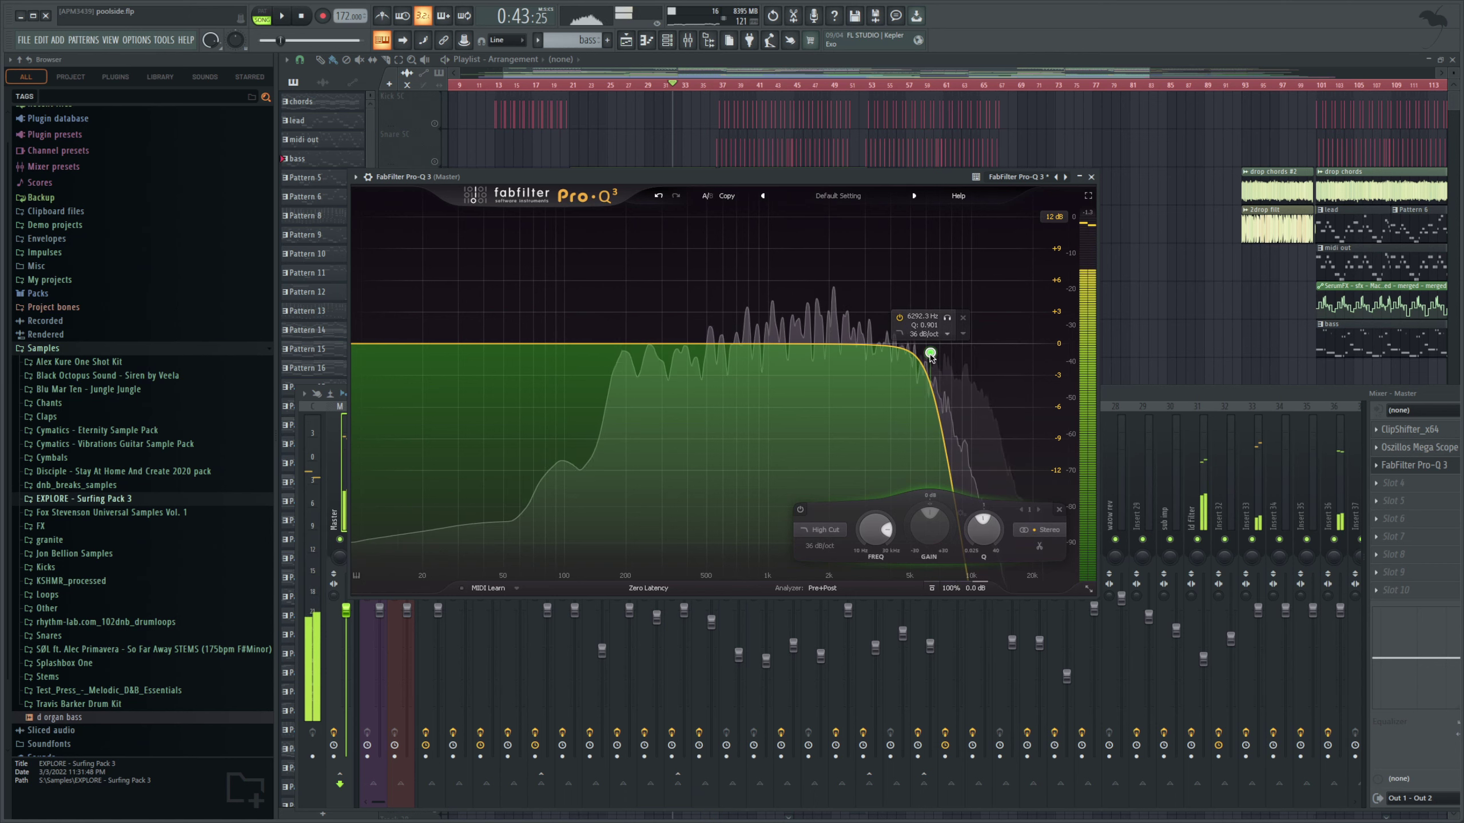
# Step: Remove FabFilter Pro-Q 3 from the Master's third effect slot and close the mixer
pyautogui.click(1375, 468)
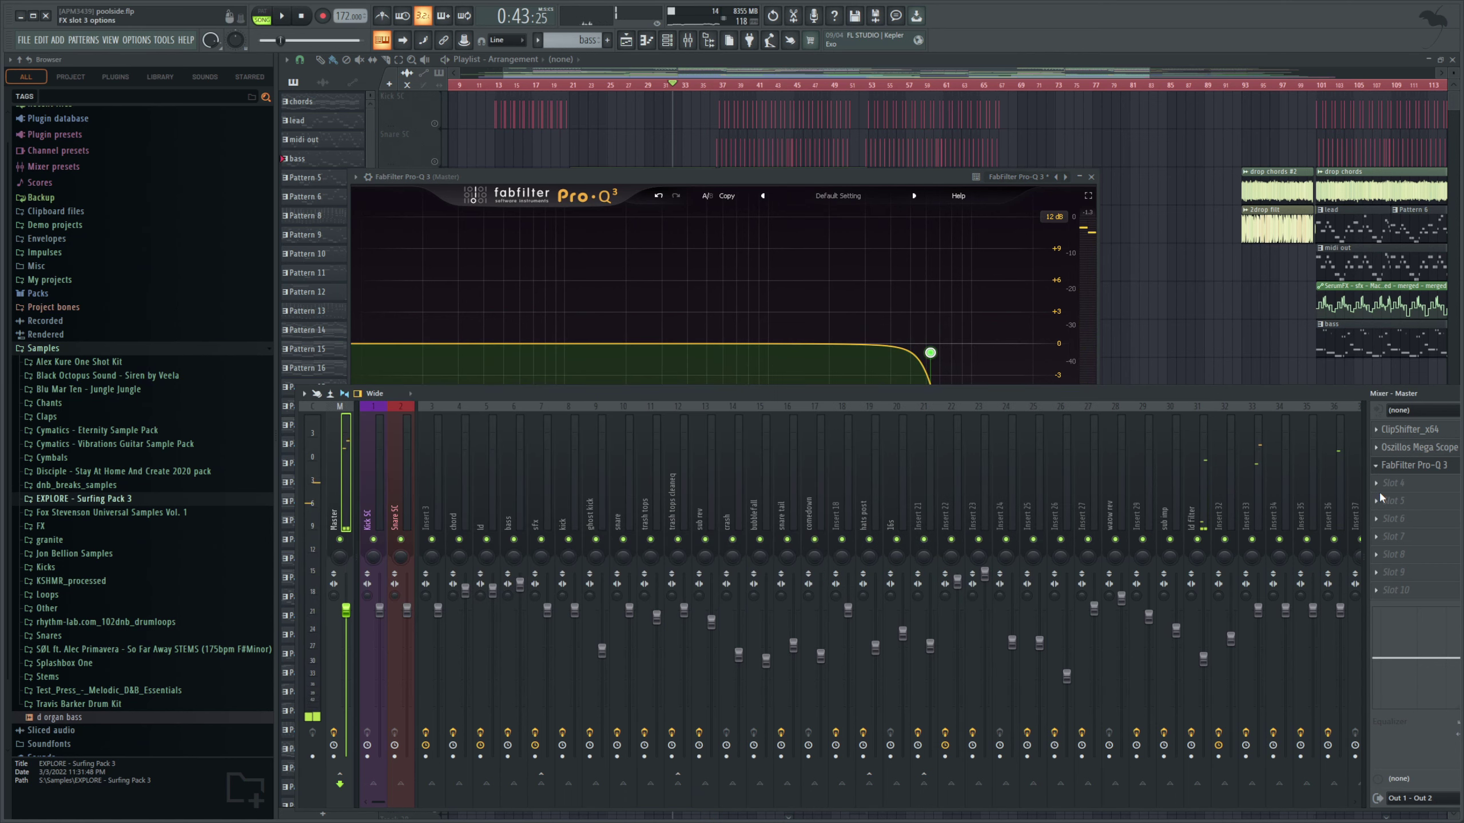
pyautogui.press('Delete')
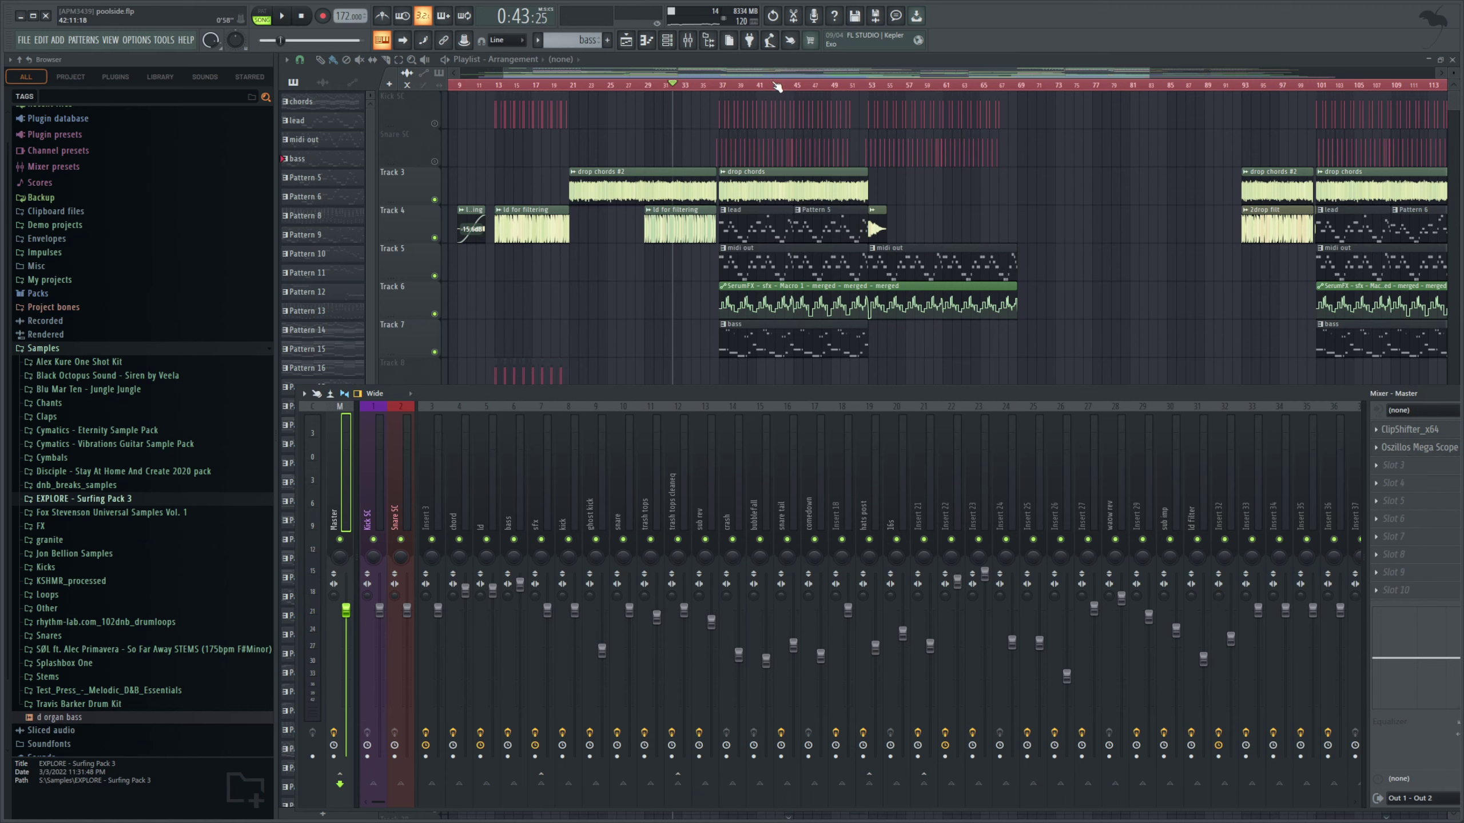
pyautogui.press('F9')
# Step: Look over the active tracks, show the arrangement past the song's end, and scan further down the sample folders
pyautogui.moveTo(727, 74); pyautogui.dragTo(752, 75)
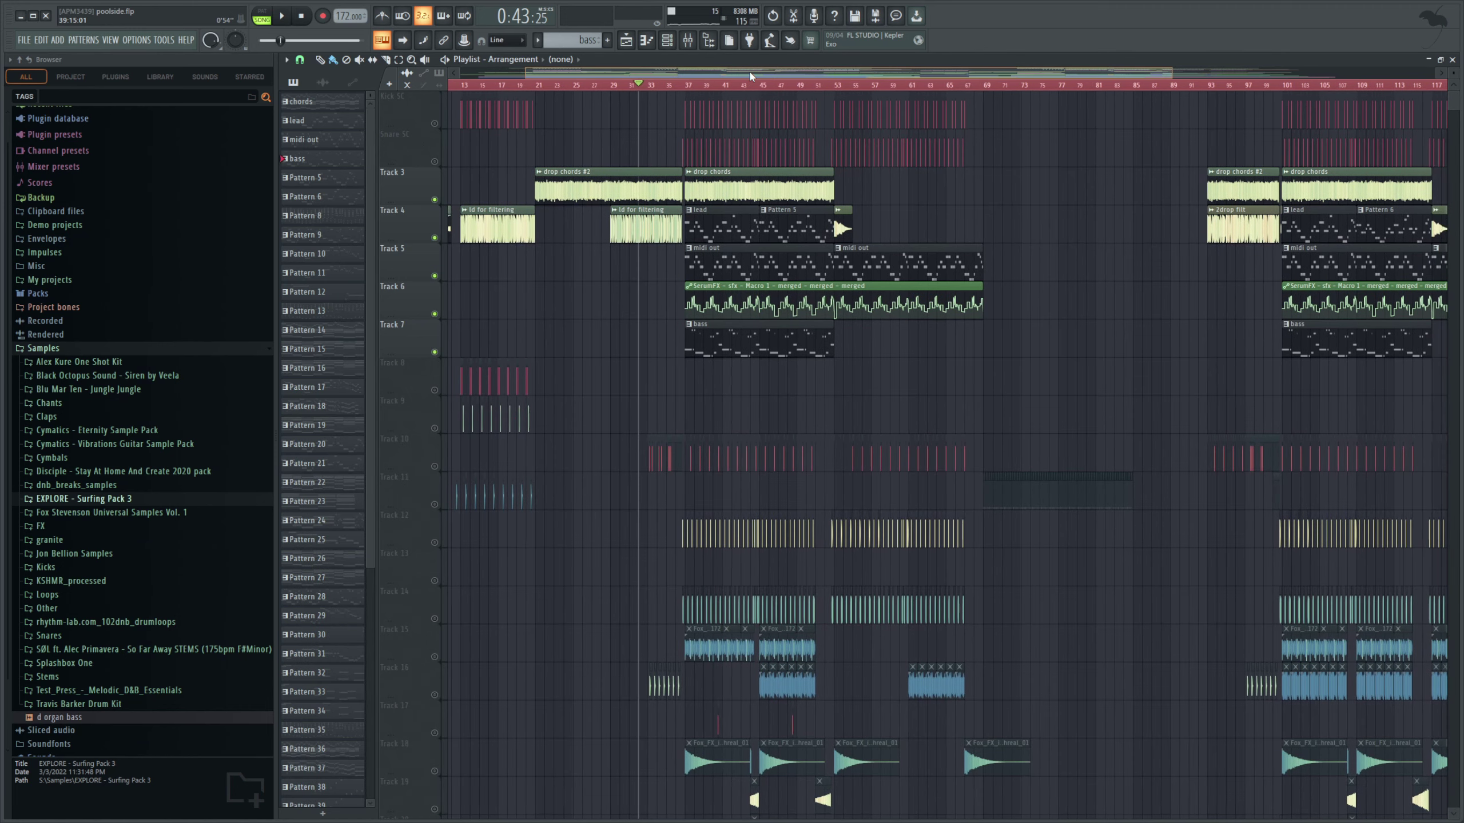
pyautogui.hscroll(-2, 673, 317)
pyautogui.scroll(-4, 678, 355)
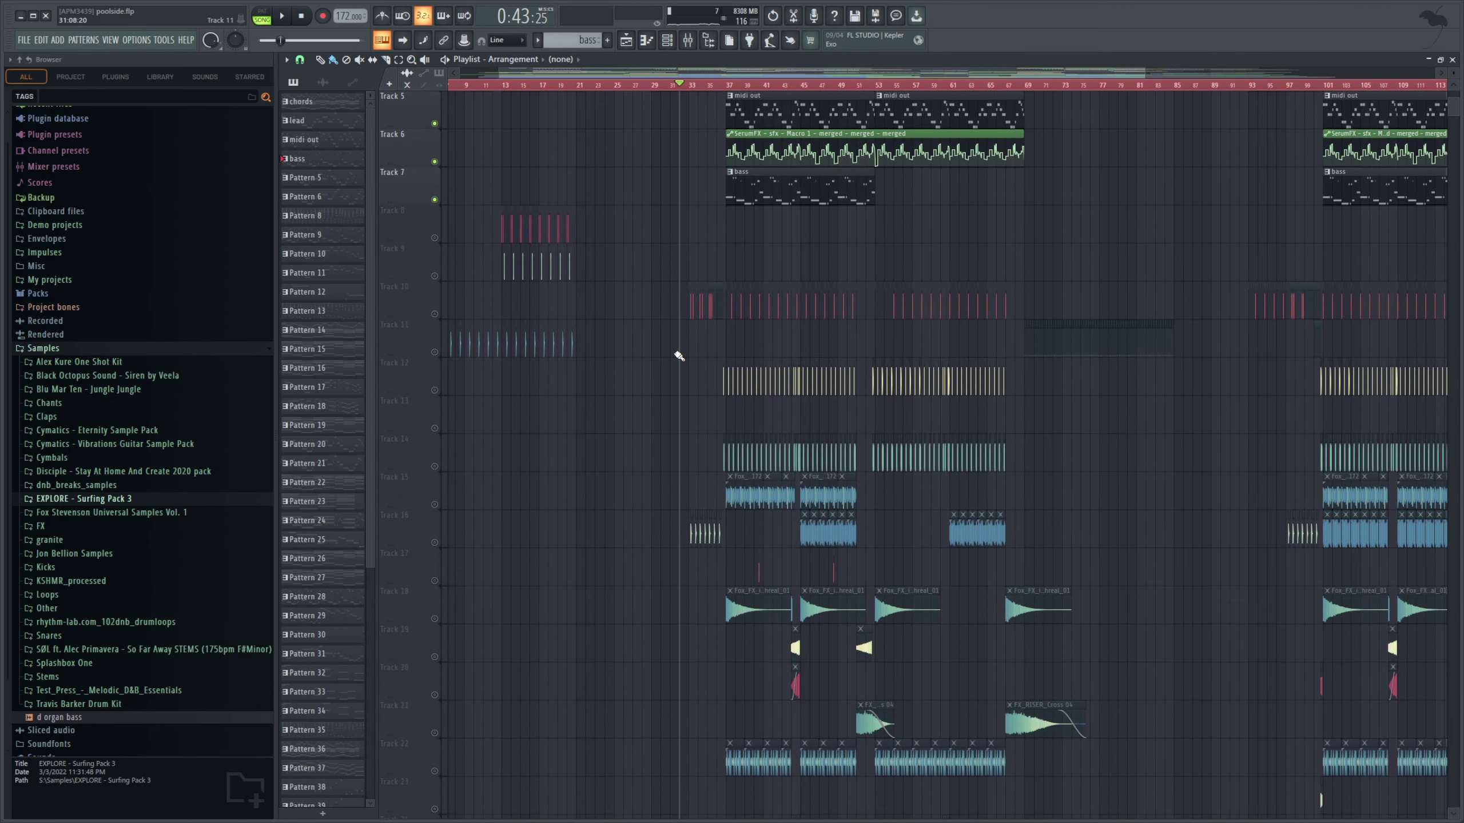
pyautogui.scroll(4, 679, 355)
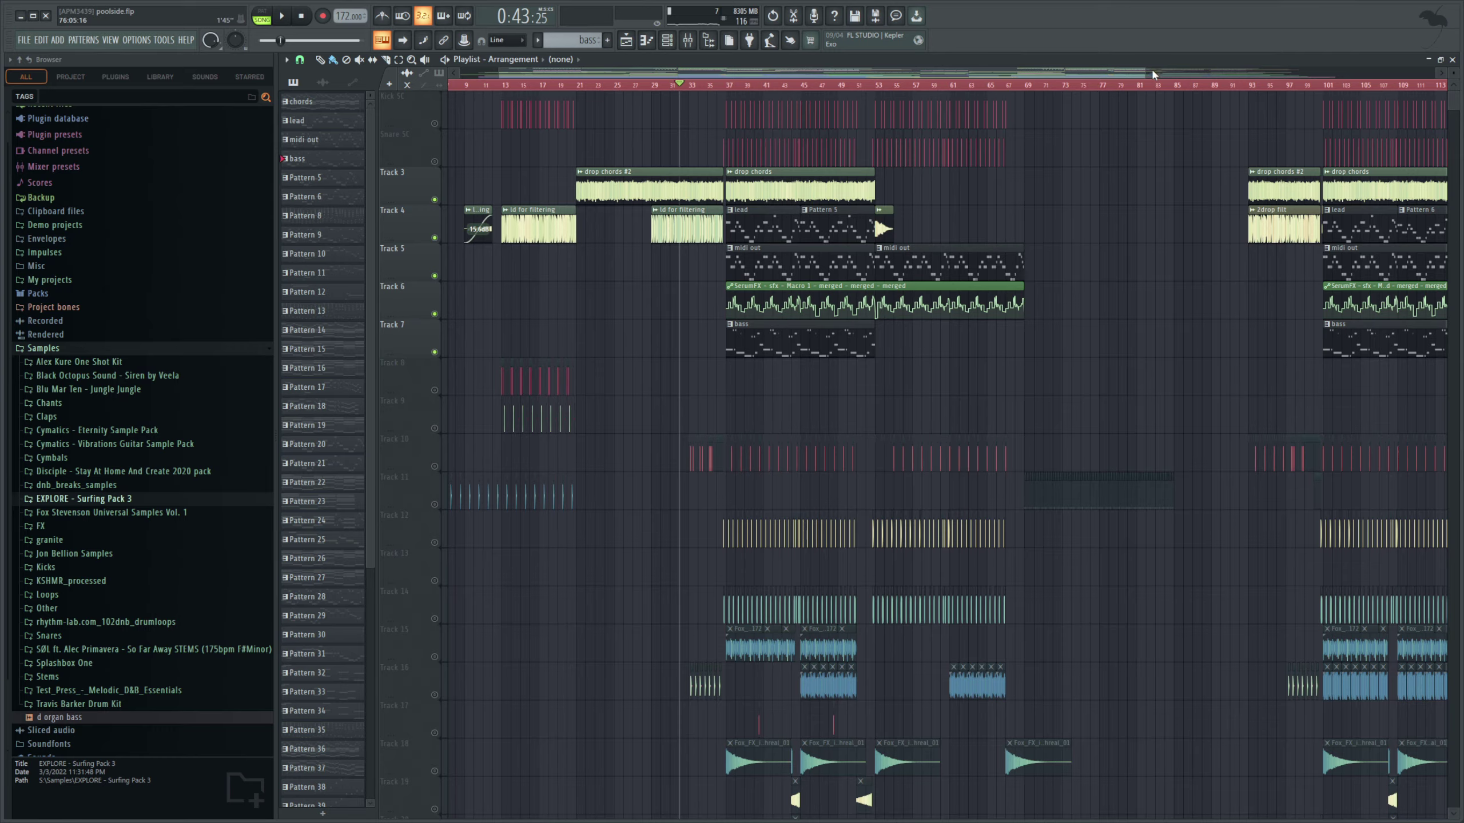
pyautogui.moveTo(1151, 72); pyautogui.dragTo(1332, 222)
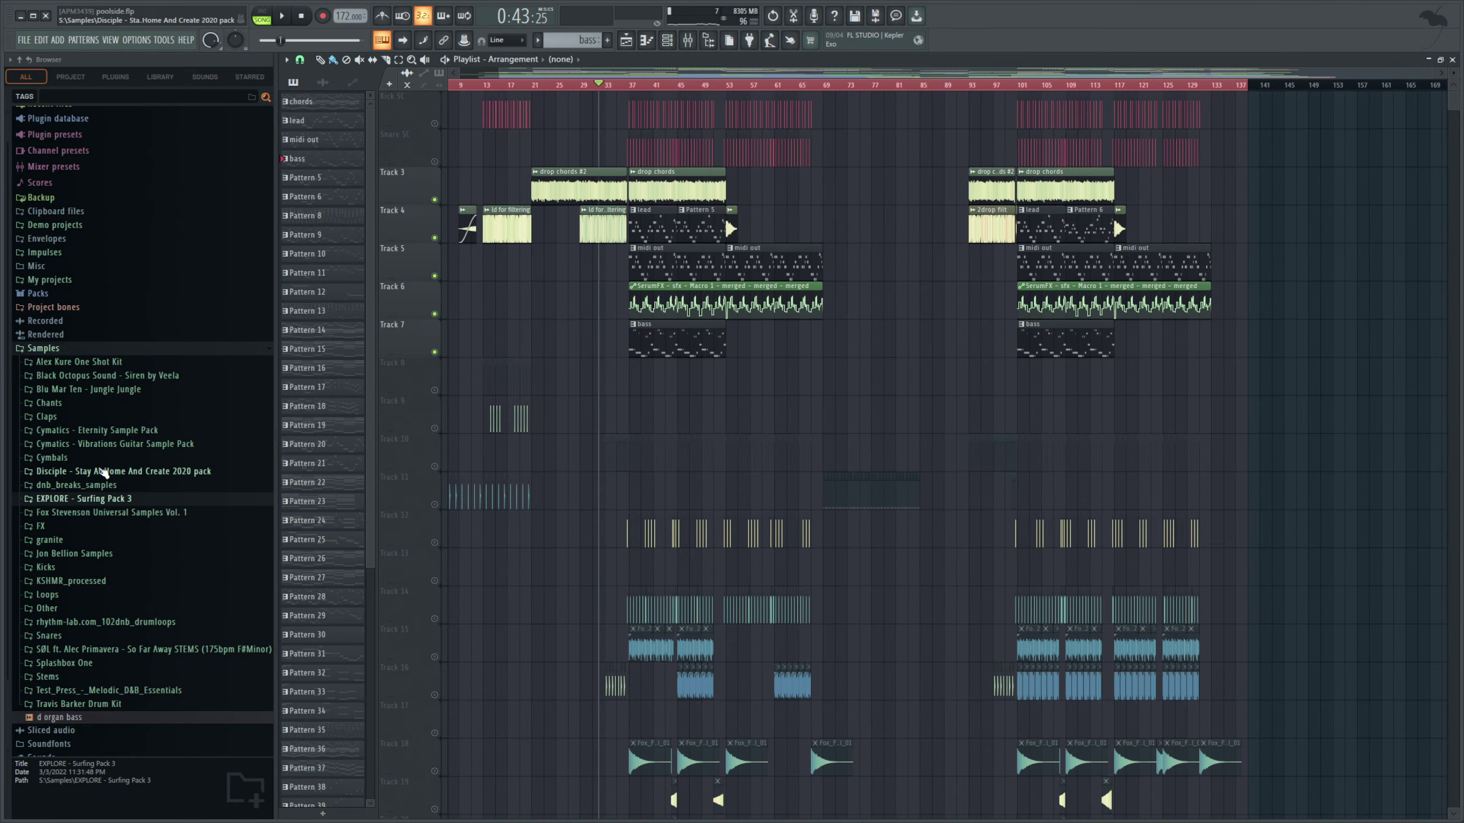
pyautogui.scroll(-1, 104, 471)
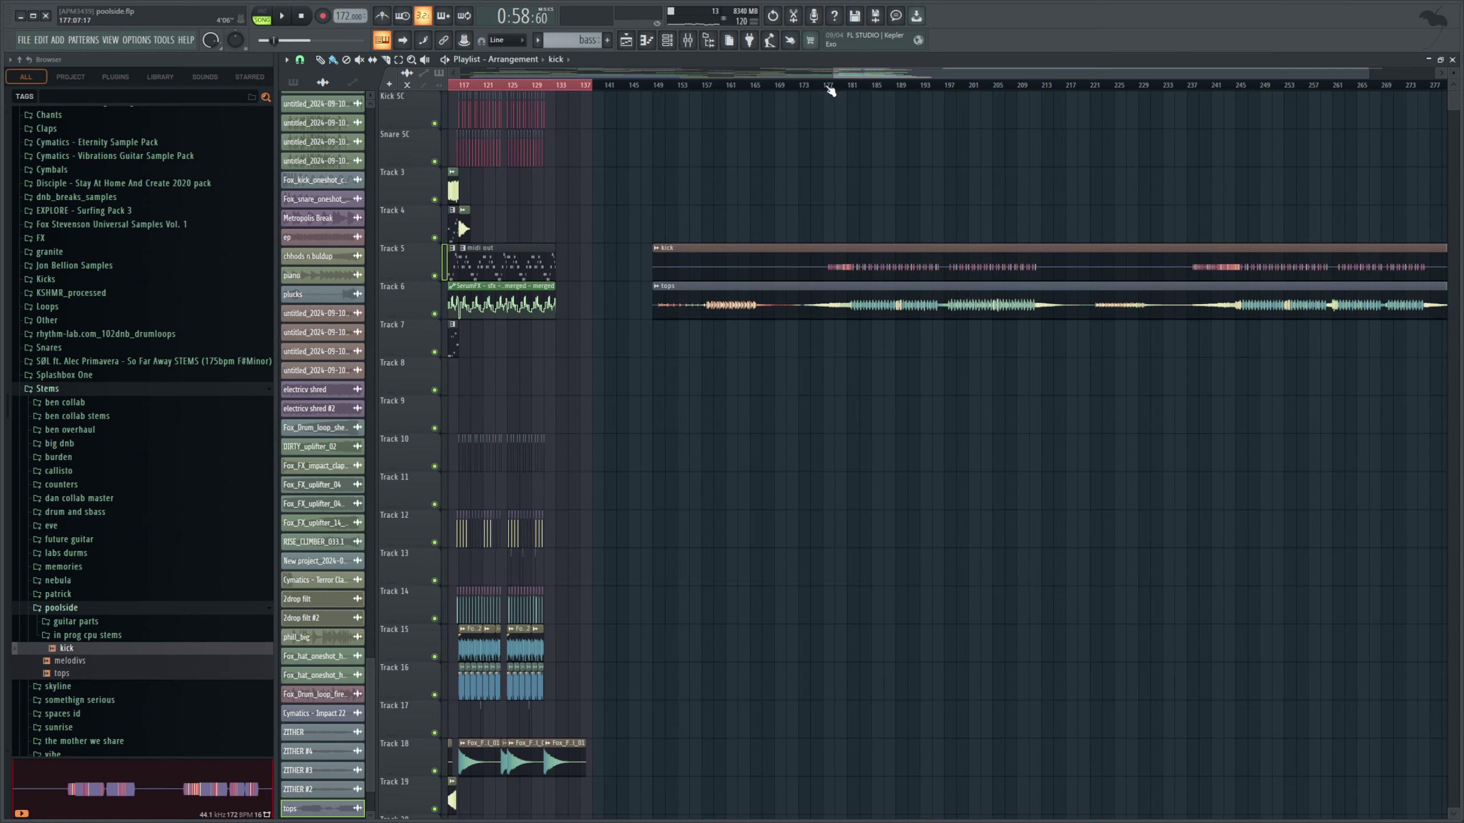
# Step: Play the kick and tops stems on Tracks 5 and 6 from bar 173, check the kick clip's settings, and stop playback
pyautogui.click(806, 87)
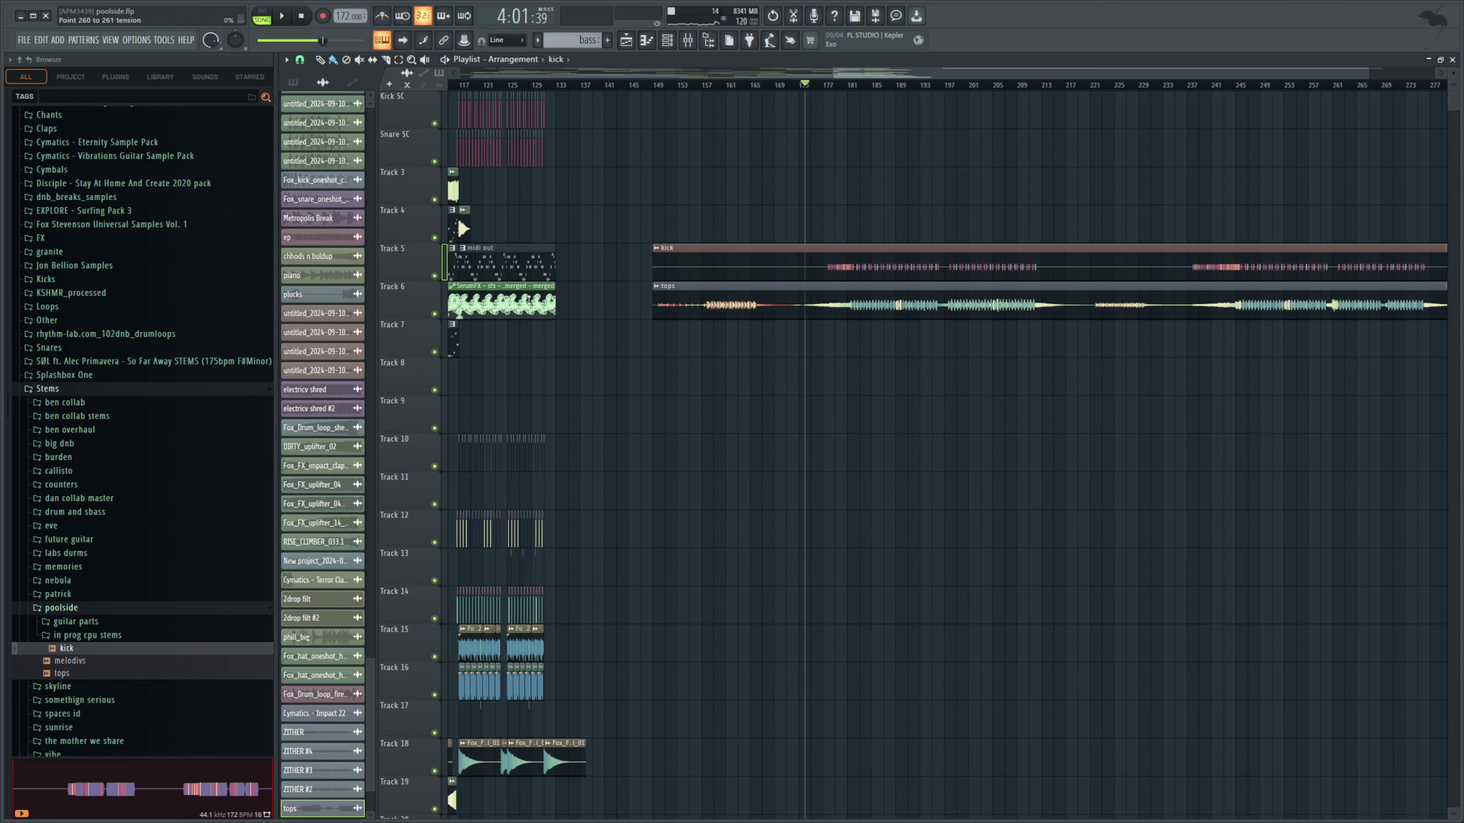
pyautogui.press('space')
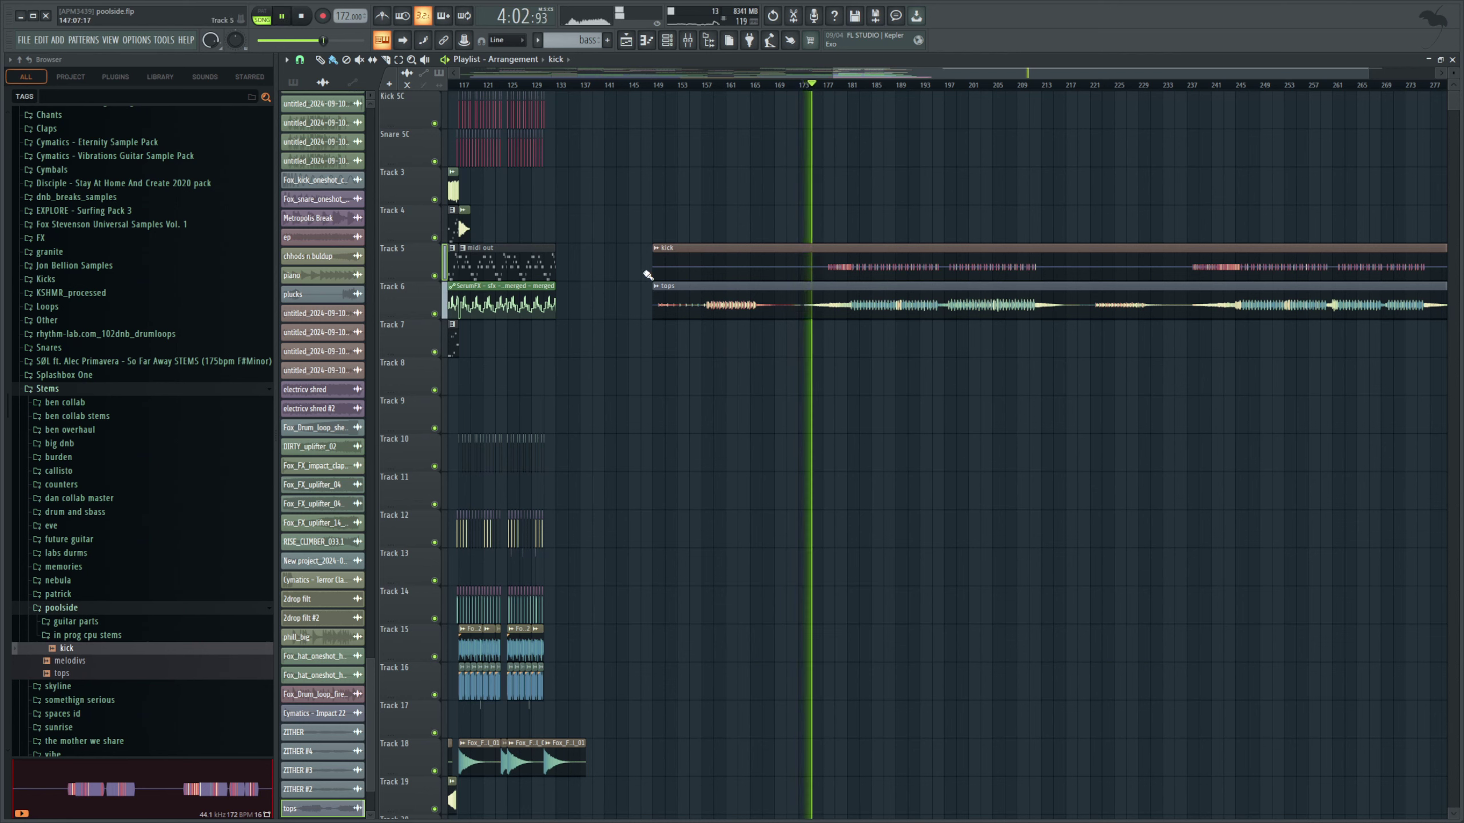
pyautogui.doubleClick(662, 266)
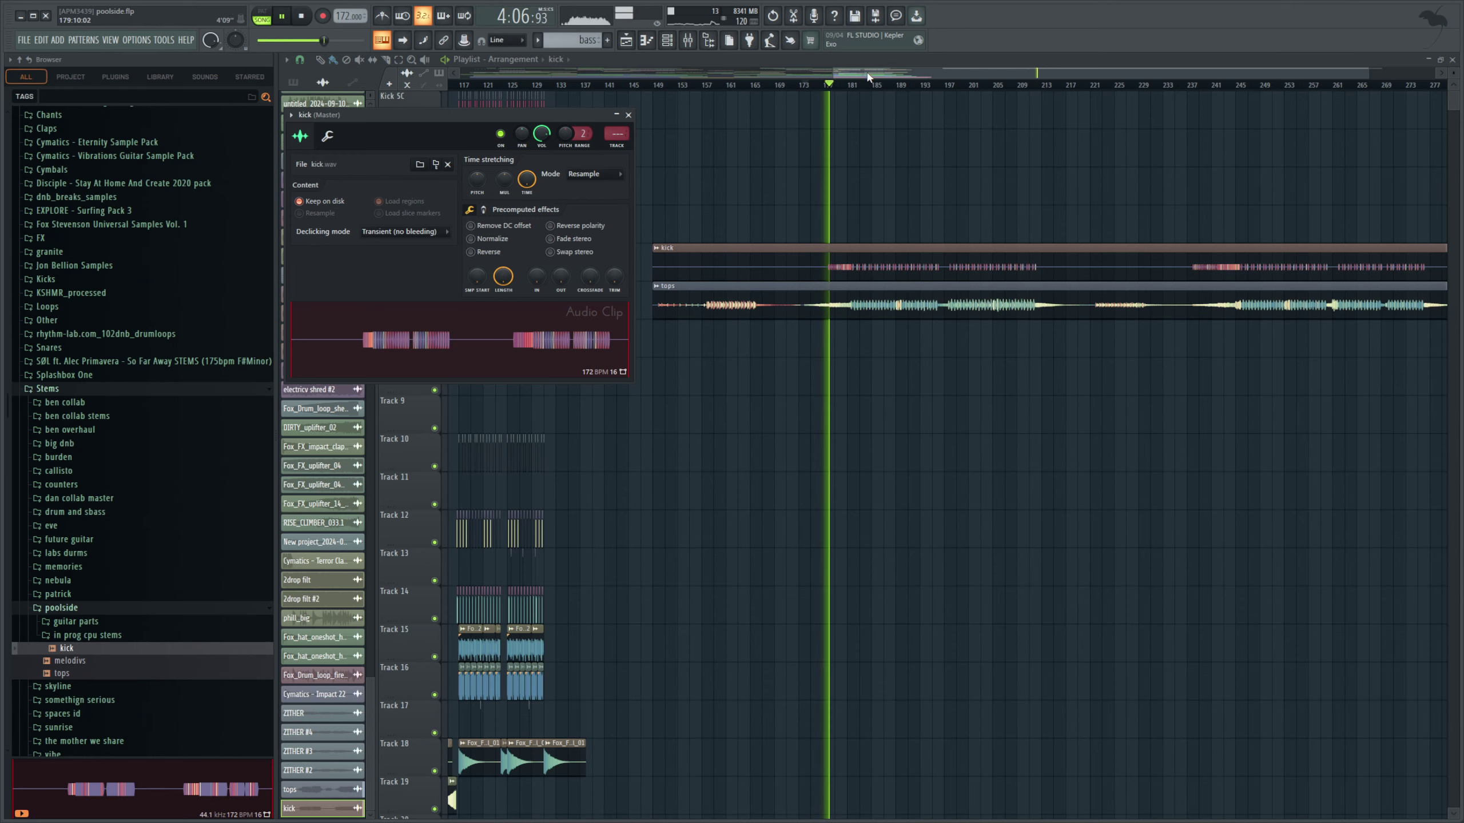
pyautogui.moveTo(870, 73); pyautogui.dragTo(961, 74)
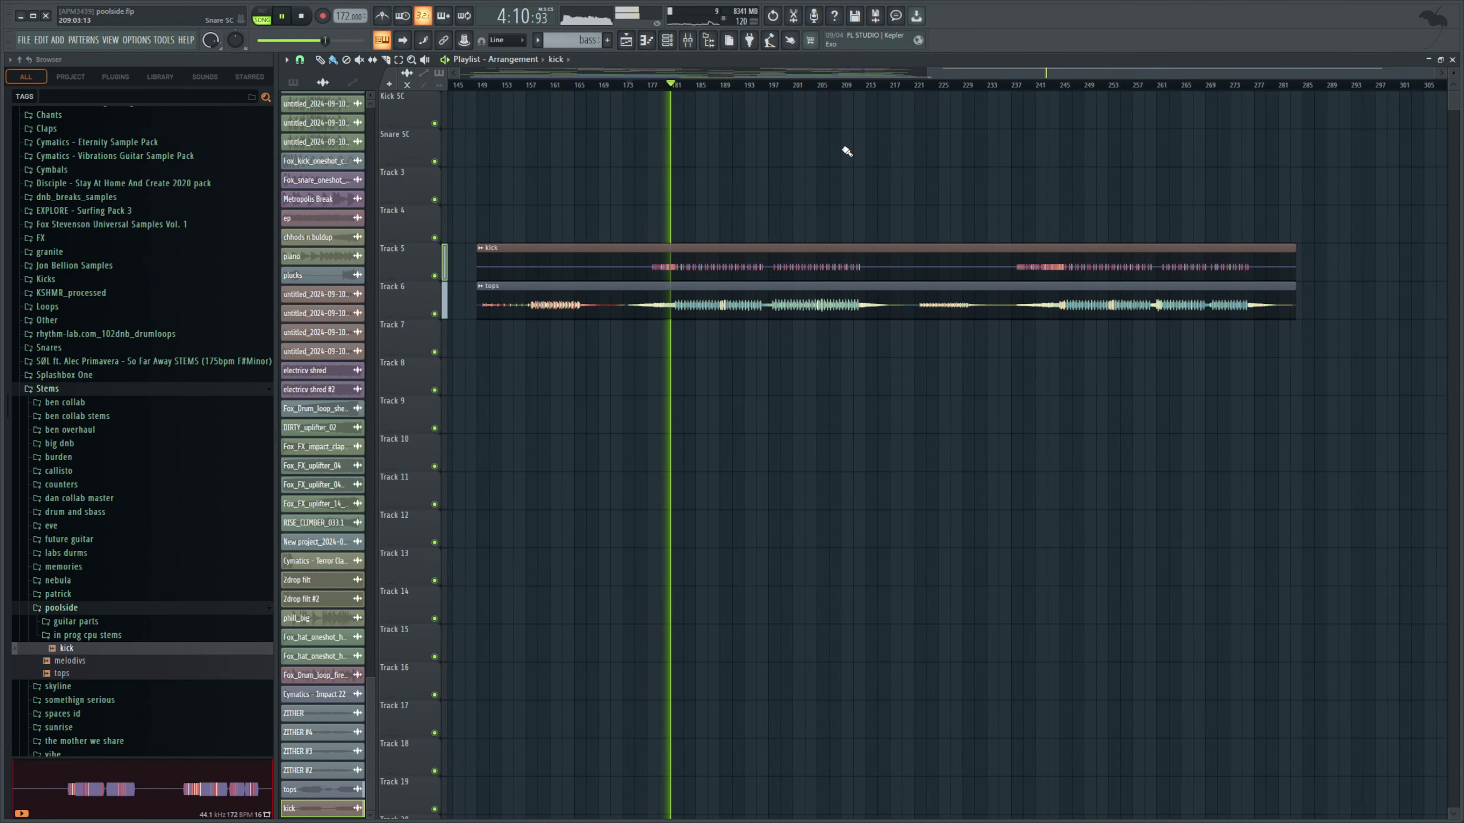
pyautogui.click(308, 24)
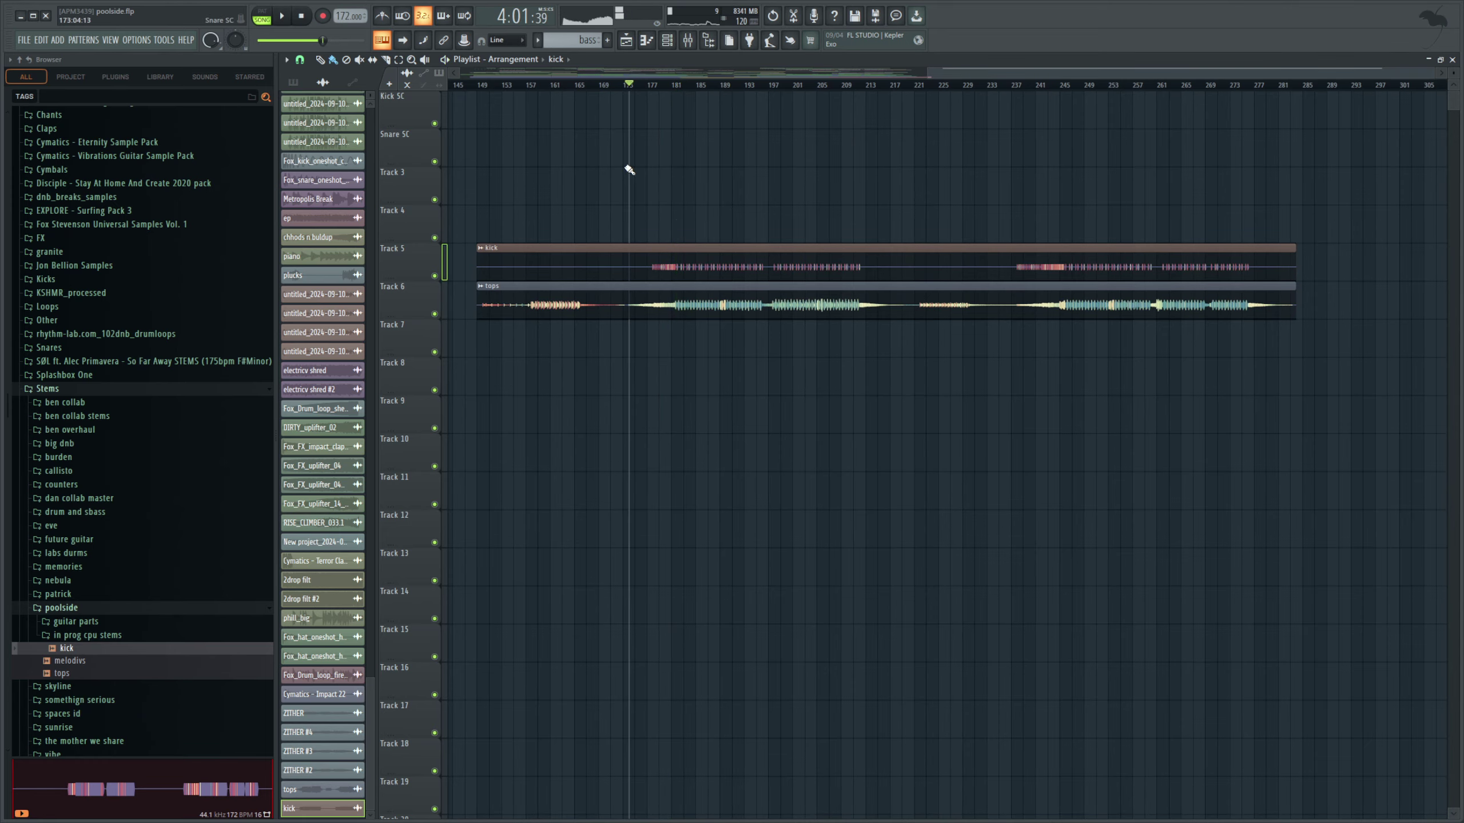
# Step: Delete the kick and tops stem clips from Tracks 5 and 6 and return to the original arrangement
pyautogui.rightClick(711, 269)
pyautogui.rightClick(703, 300)
pyautogui.click(1334, 68)
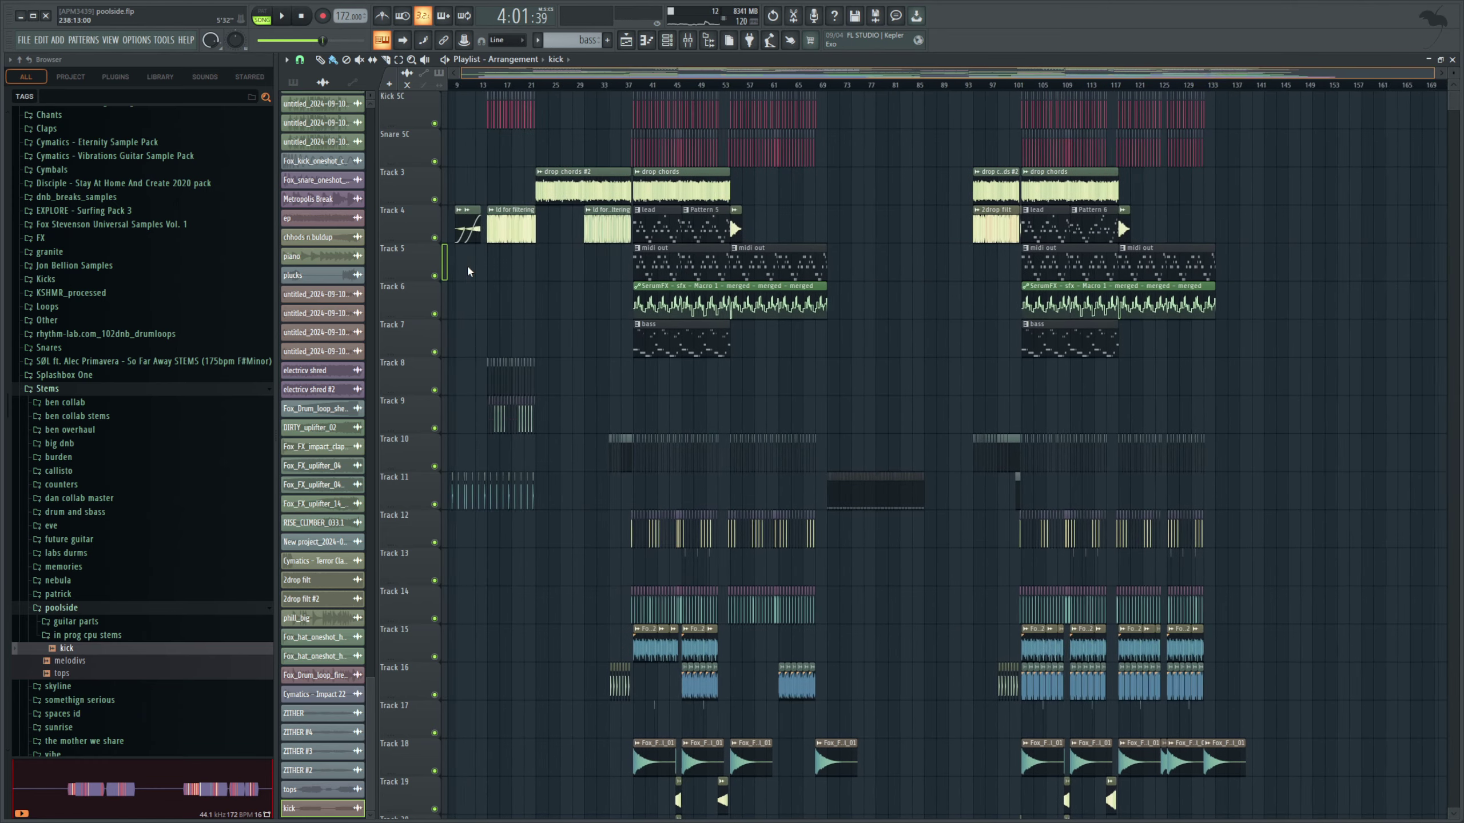
# Step: Examine the arrangement's tracks down to the buildup effects on Tracks 54 to 60 around bars 29 to 37
pyautogui.hscroll(-2, 604, 369)
pyautogui.scroll(-3, 604, 369)
pyautogui.scroll(3, 845, 183)
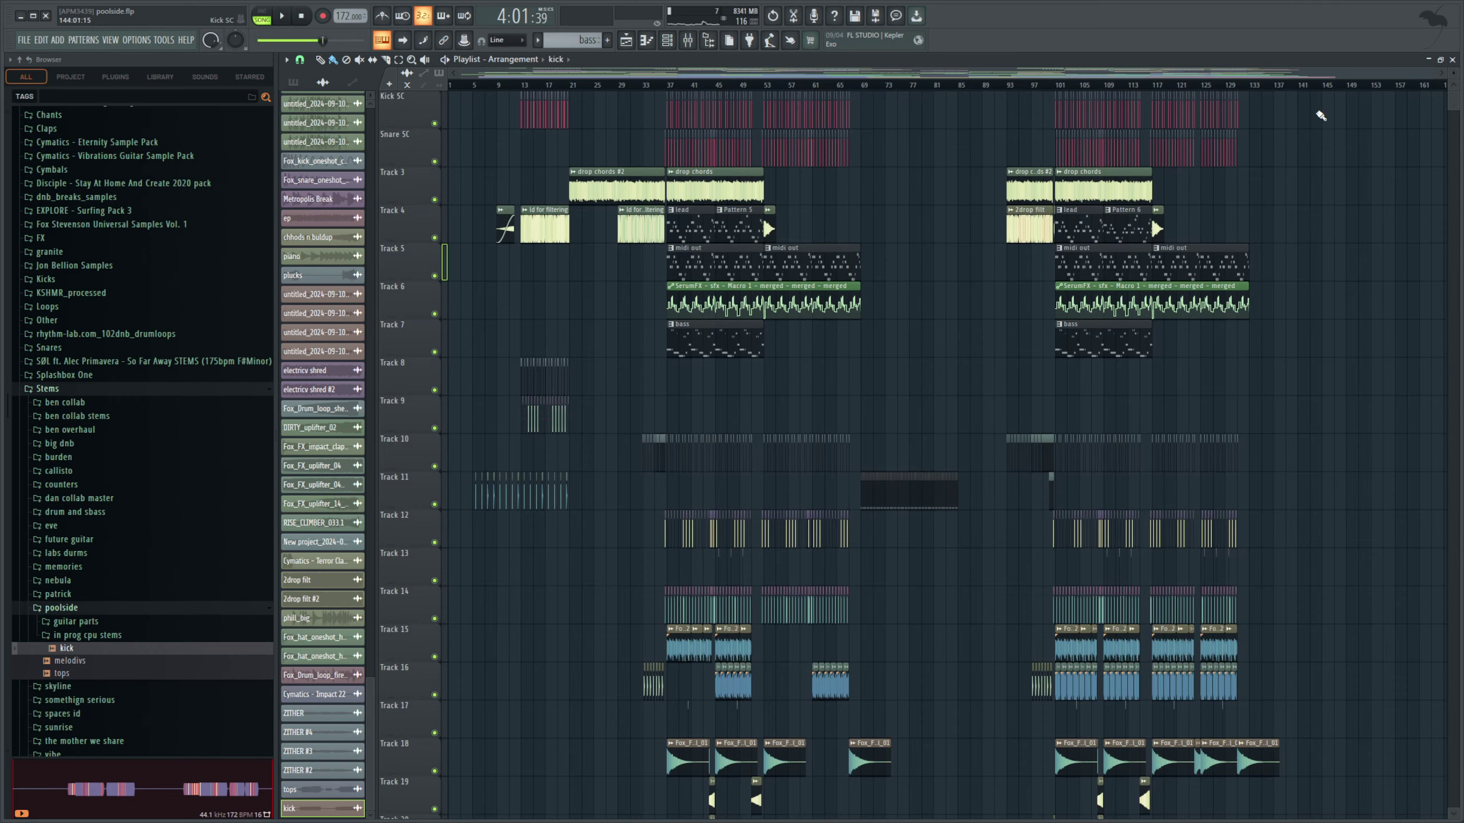
pyautogui.moveTo(1431, 74); pyautogui.dragTo(1016, 91)
pyautogui.scroll(-10, 1009, 77)
pyautogui.hscroll(3, 1008, 76)
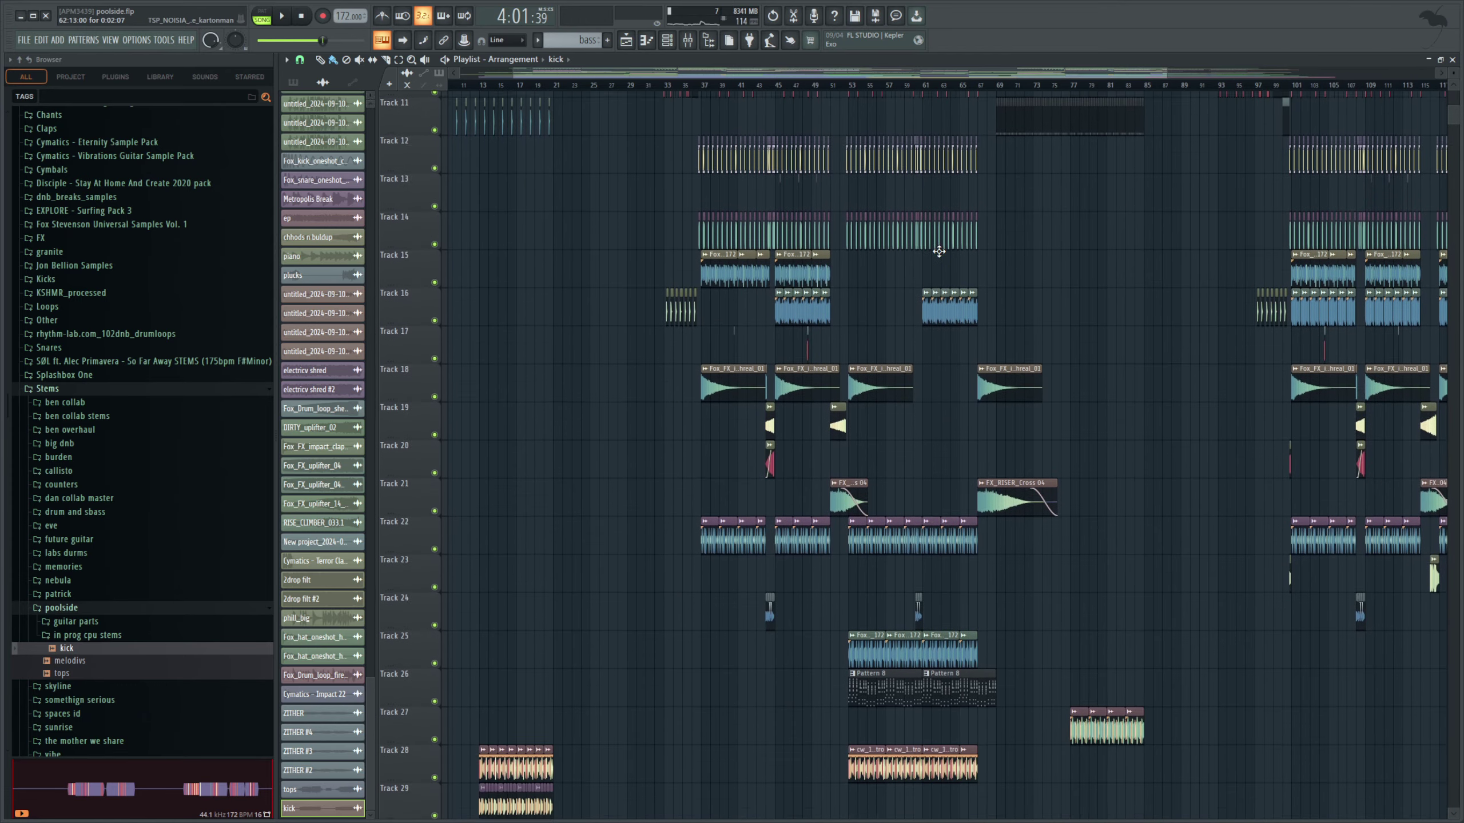
pyautogui.scroll(-12, 1164, 73)
pyautogui.moveTo(1164, 73); pyautogui.dragTo(915, 85)
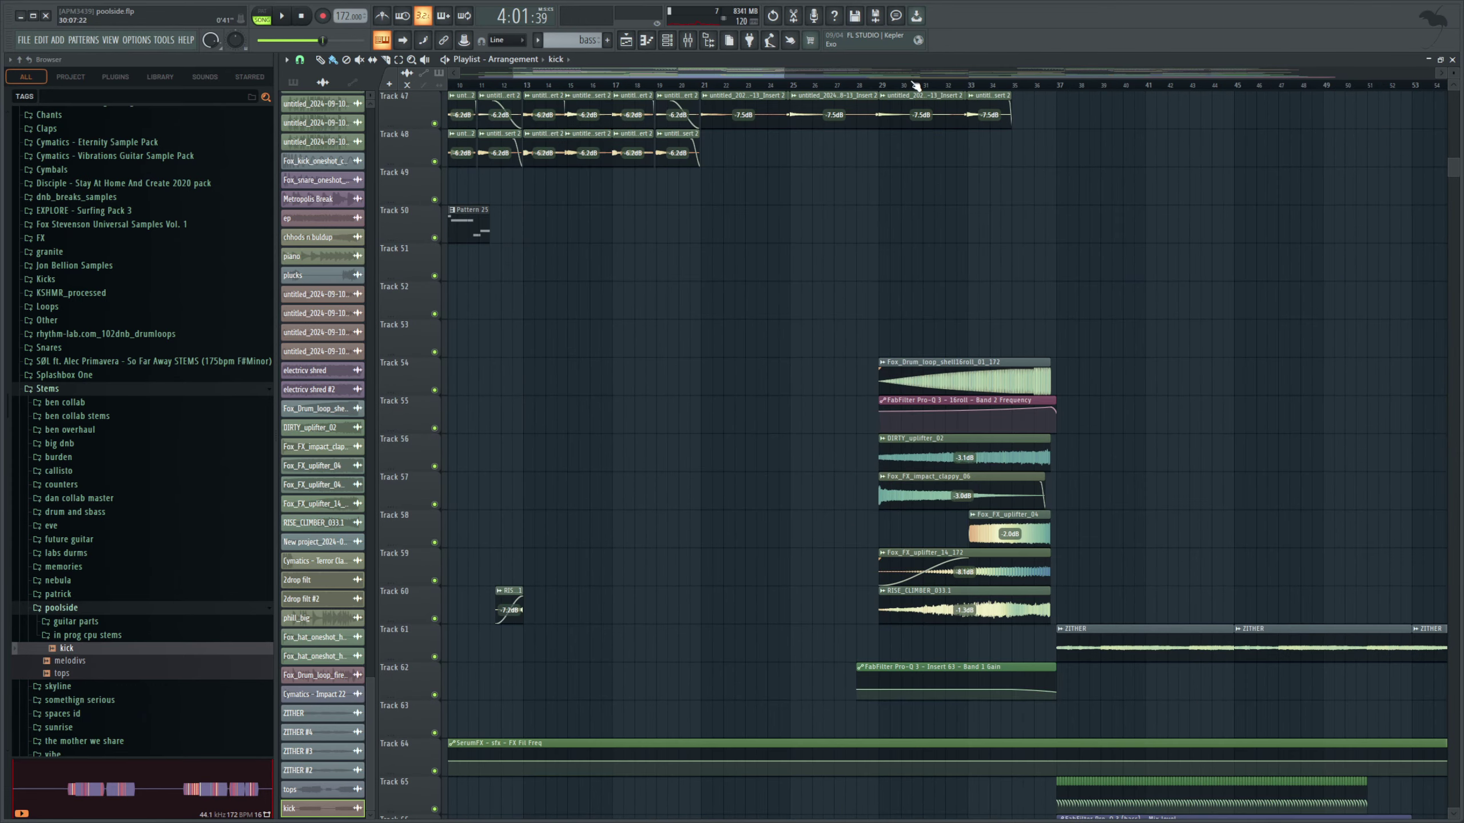
# Step: Isolate the drum roll on Track 54 with its filter automation on Track 55, and place the playhead at bar 29
pyautogui.click(889, 86)
pyautogui.rightClick(435, 392)
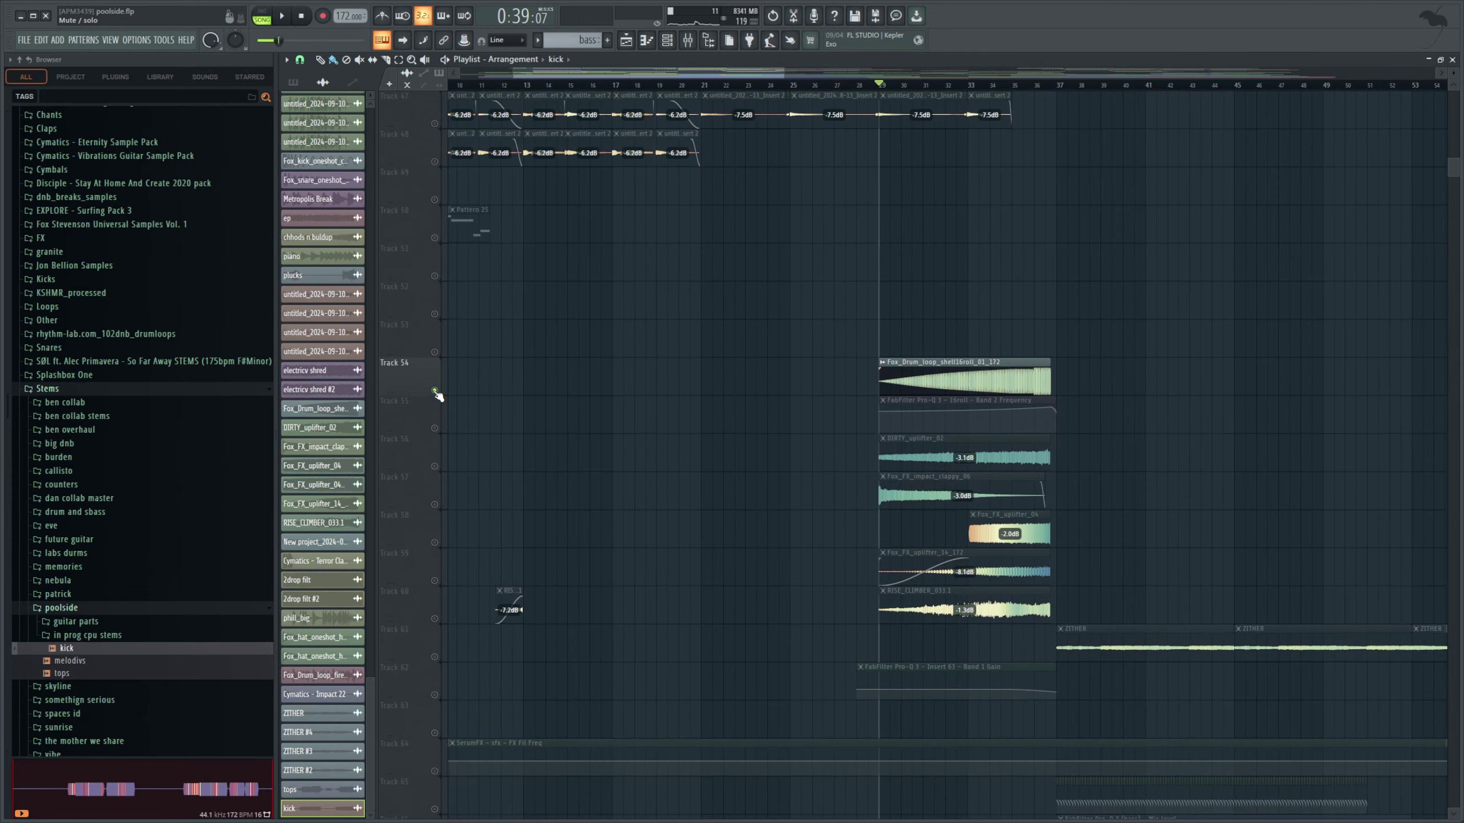
pyautogui.click(435, 426)
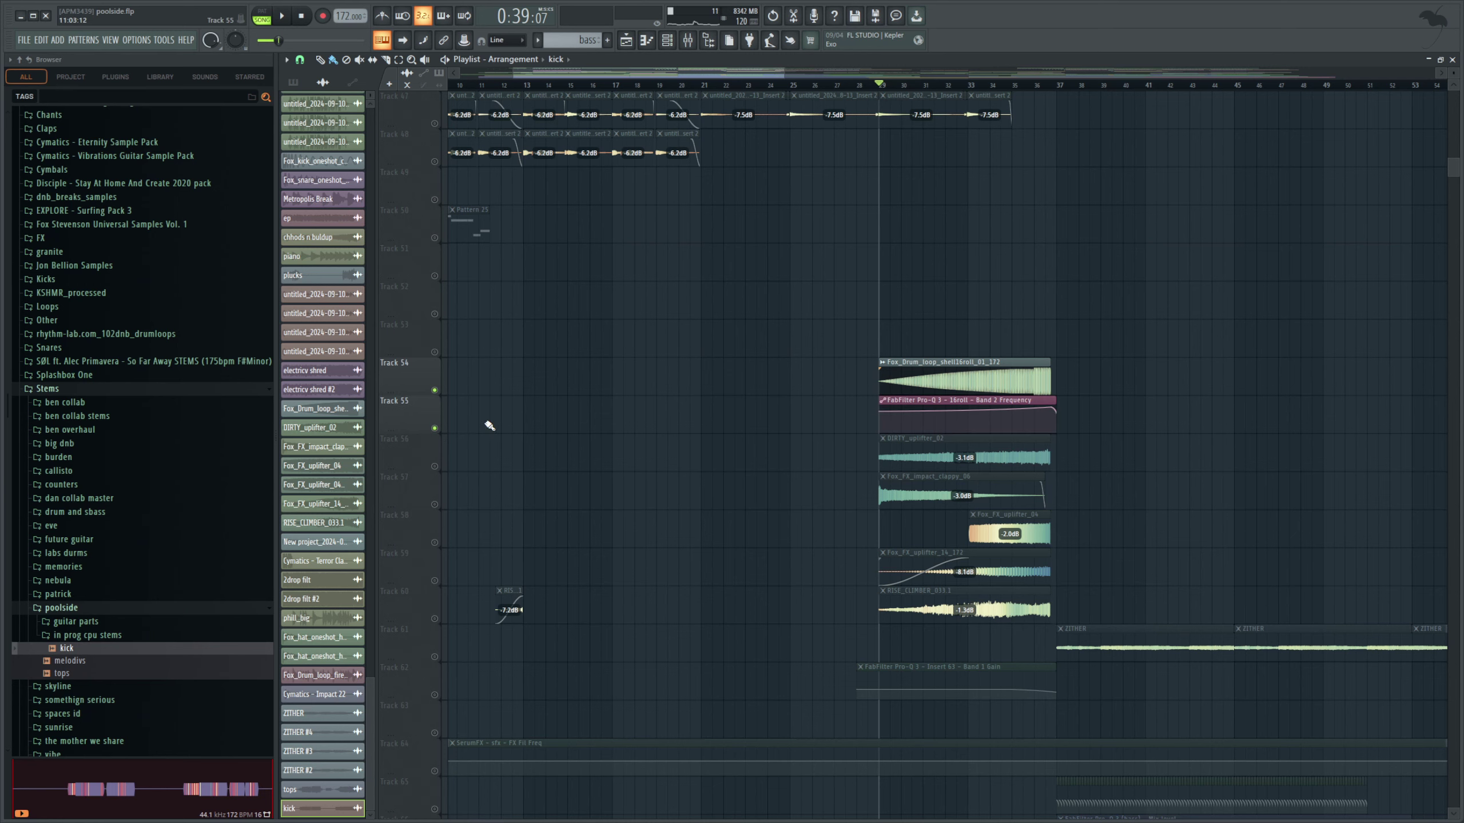
# Step: Play the drum roll while inspecting its channel settings and the FabFilter Pro-Q 3 equalizers on its mixer track, and stop playback
pyautogui.doubleClick(951, 381)
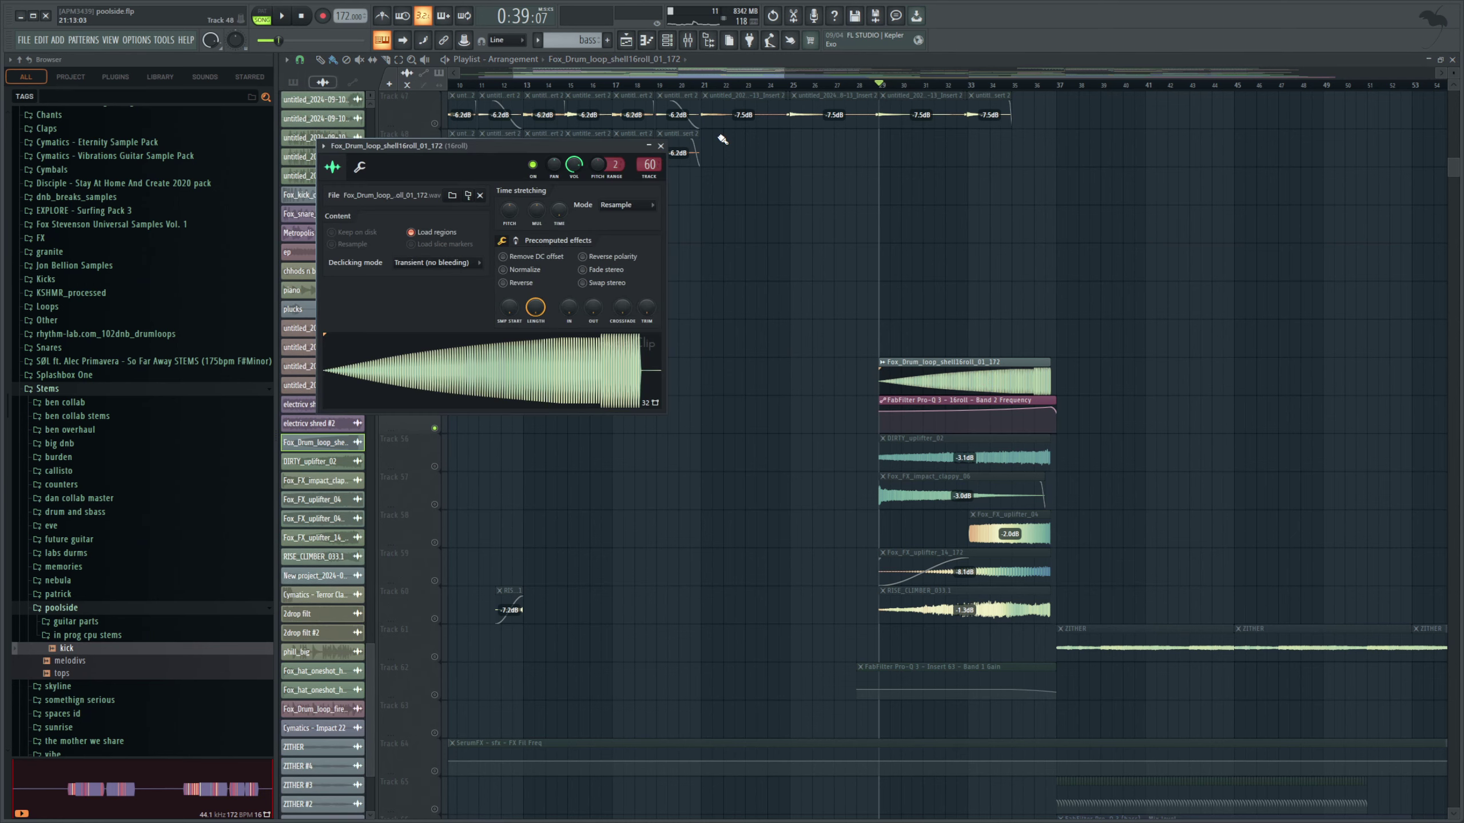
pyautogui.click(688, 40)
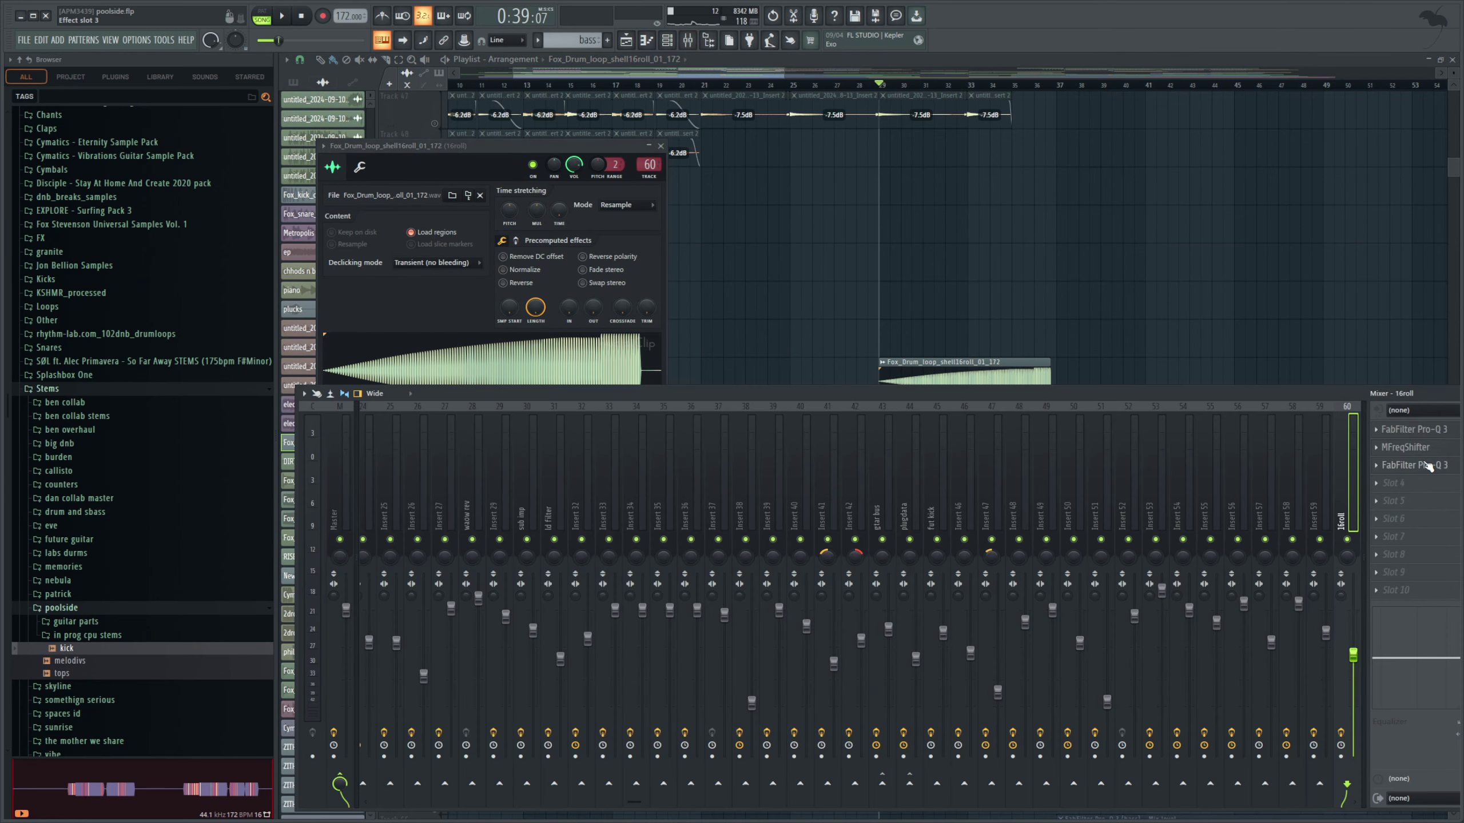
pyautogui.click(1415, 429)
pyautogui.press('space')
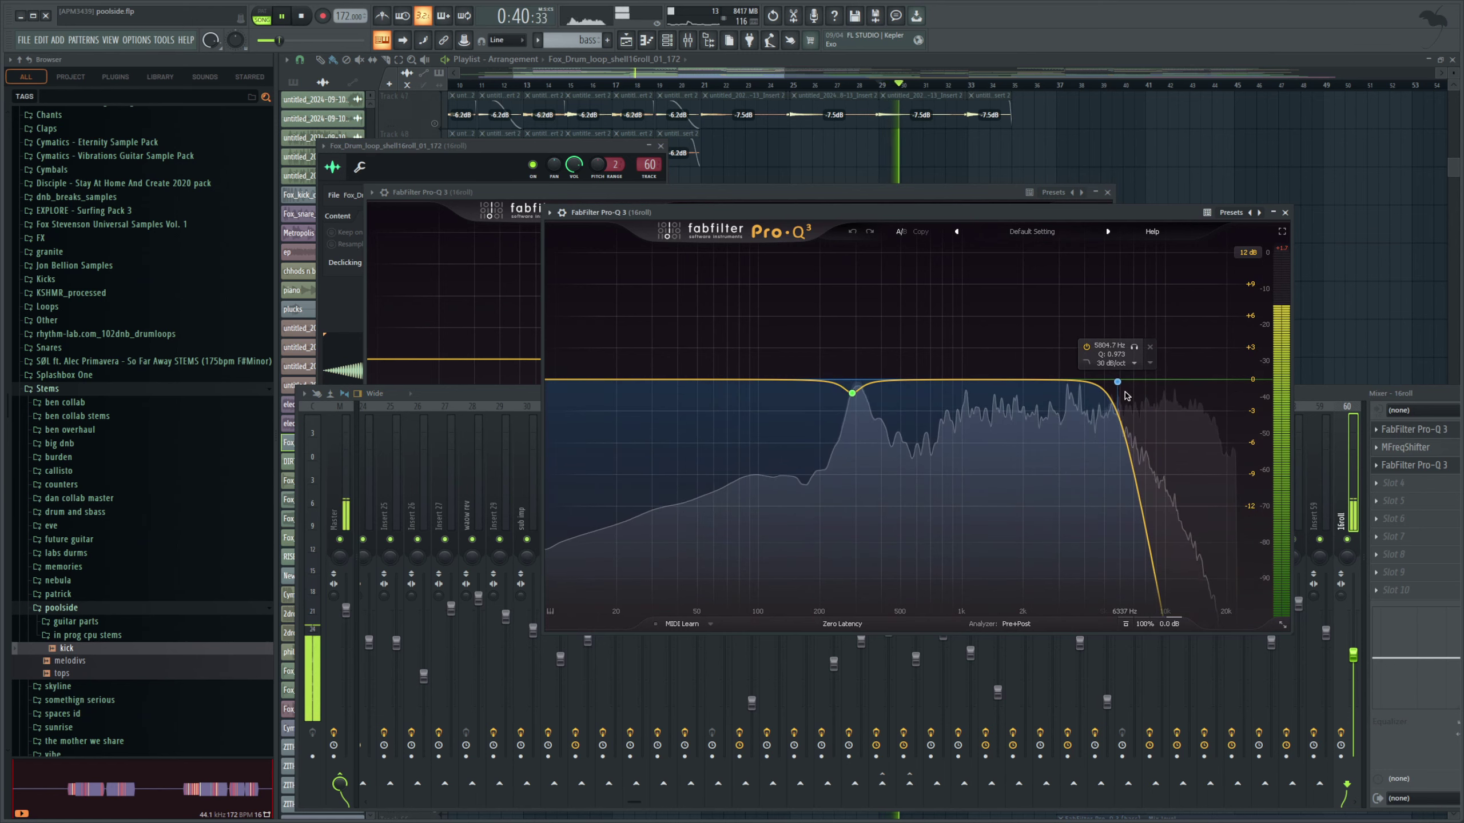
pyautogui.moveTo(1121, 383); pyautogui.dragTo(1131, 382)
pyautogui.press('F5')
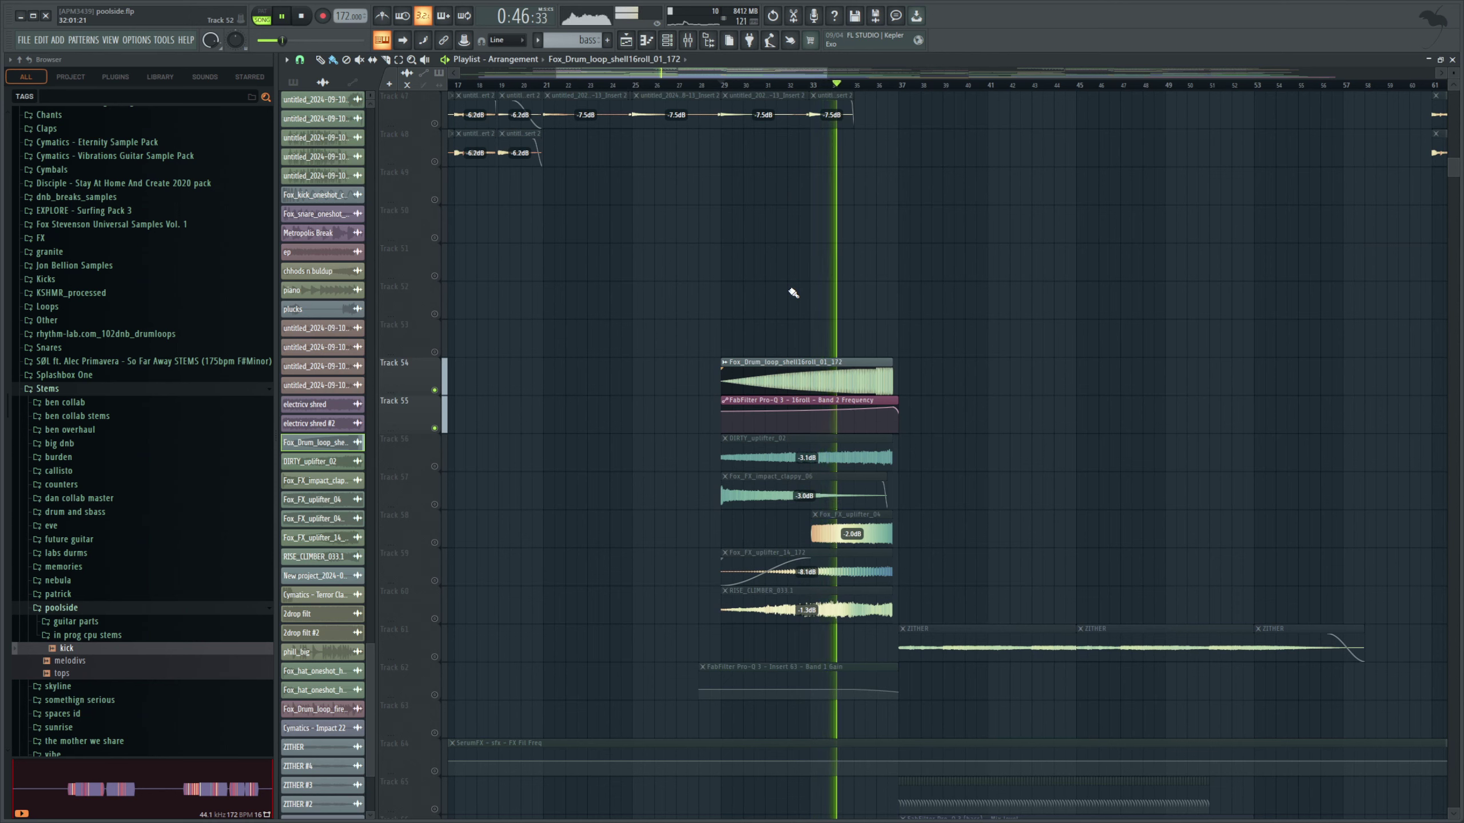
pyautogui.press('space')
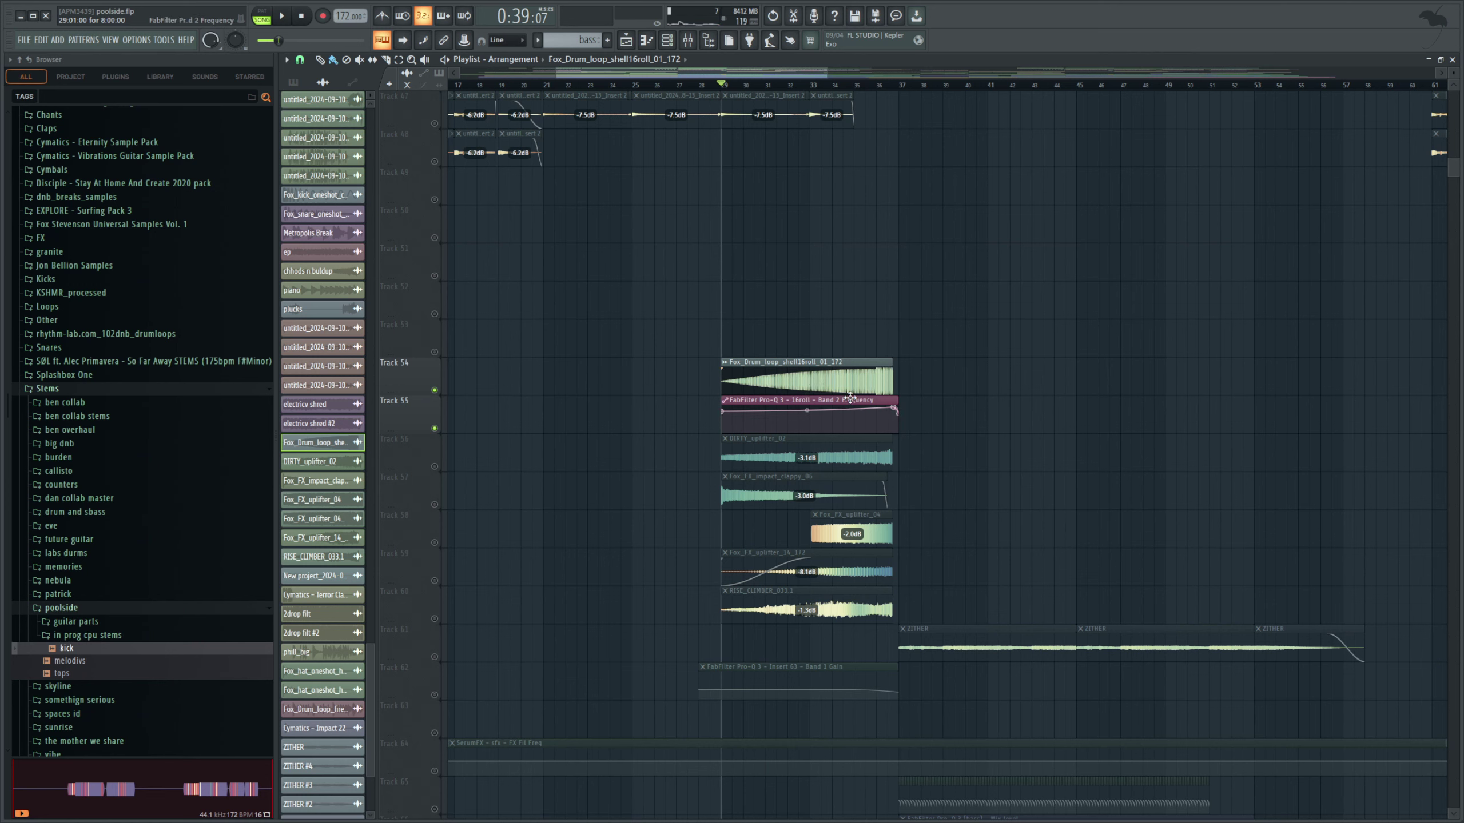
# Step: Compare the drum roll with and without the Pro-Q 3 Band 2 Frequency automation by muting and re-enabling Track 55
pyautogui.rightClick(807, 410)
pyautogui.press('space')
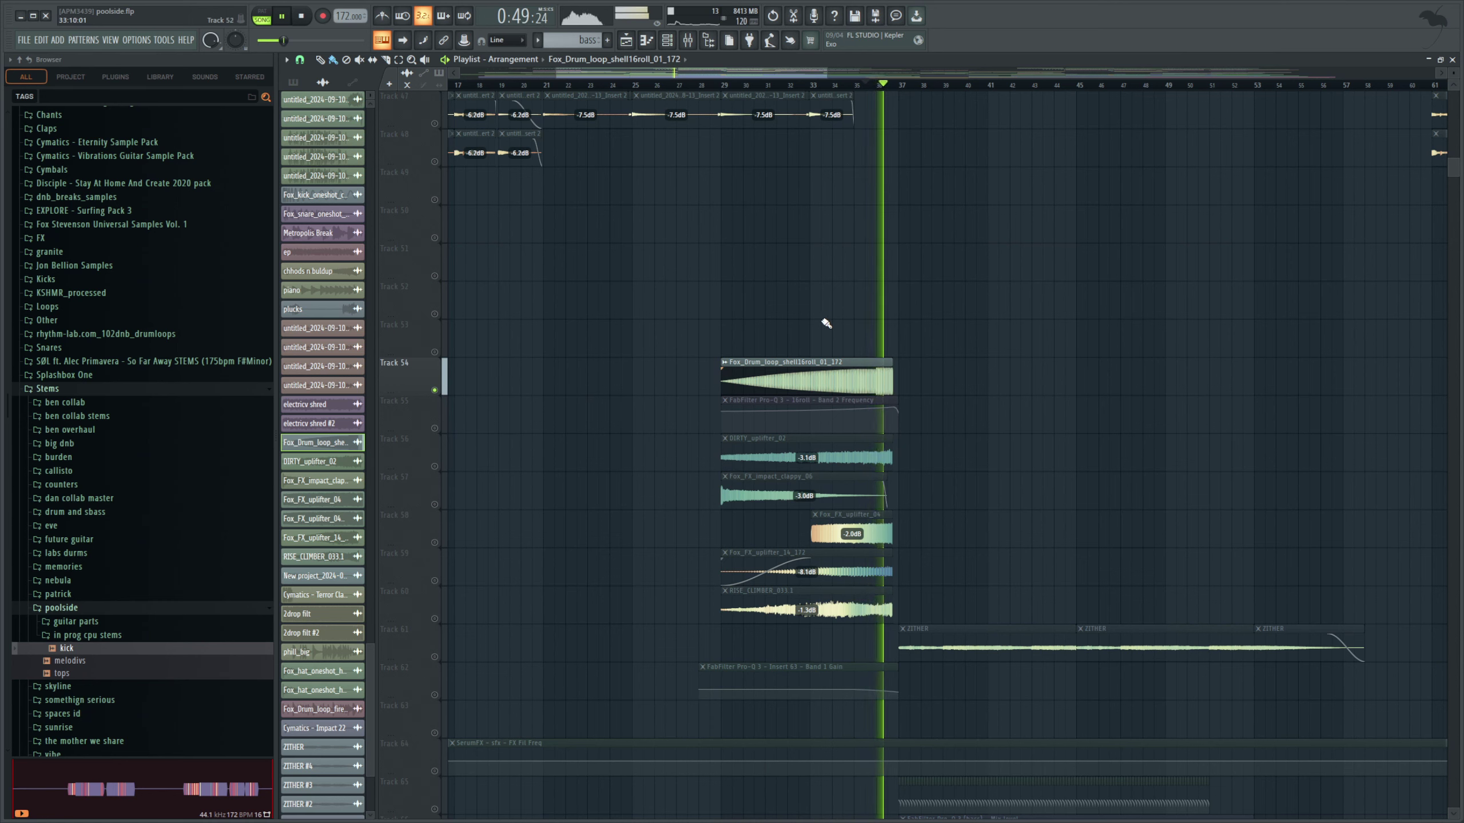
pyautogui.press('space')
pyautogui.click(424, 431)
pyautogui.press('space')
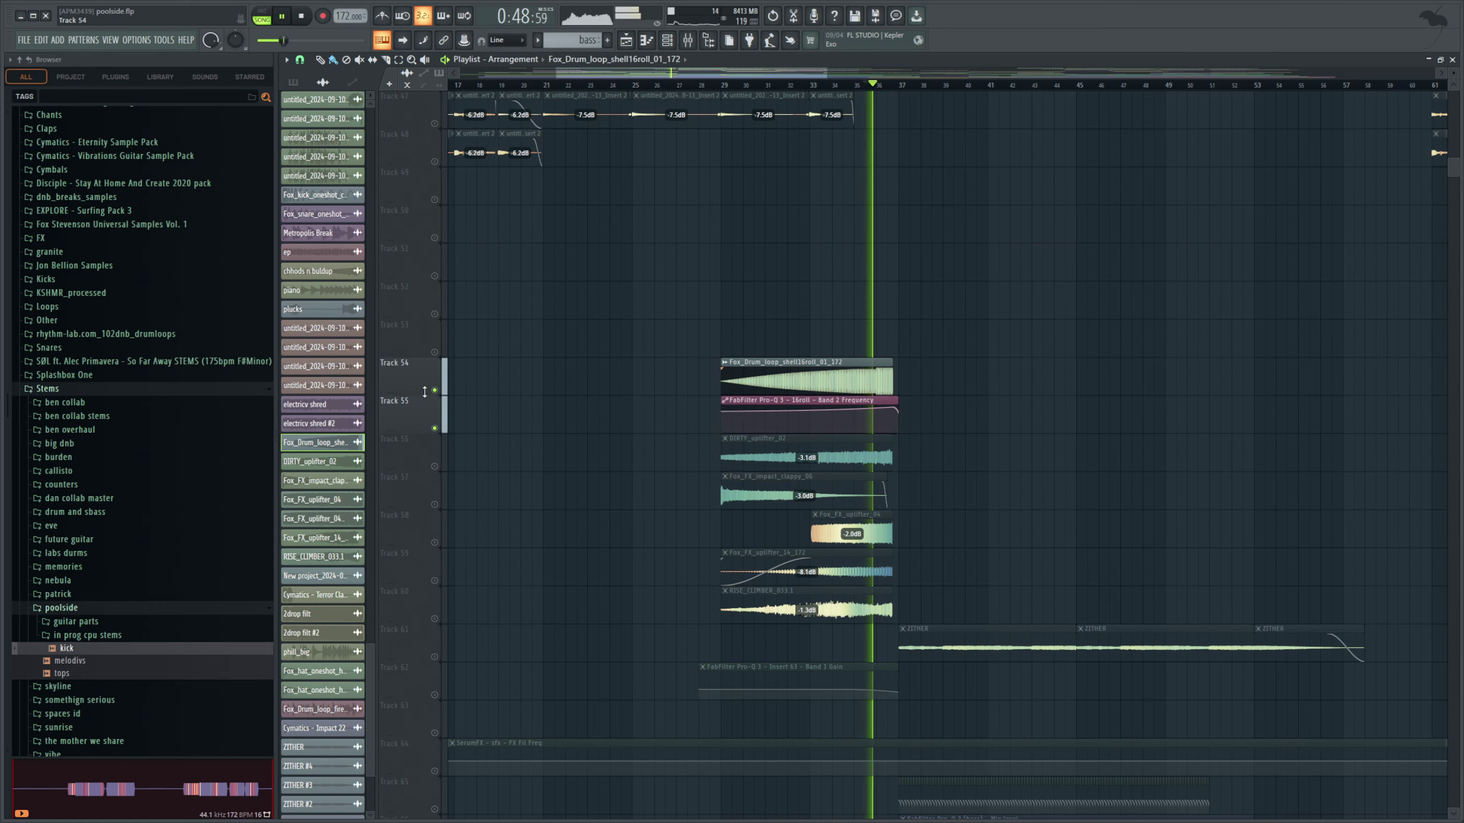
pyautogui.press('space')
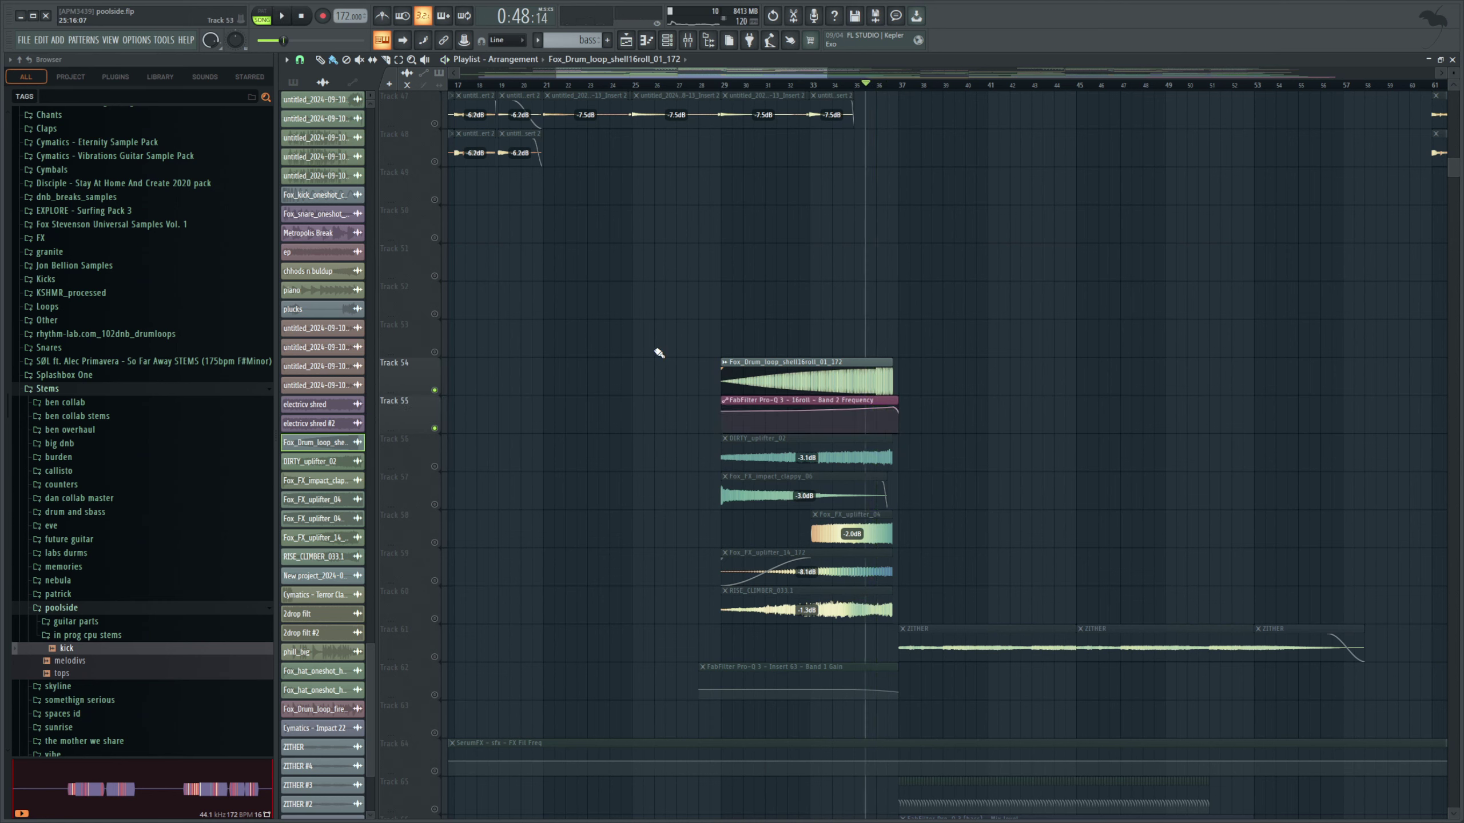
# Step: Isolate the DIRTY_uplifter_02 clip on Track 56, play it from bar 29, and stop playback
pyautogui.click(730, 86)
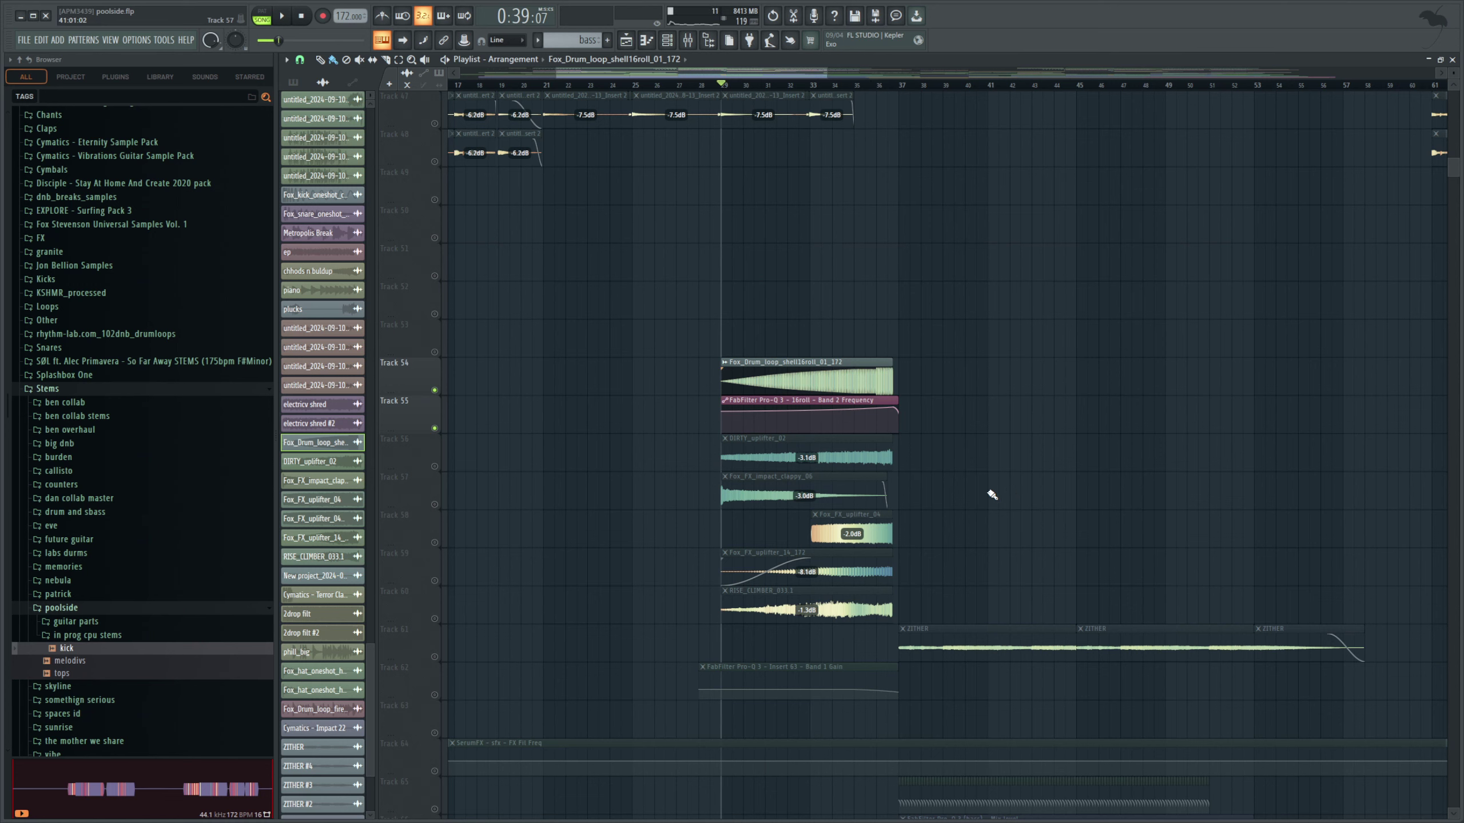
pyautogui.click(444, 468)
pyautogui.press('space')
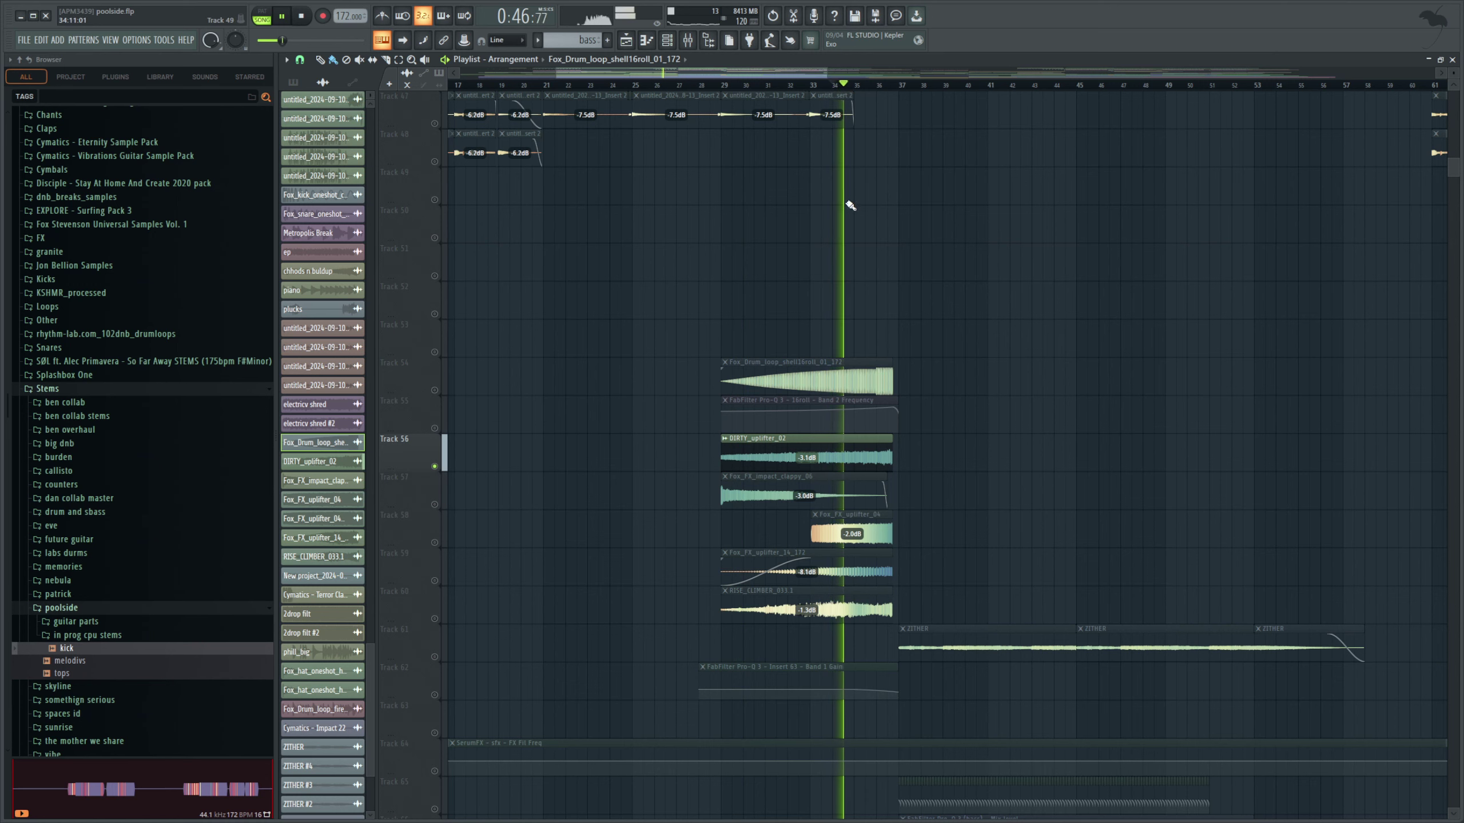
pyautogui.scroll(1, 853, 310)
pyautogui.press('space')
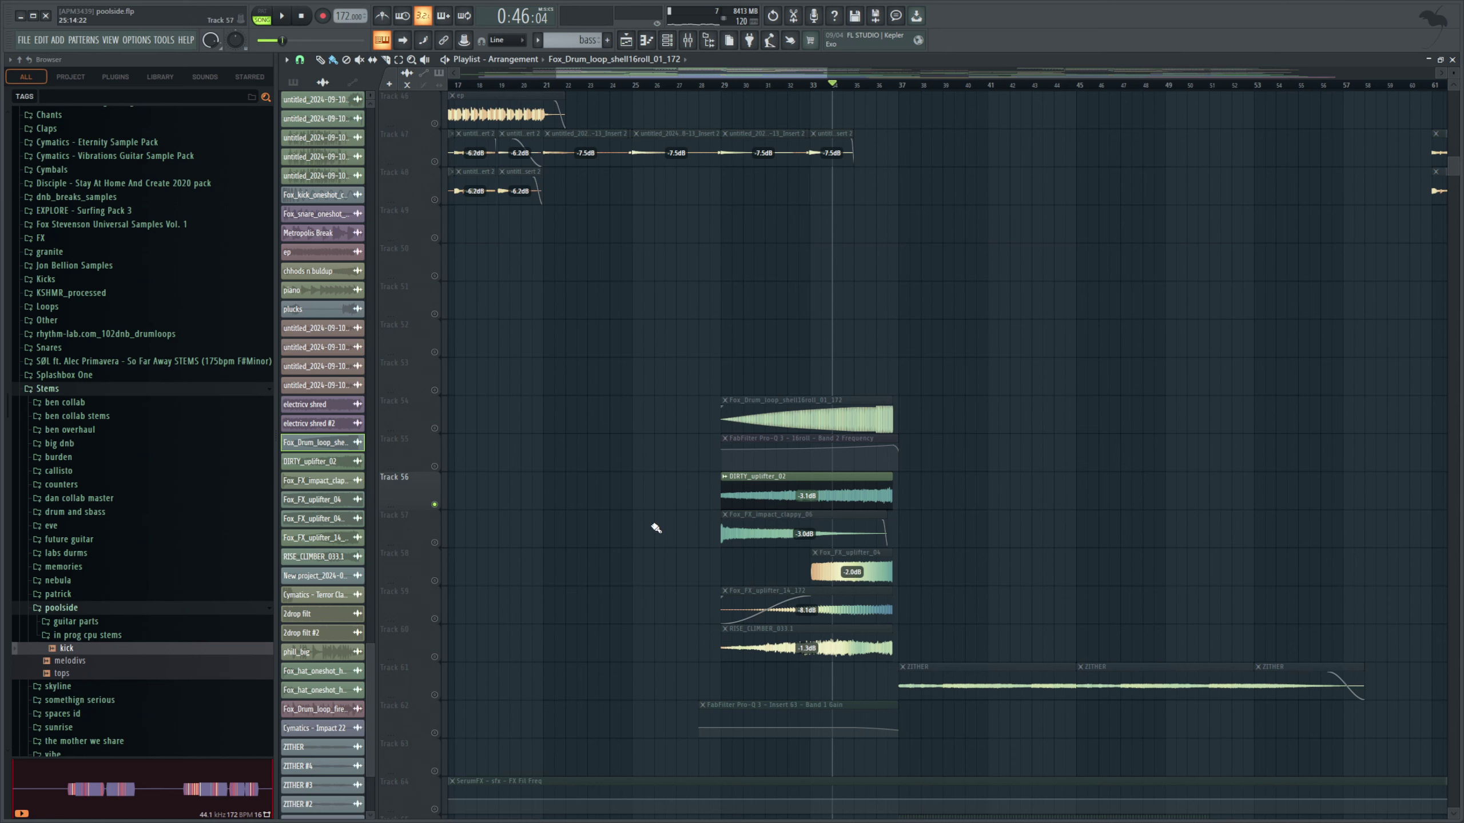
# Step: Add the effects on Tracks 57 to 60 to the isolated uplifter, and play them together from bar 29 and from about bar 33
pyautogui.click(435, 543)
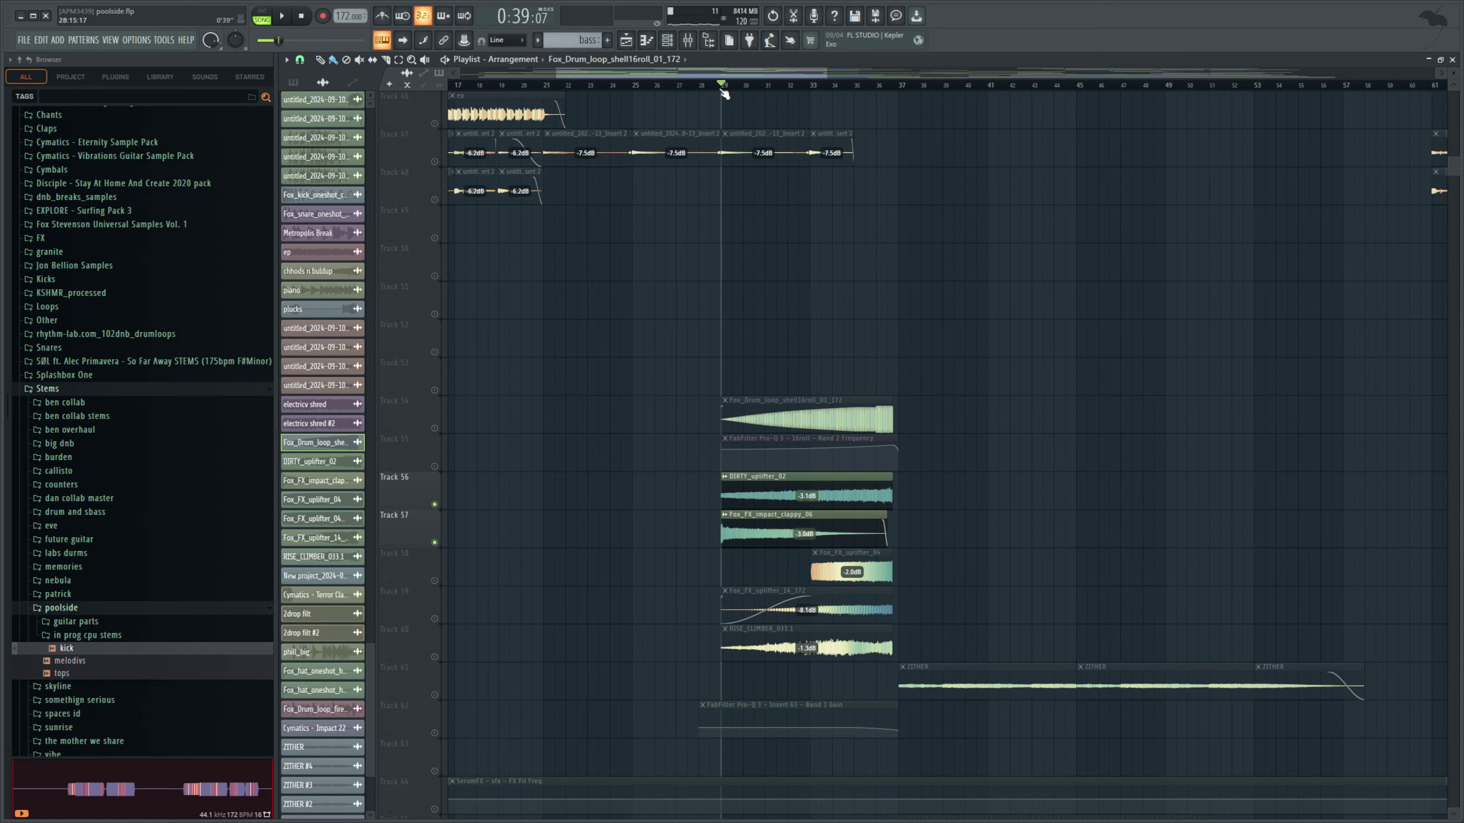
pyautogui.press('space')
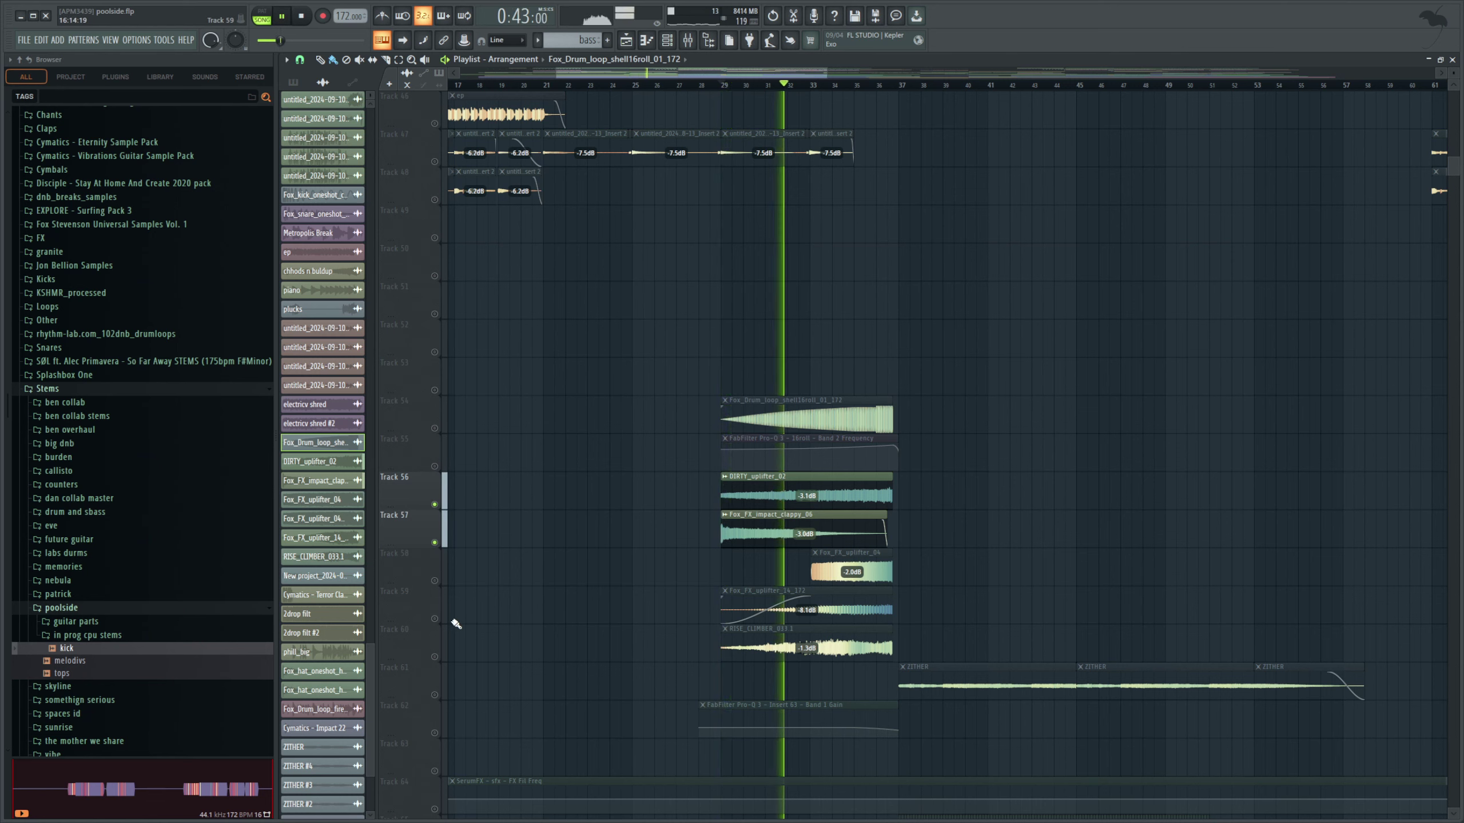
pyautogui.click(435, 619)
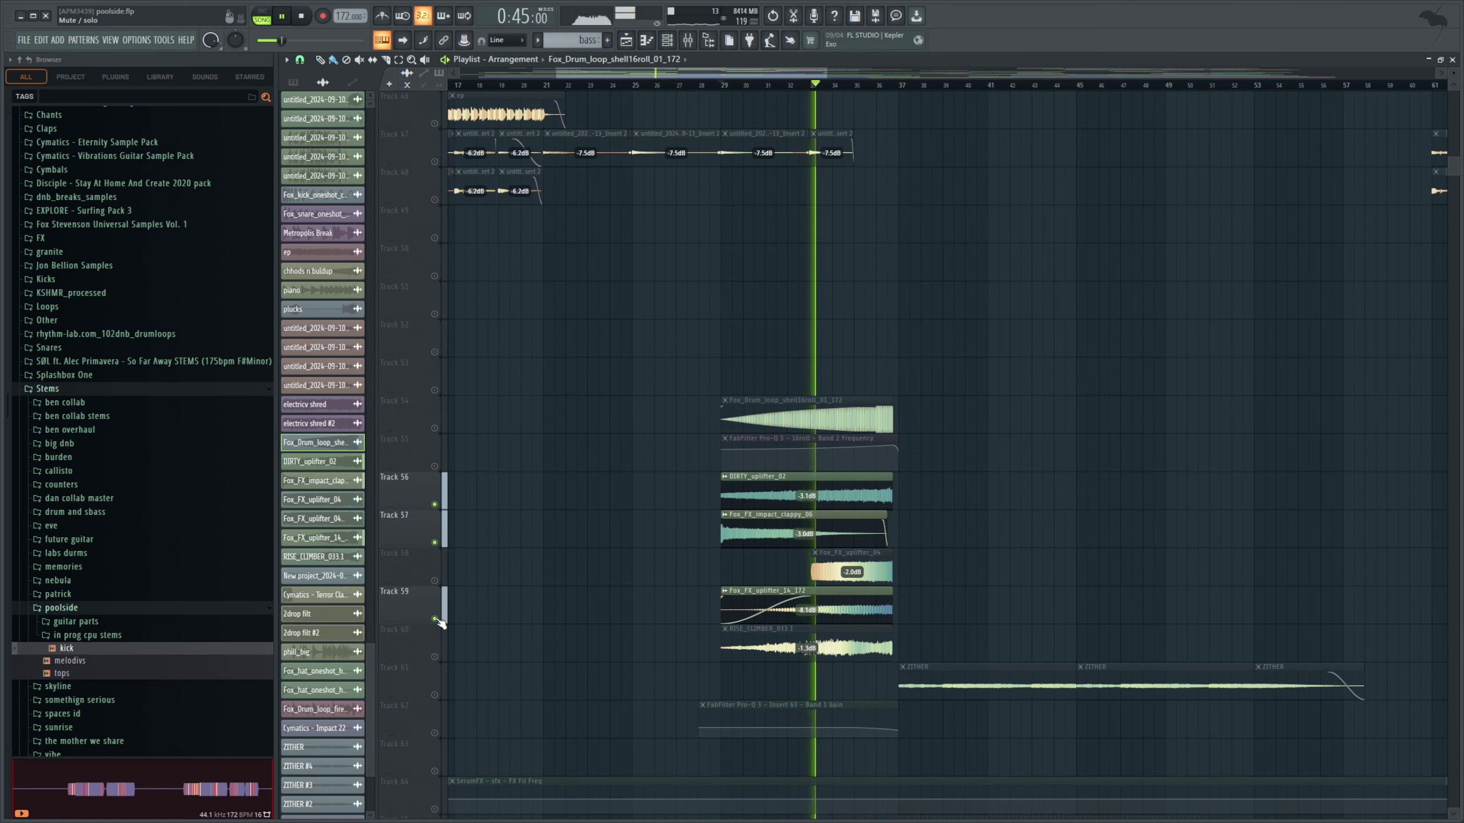
pyautogui.click(435, 657)
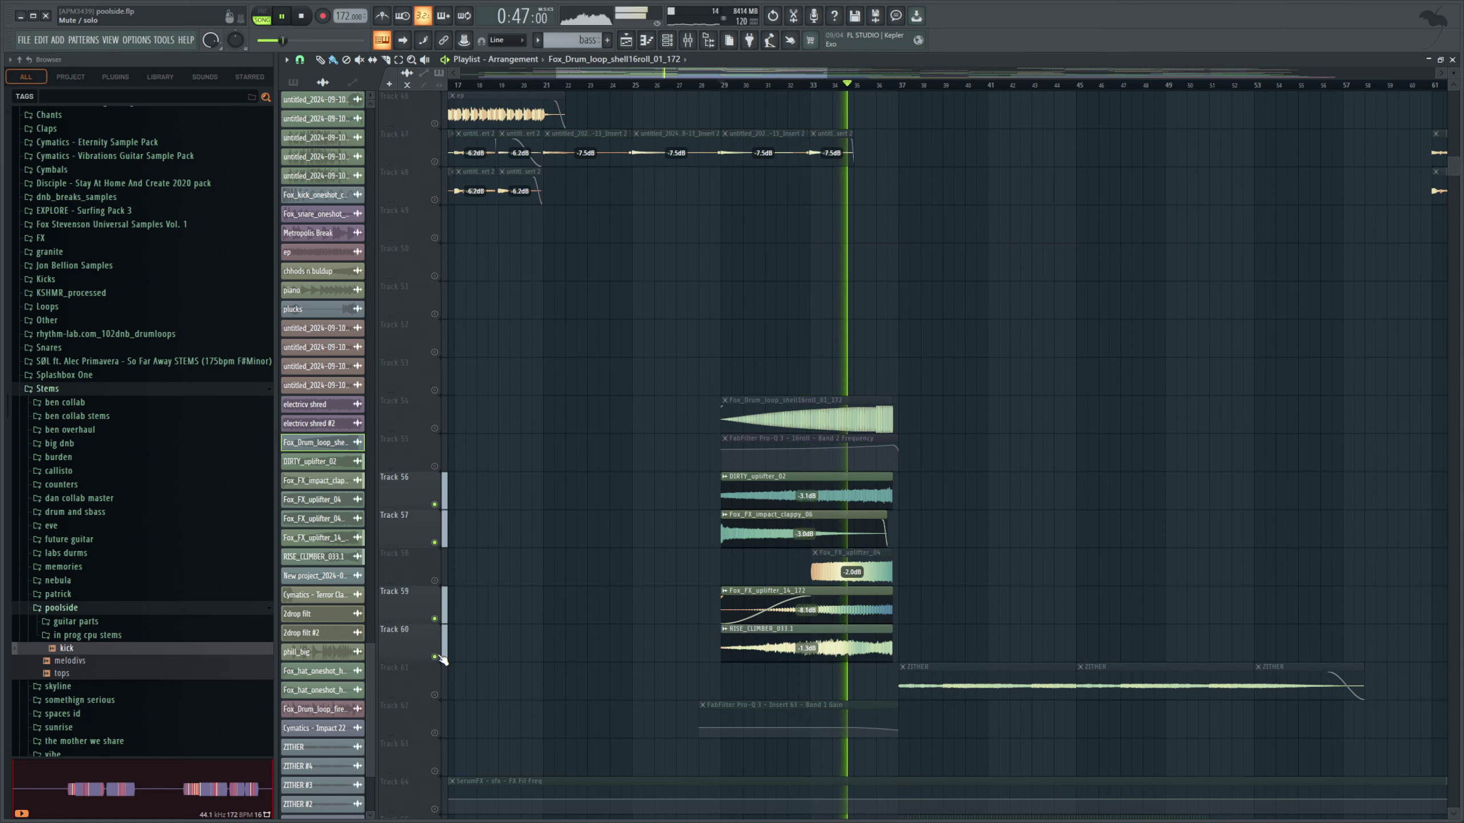
pyautogui.press('space')
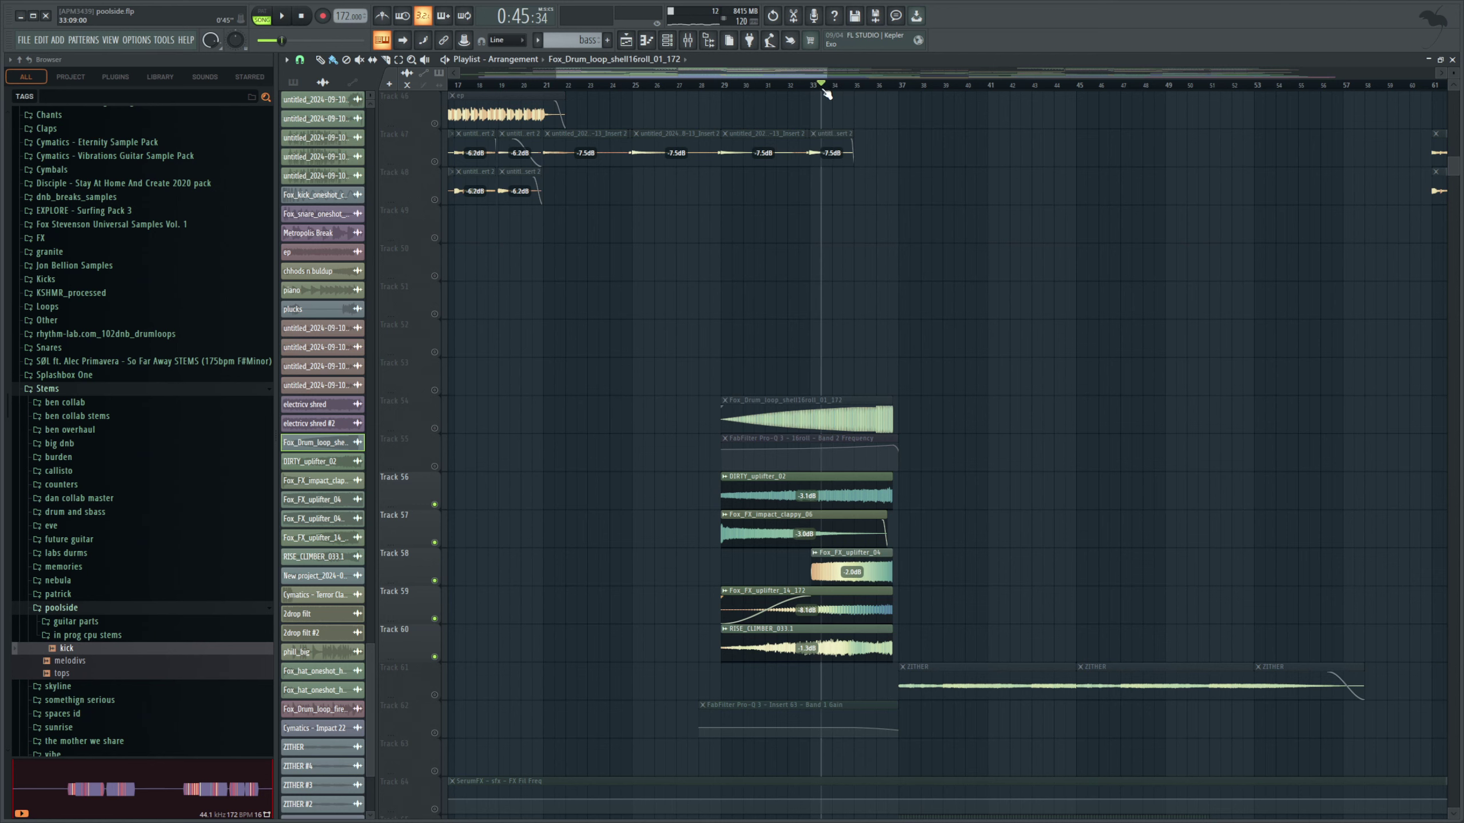
pyautogui.press('space')
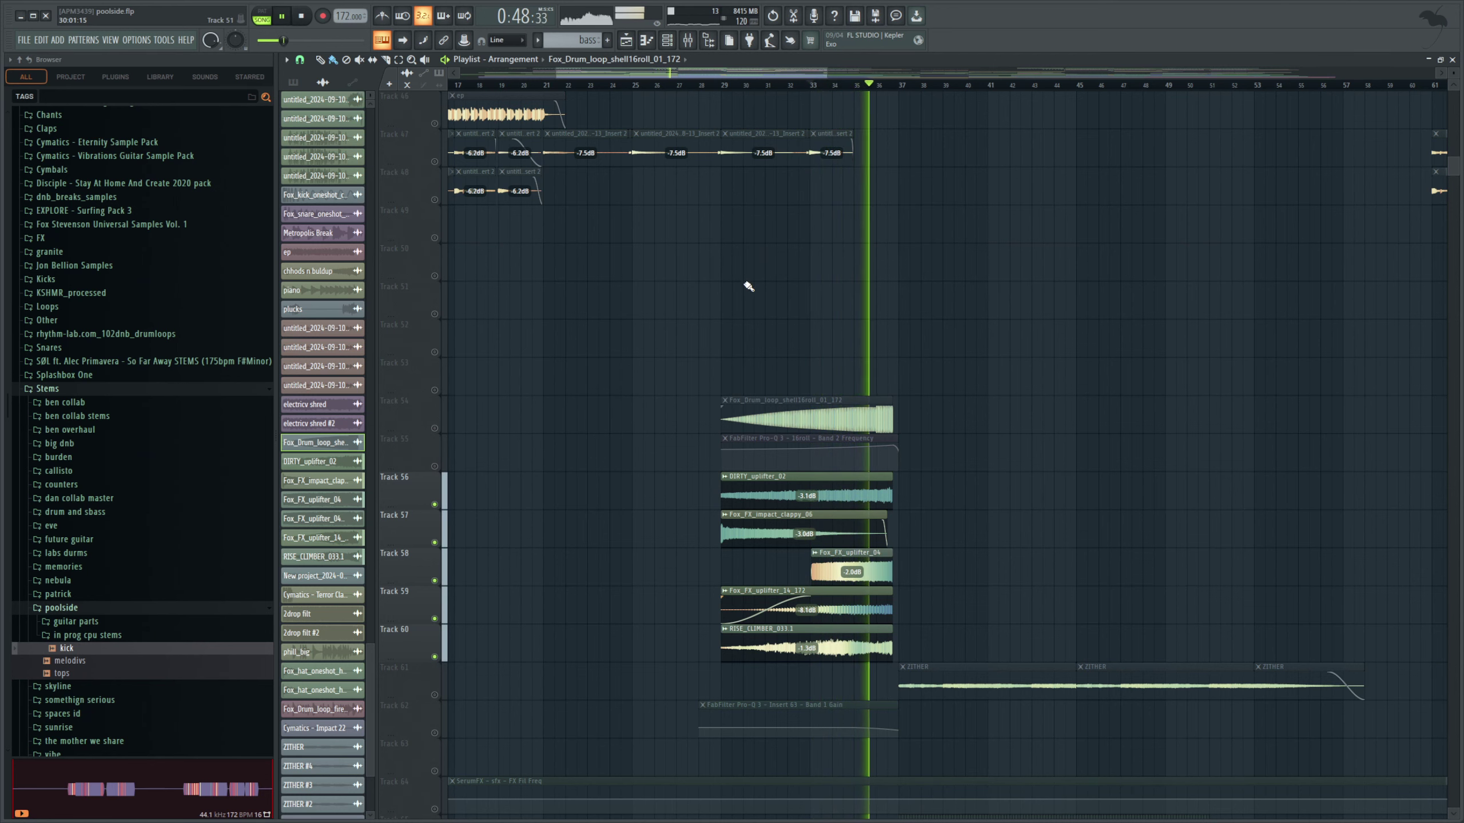
pyautogui.press('space')
# Step: Include Tracks 54 and 55 again and play all the buildup effects on Tracks 54 to 60 from about bar 30
pyautogui.scroll(1, 634, 438)
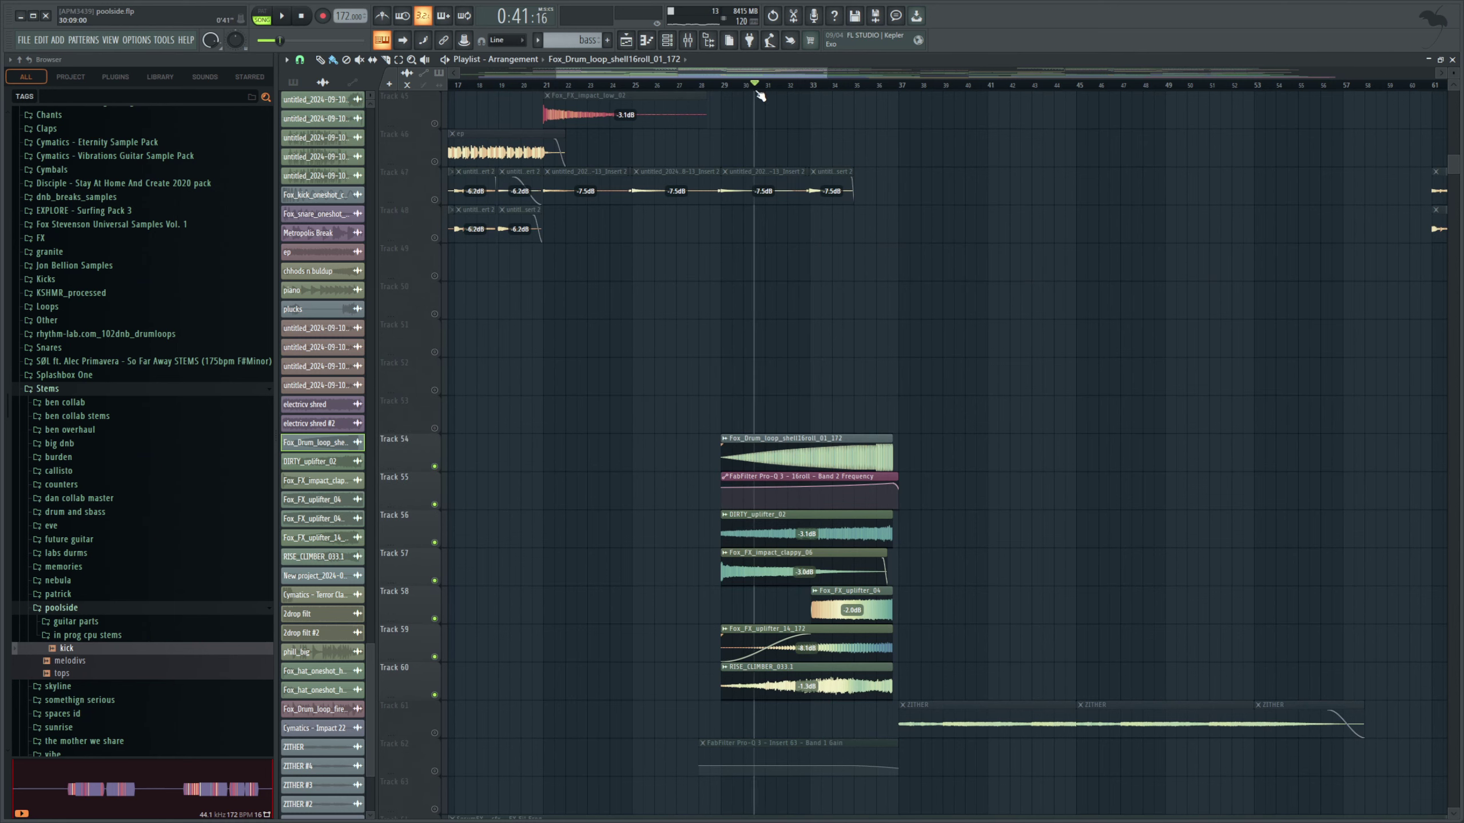
pyautogui.press('space')
pyautogui.scroll(5, 604, 434)
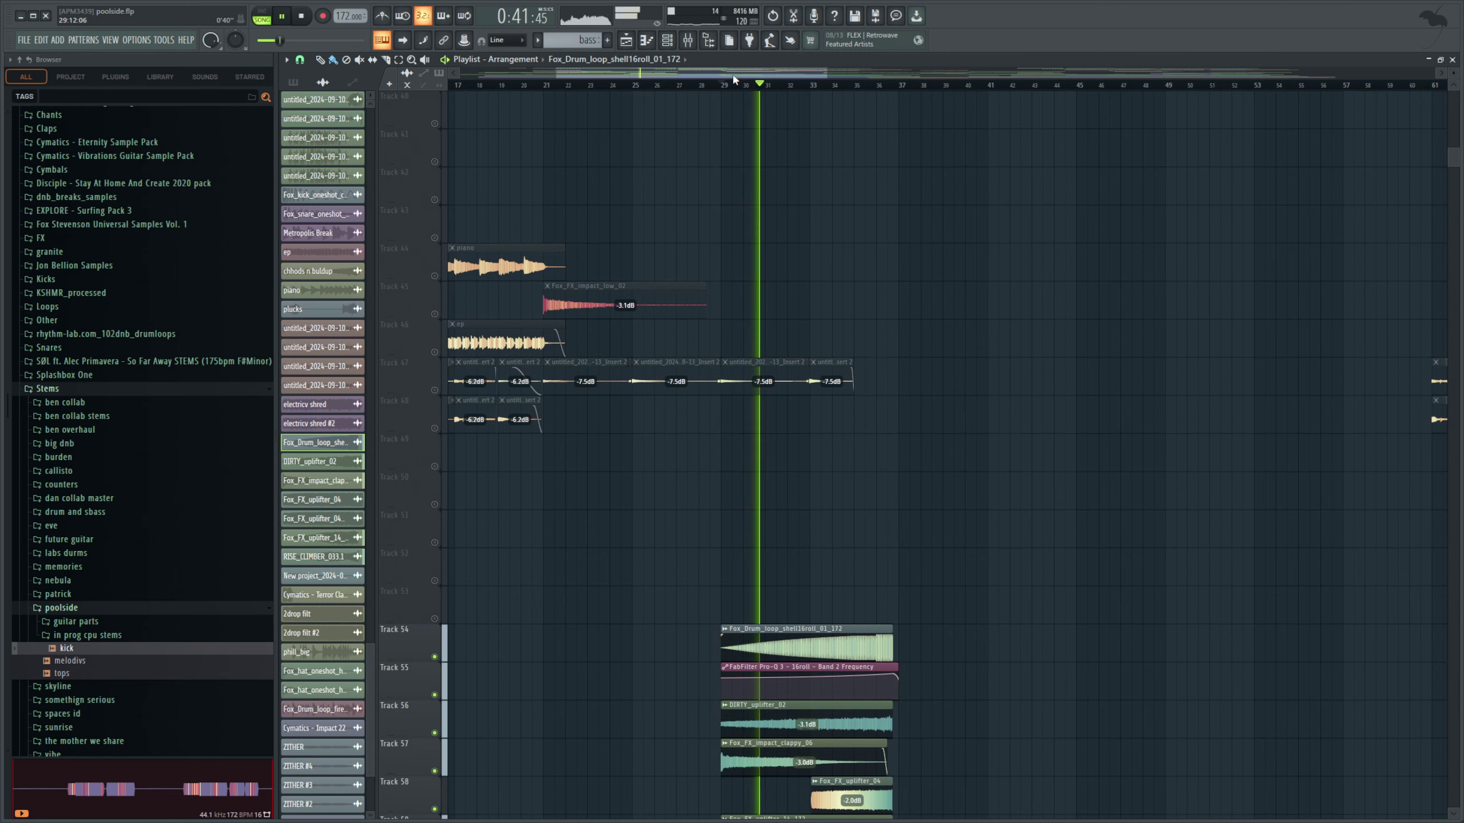
pyautogui.hscroll(5, 773, 84)
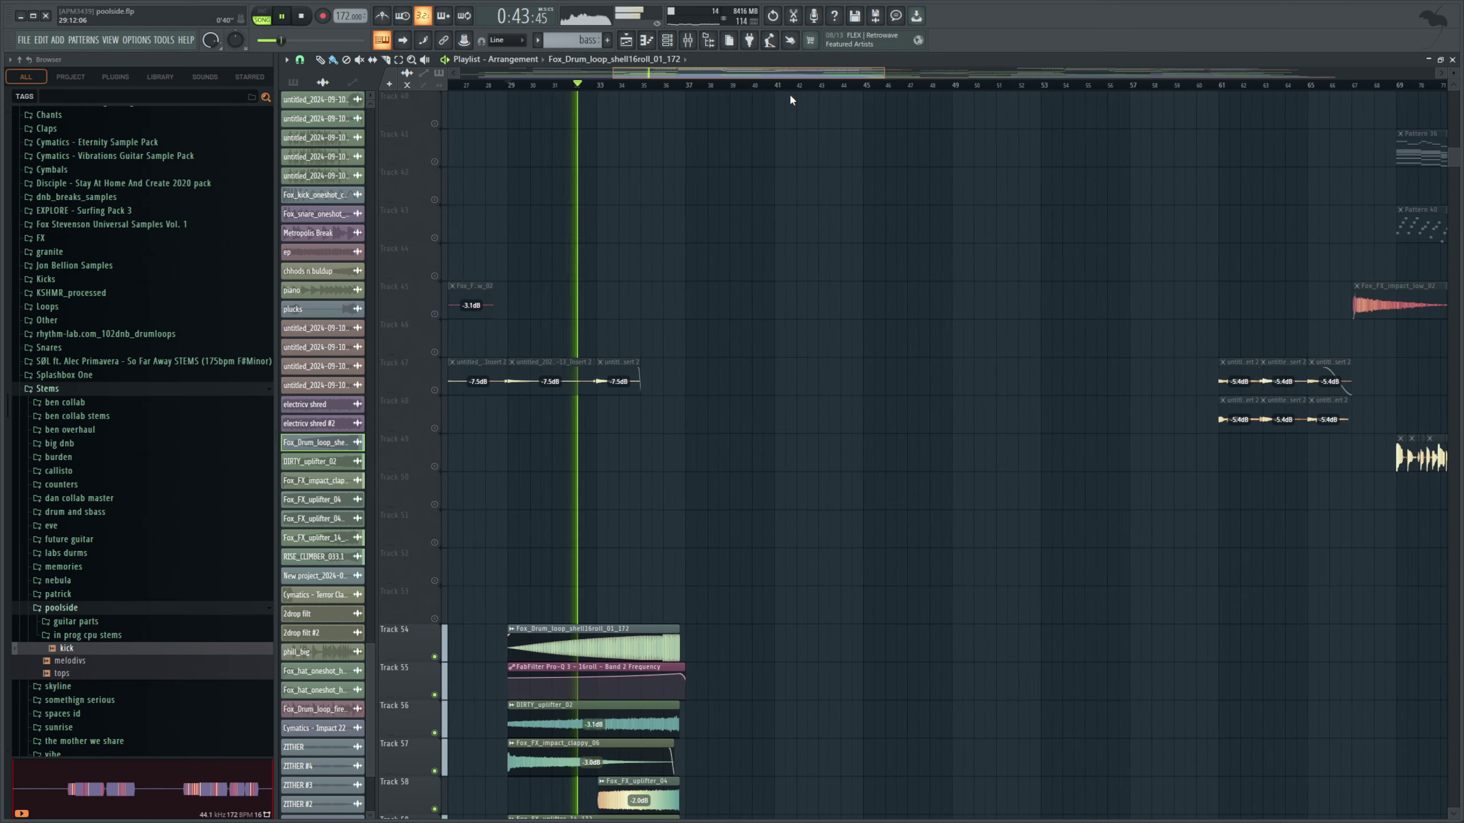
pyautogui.hscroll(-2, 784, 99)
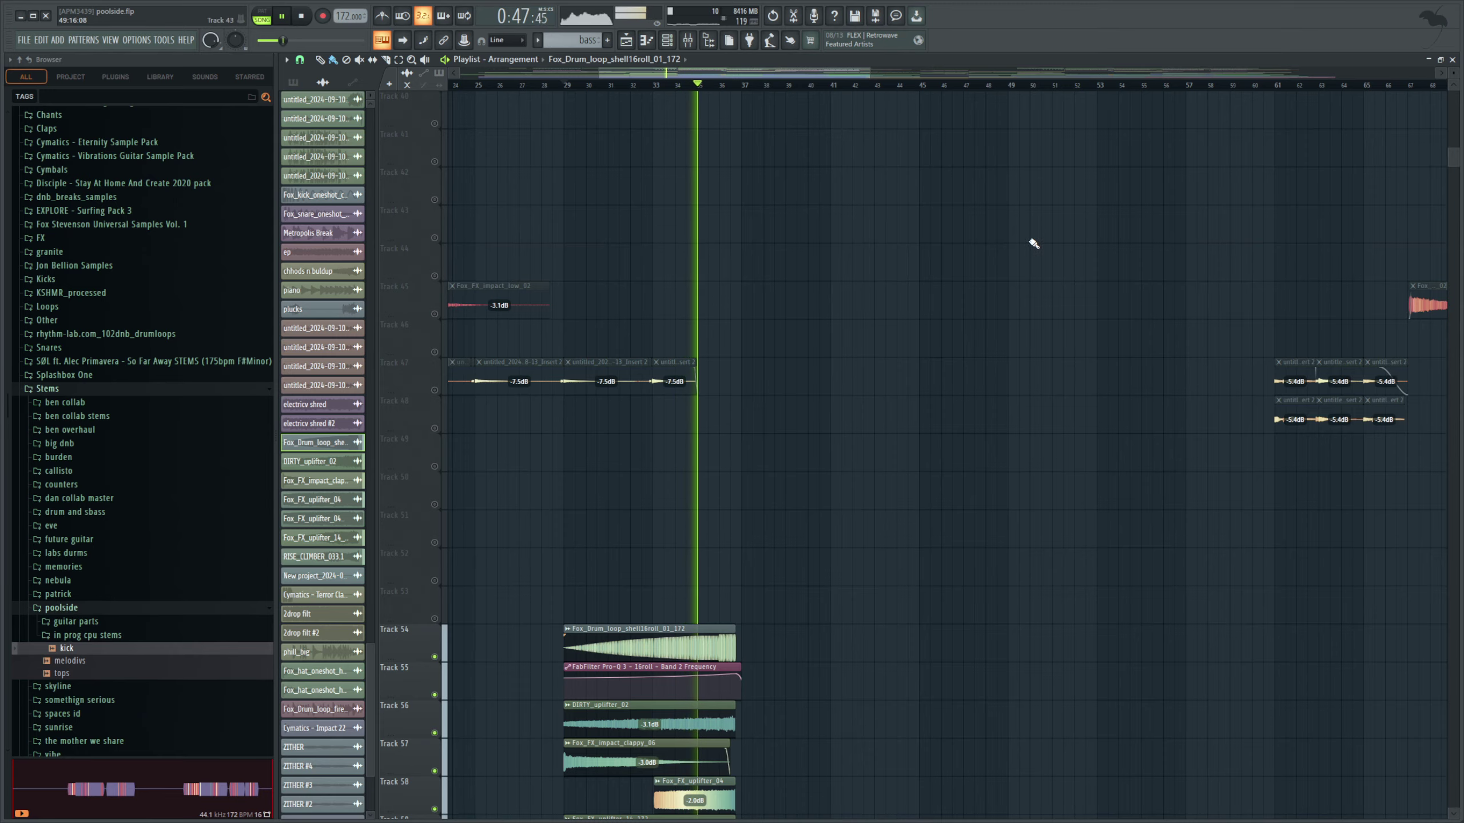
pyautogui.press('space')
# Step: Reactivate all tracks and play the complete buildup from bar 29 with the top tracks in view, stopping playback at the end
pyautogui.scroll(-5, 440, 393)
pyautogui.scroll(20, 621, 287)
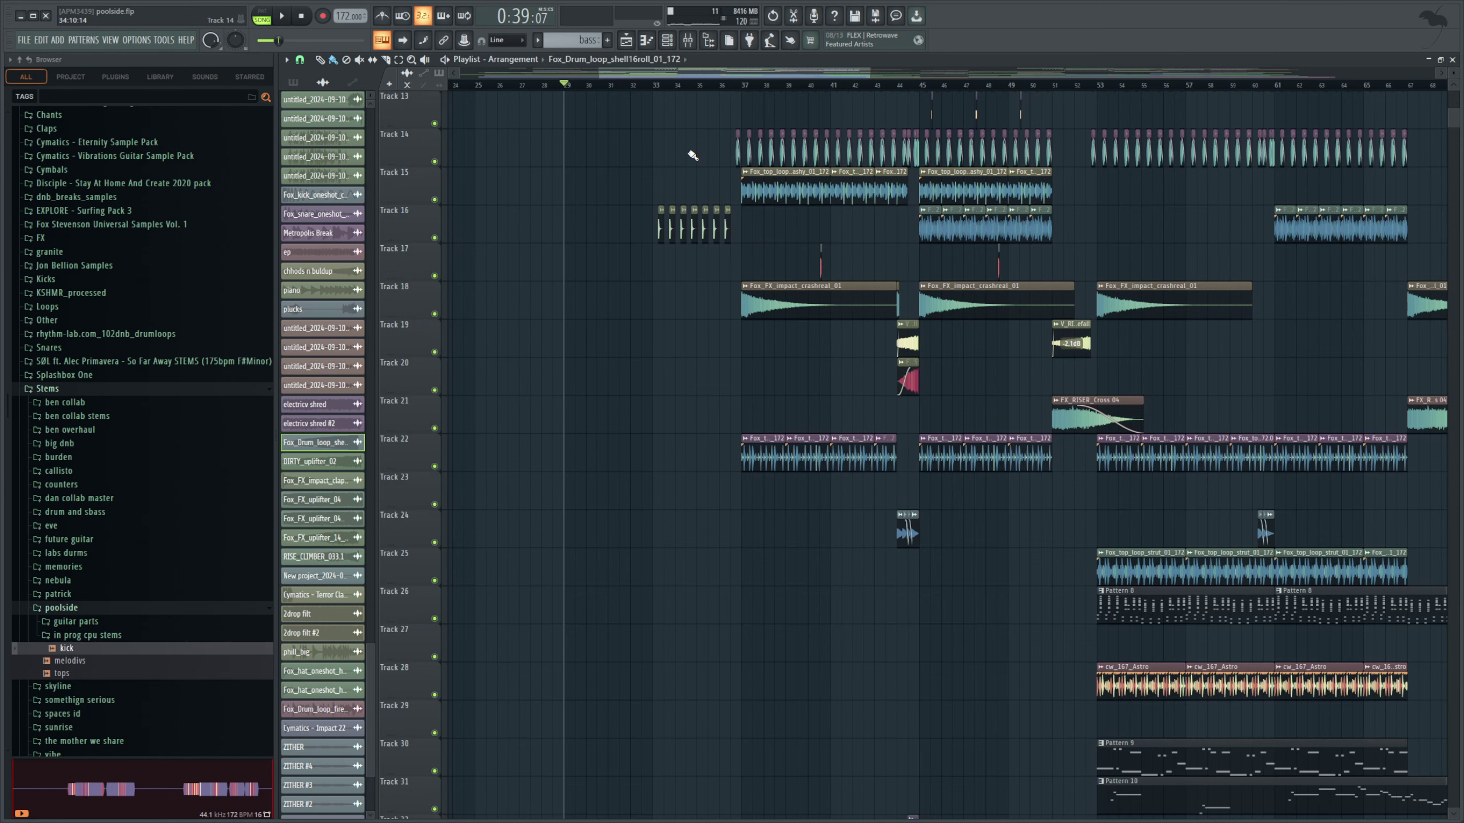
pyautogui.scroll(7, 614, 124)
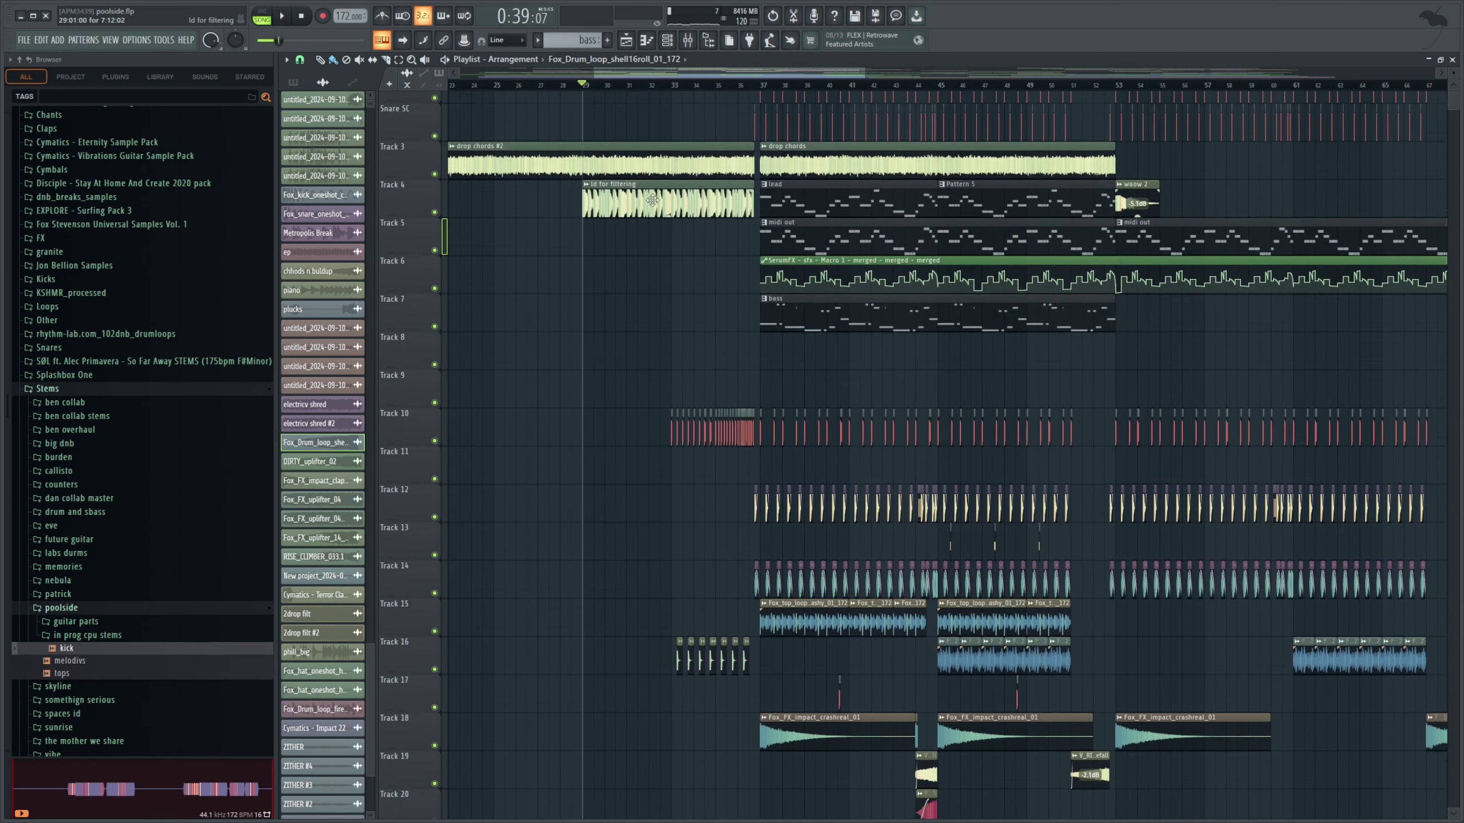
pyautogui.press('space')
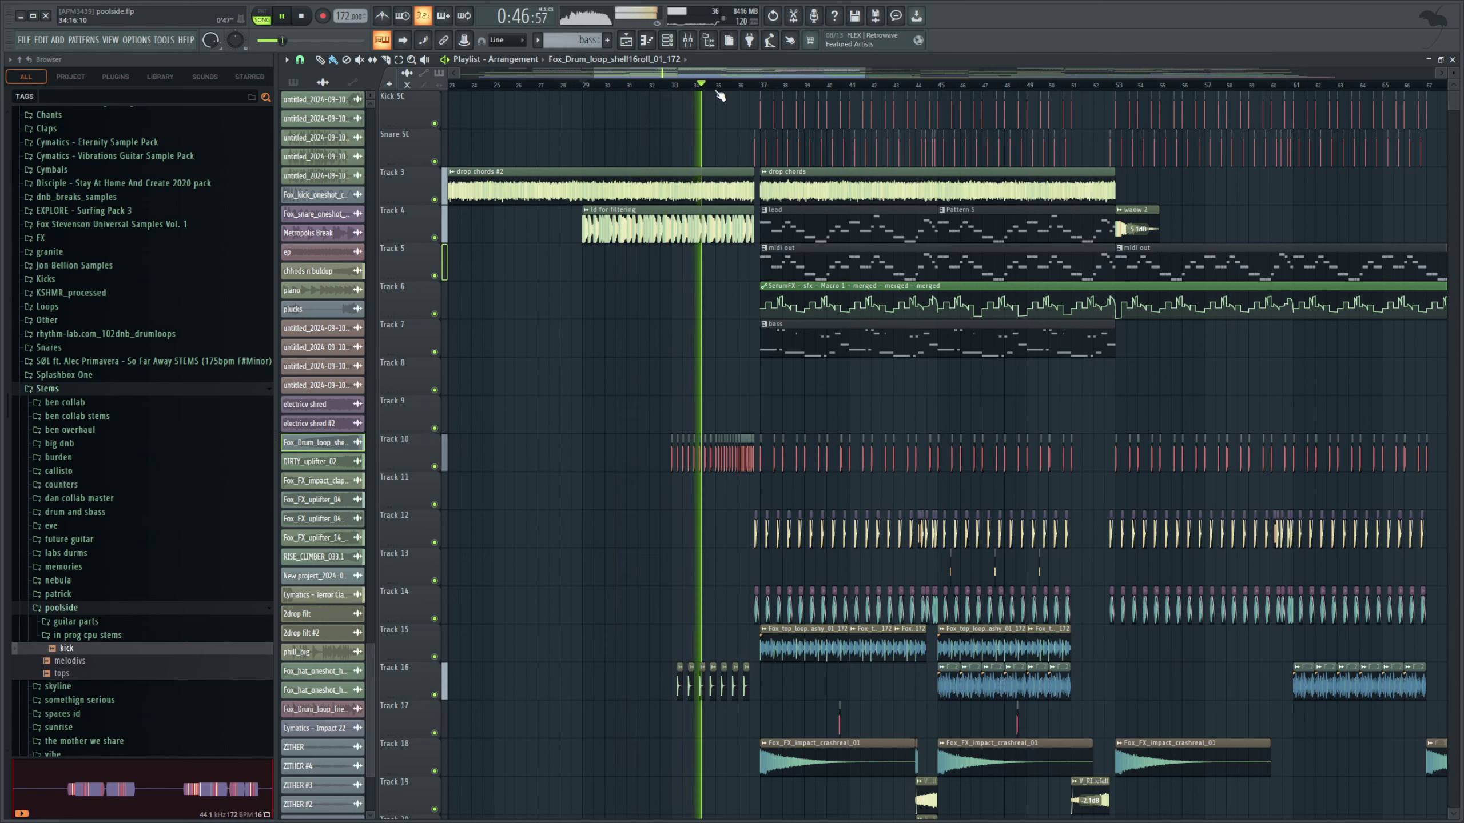
pyautogui.press('space')
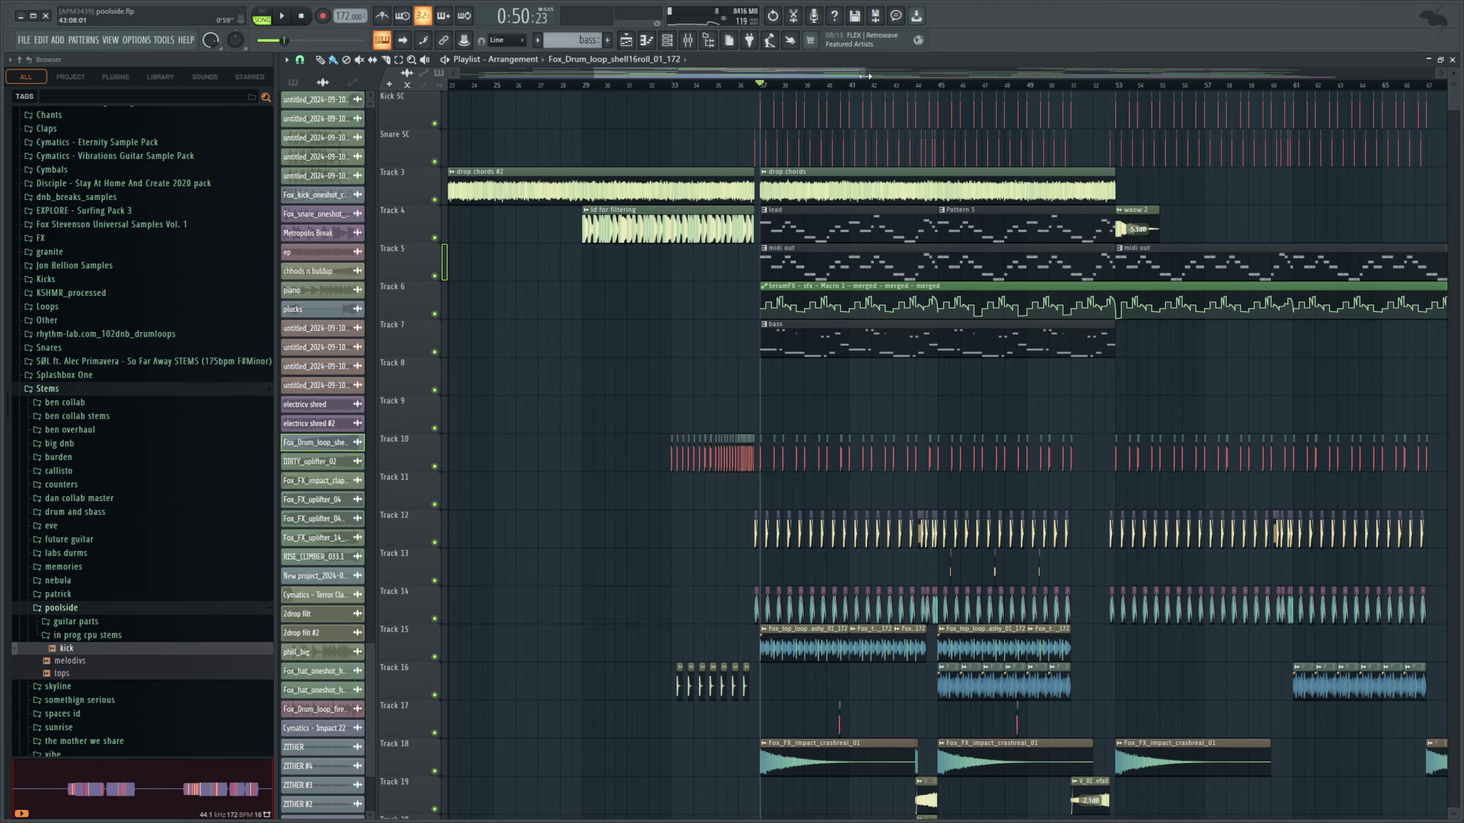
# Step: Examine the whole arrangement, focus on the first buildup and drop, and place the playhead at bar 33 where the Track 10 hits begin
pyautogui.moveTo(865, 76); pyautogui.dragTo(1113, 143)
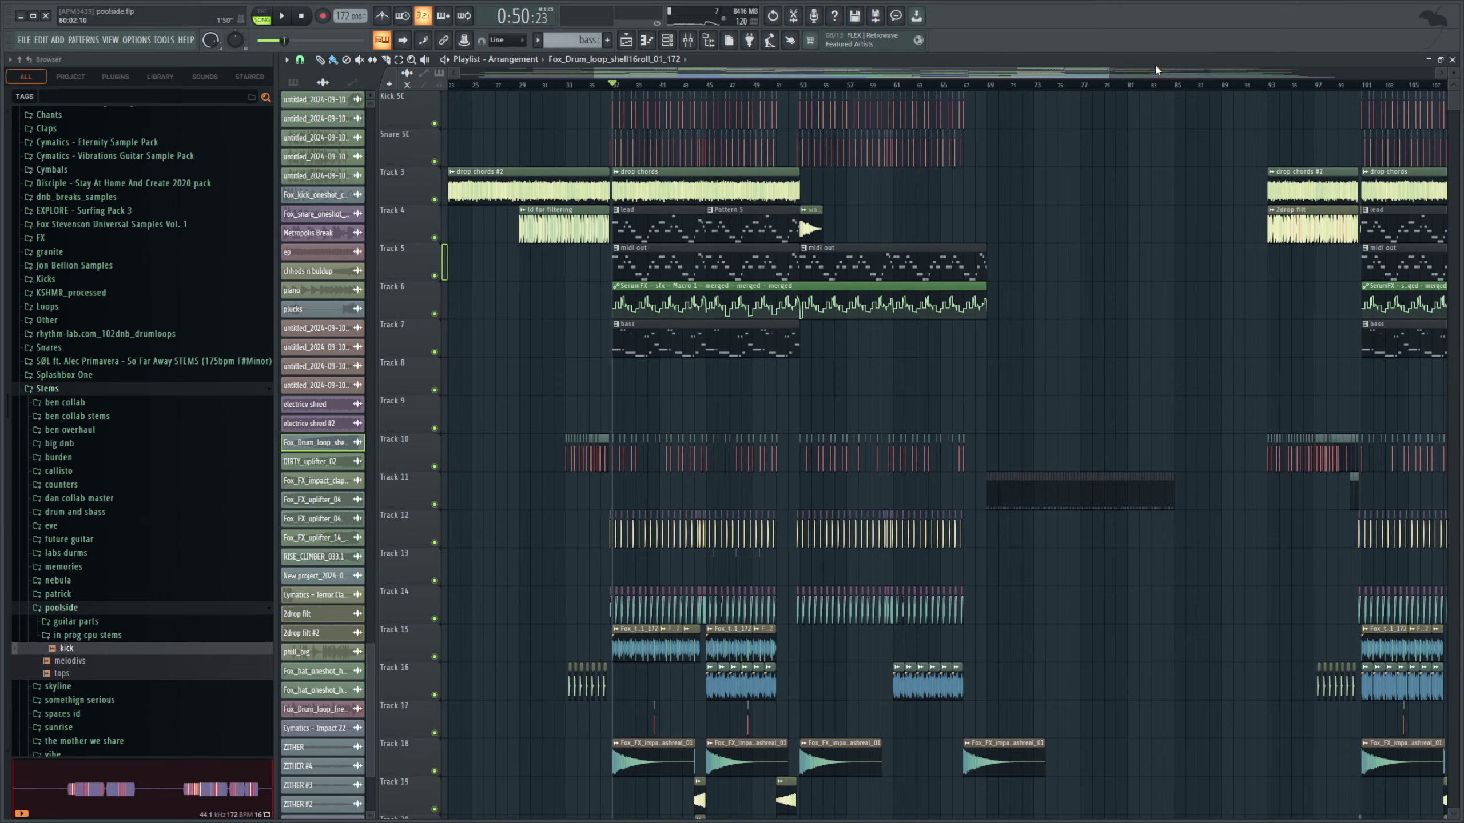
pyautogui.moveTo(1111, 71); pyautogui.dragTo(1280, 231)
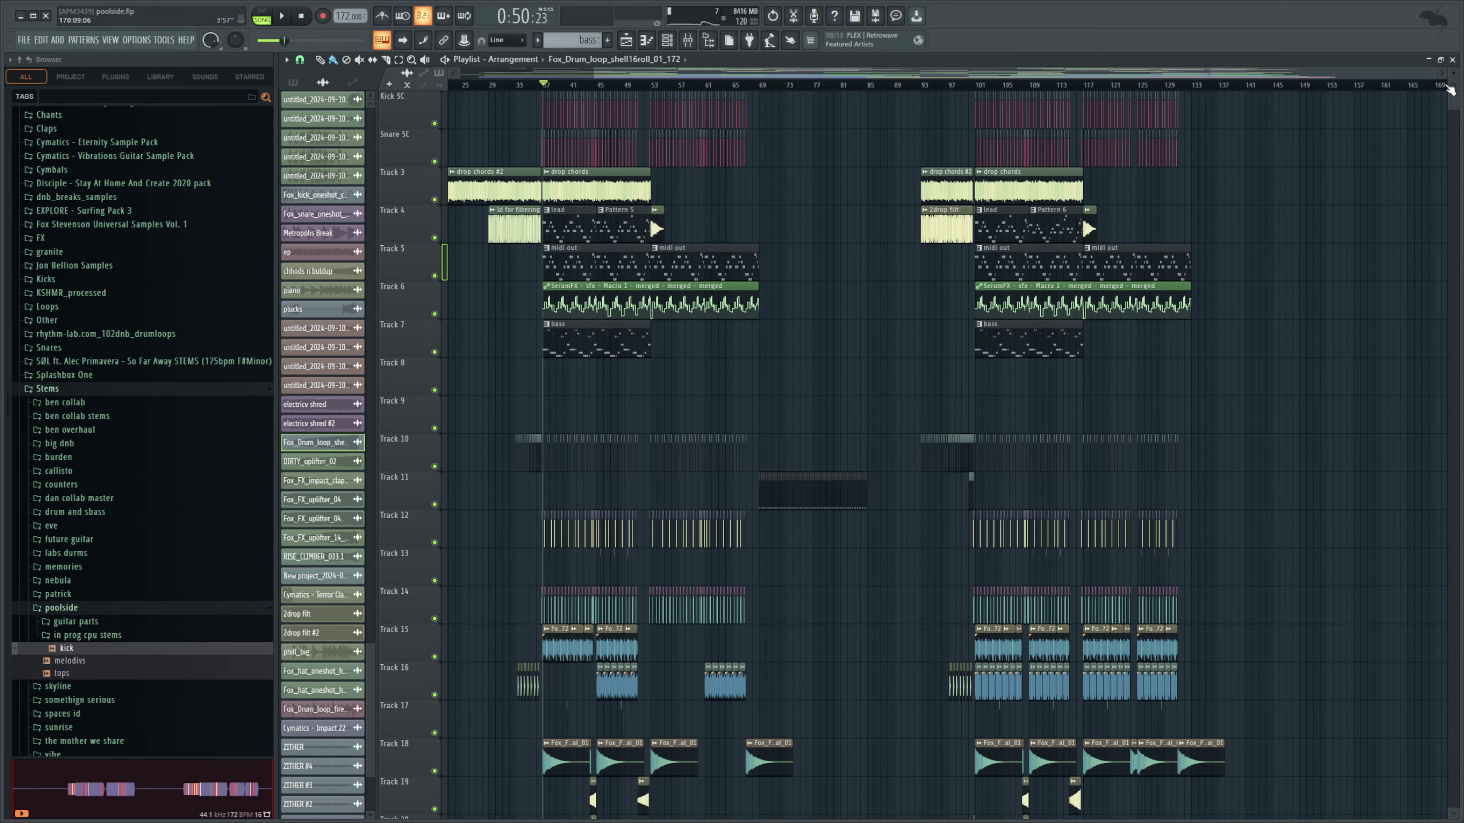
pyautogui.scroll(-6, 1450, 90)
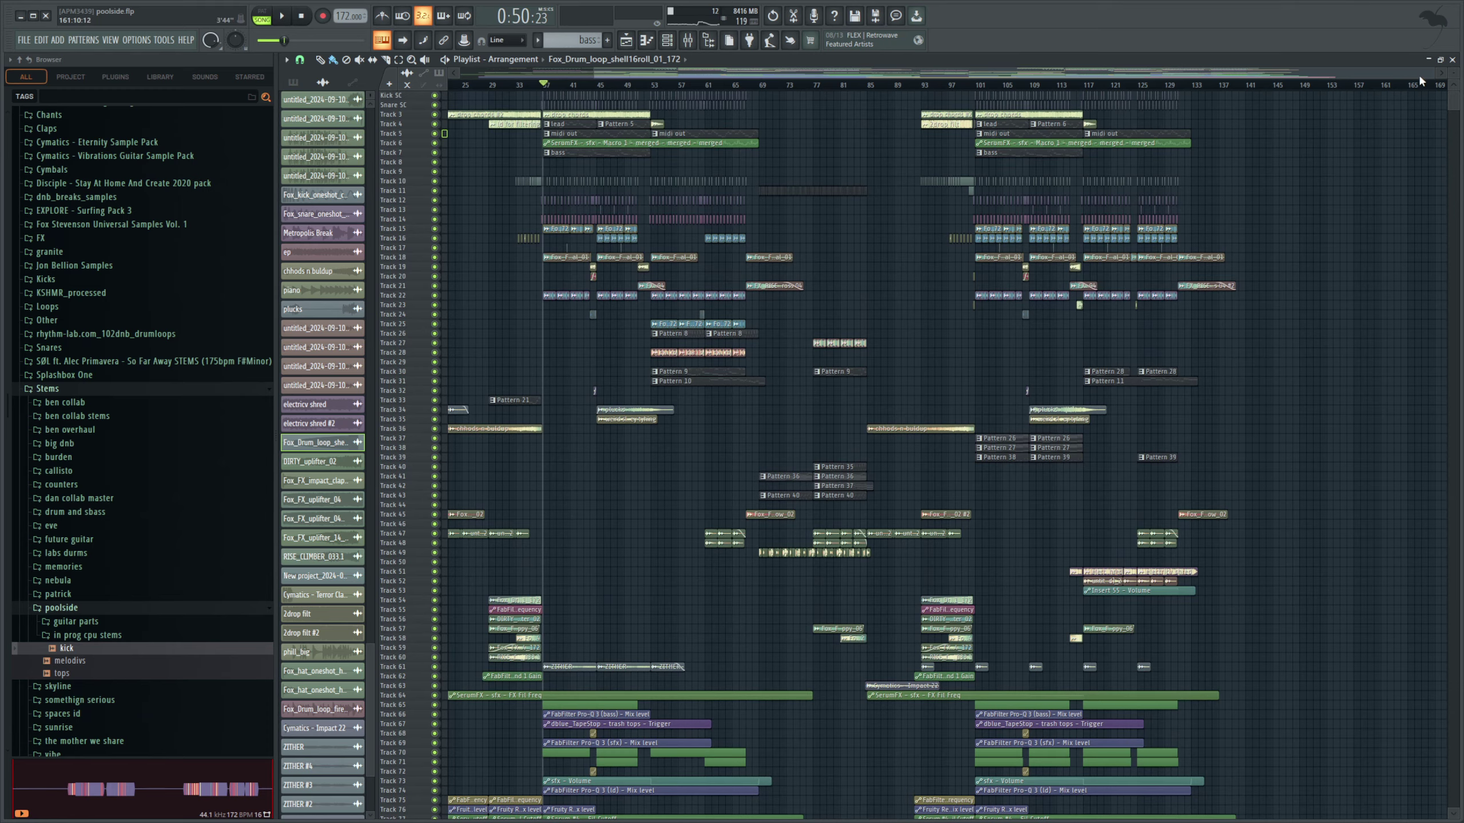
pyautogui.moveTo(1431, 74); pyautogui.dragTo(1452, 109)
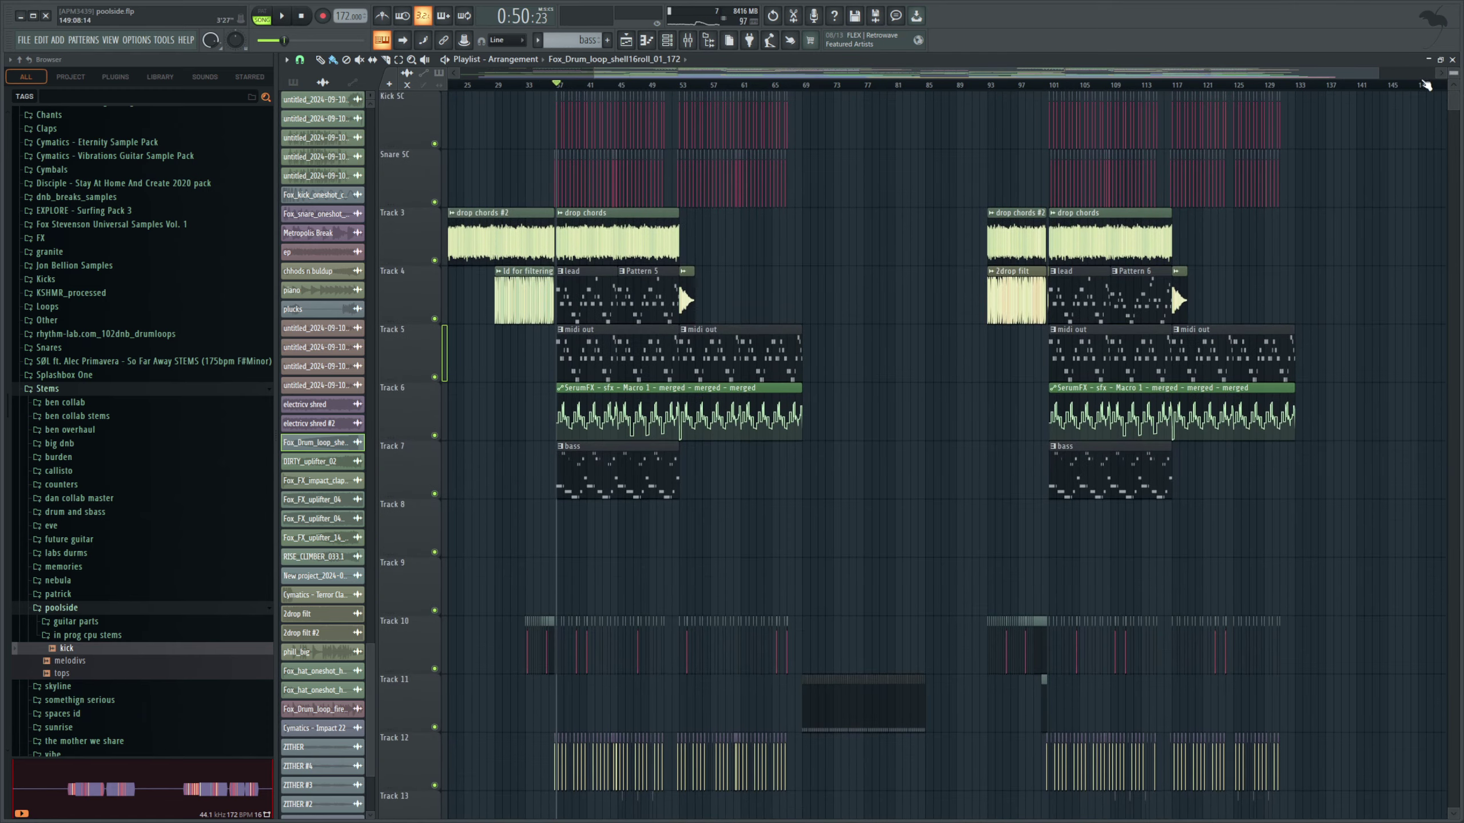
pyautogui.moveTo(1378, 74); pyautogui.dragTo(746, 293)
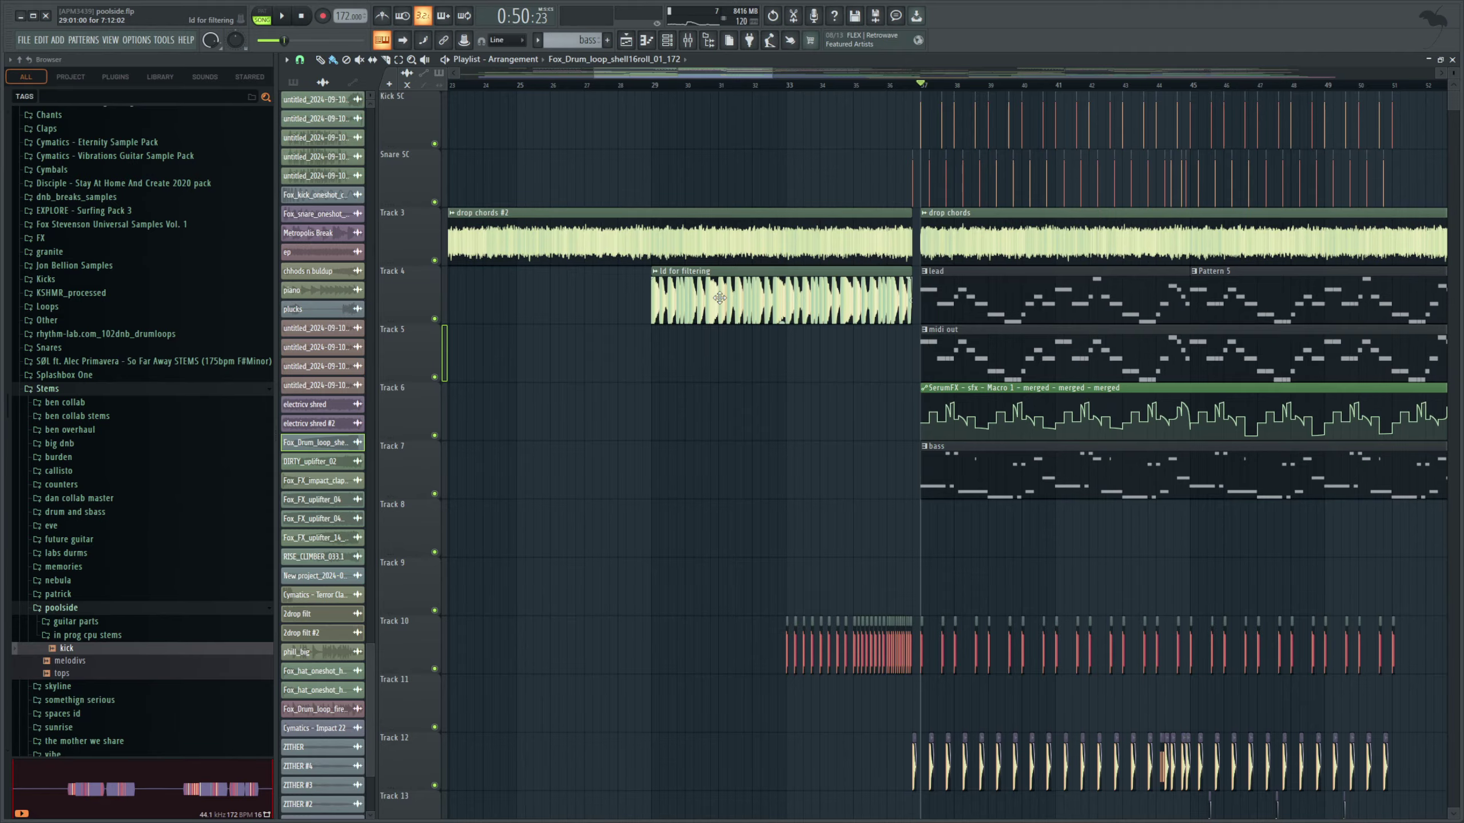
pyautogui.moveTo(775, 75); pyautogui.dragTo(921, 132)
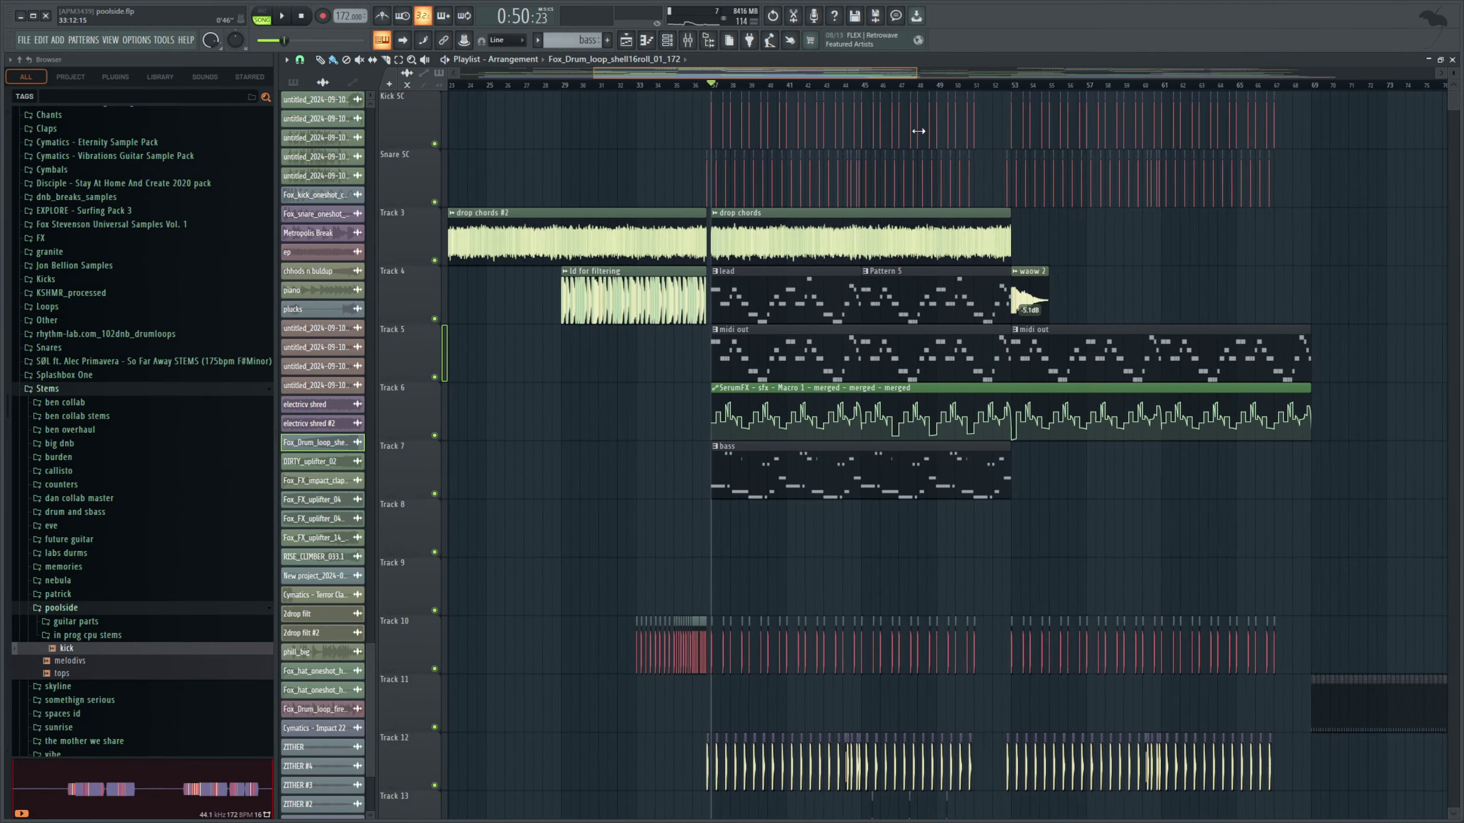
pyautogui.scroll(-5, 922, 403)
pyautogui.scroll(5, 923, 404)
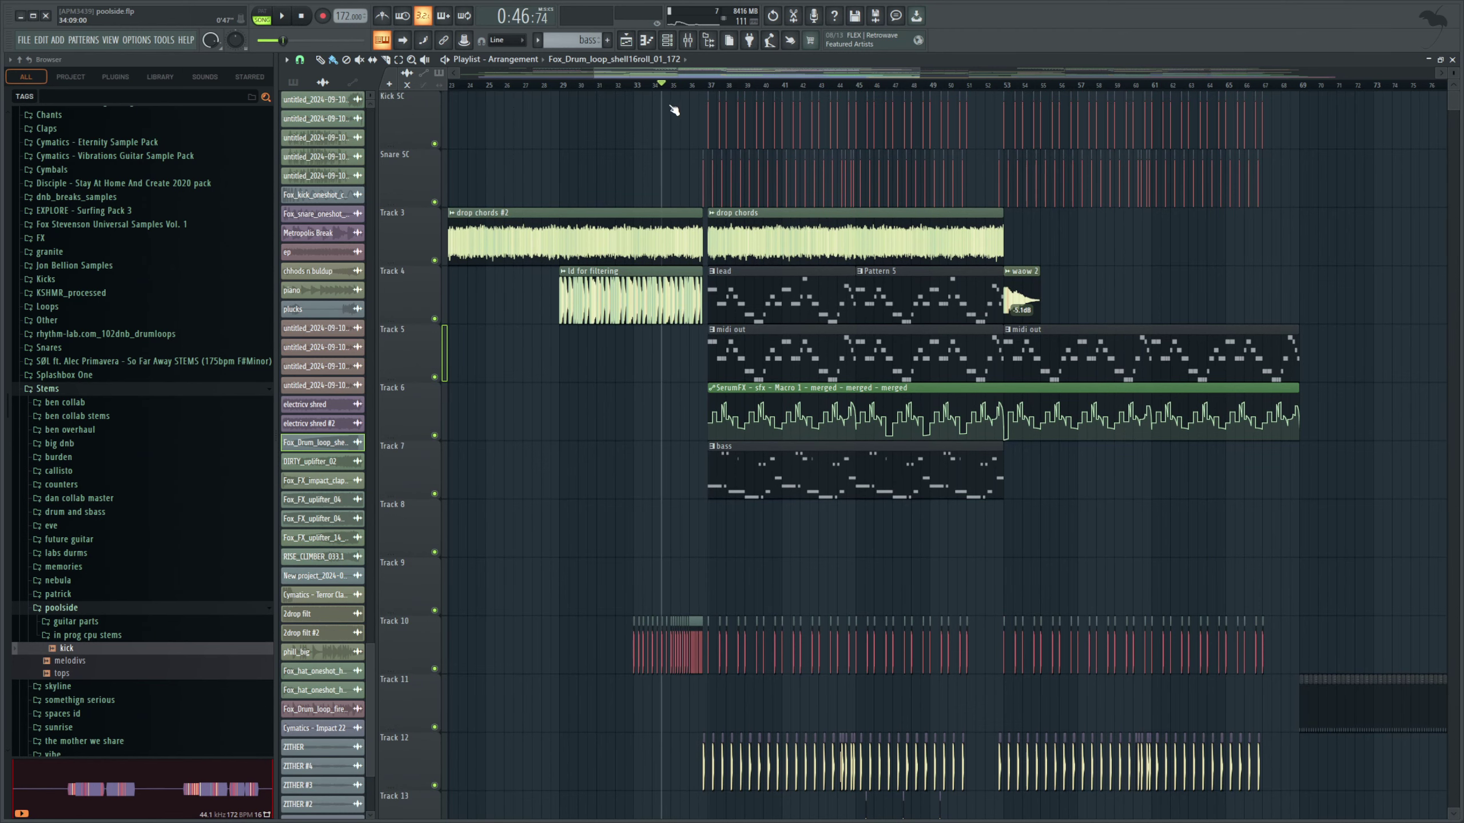
pyautogui.moveTo(649, 125); pyautogui.dragTo(638, 143)
pyautogui.scroll(-2, 649, 480)
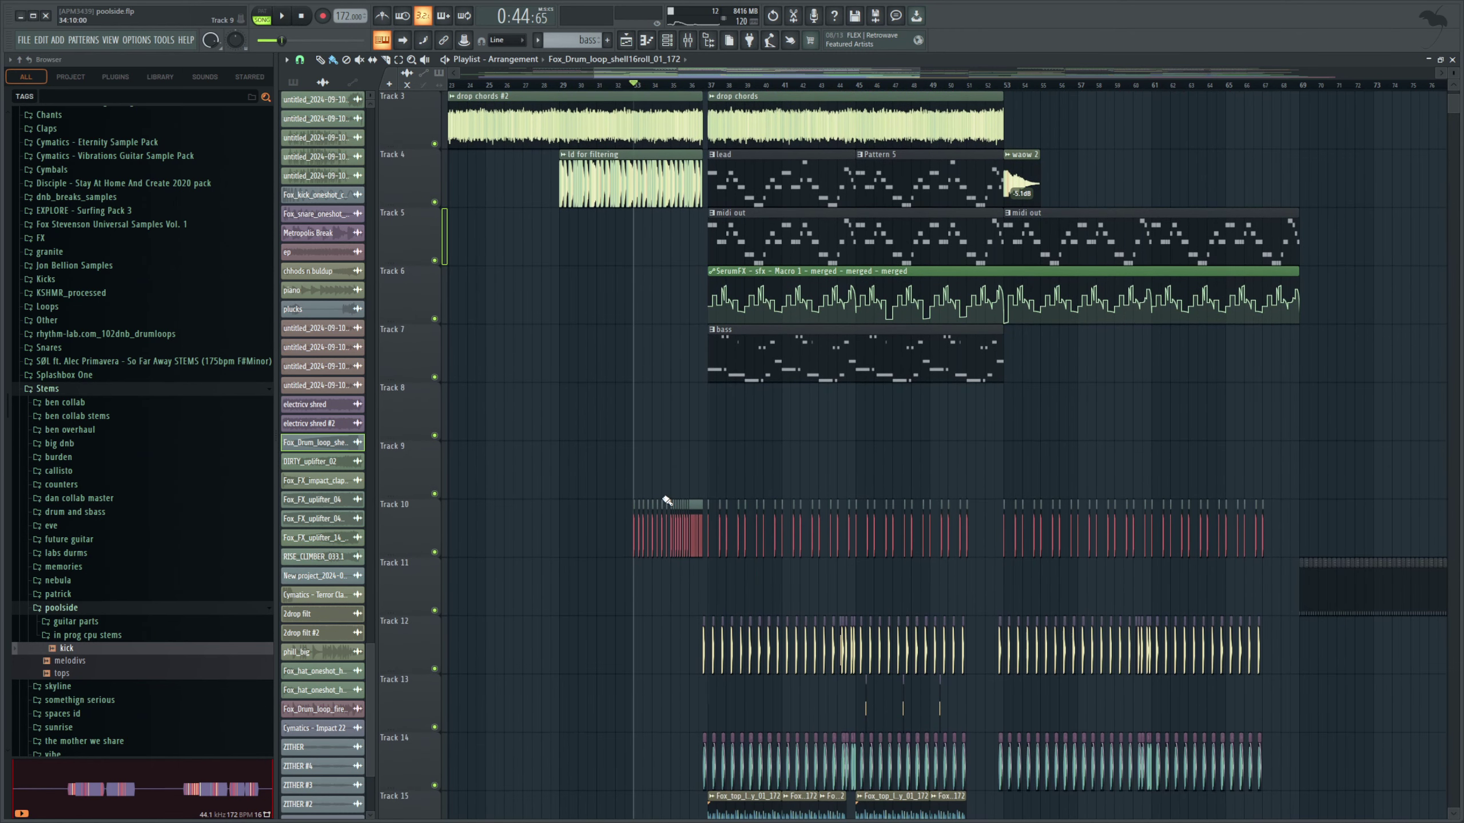
# Step: Examine the buildup drums on Tracks 10 to 16, and play the earlier section from bar 13 through the following buildup to compare them
pyautogui.scroll(-13, 651, 438)
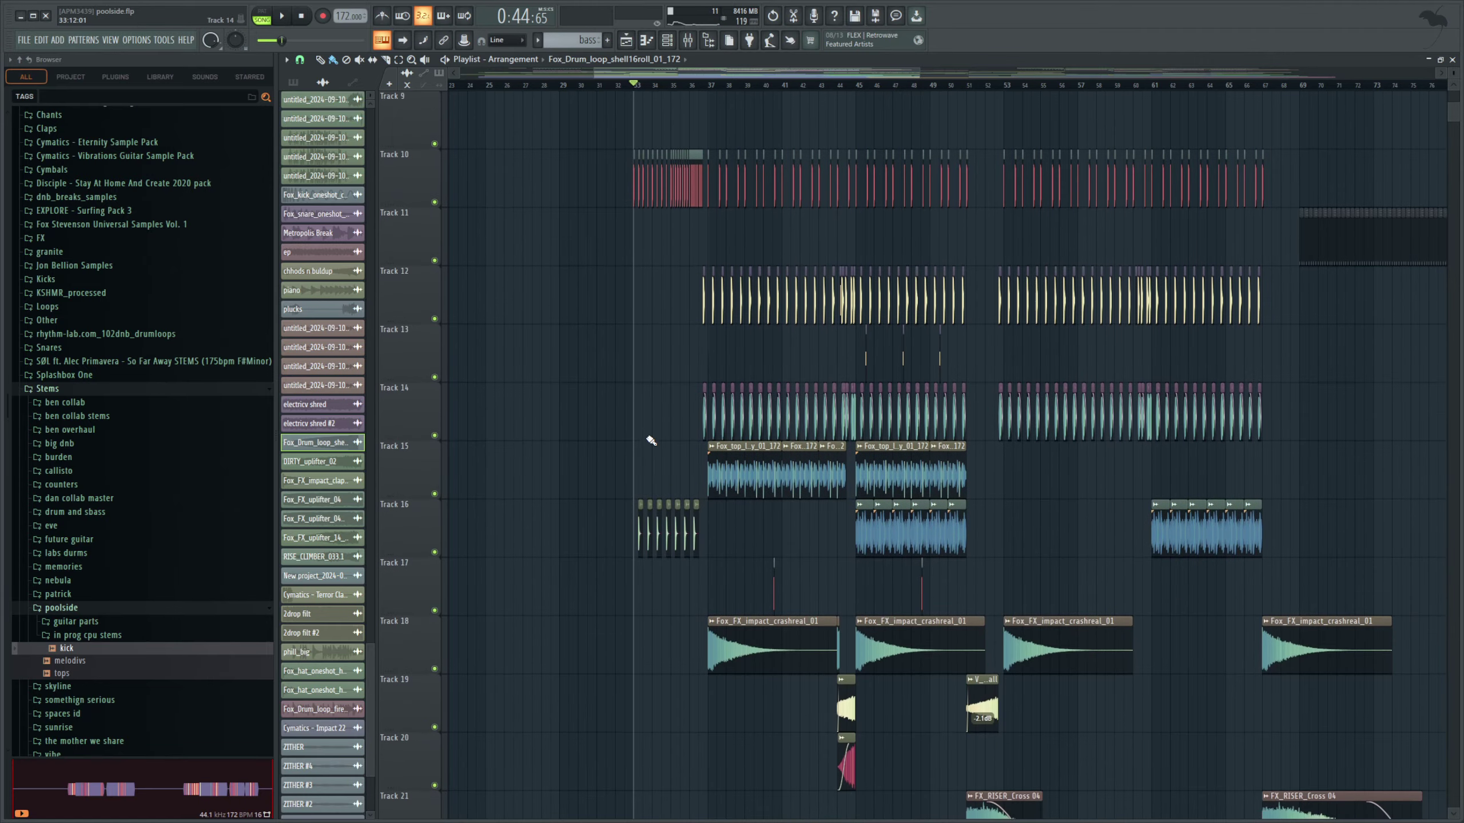
pyautogui.scroll(15, 636, 291)
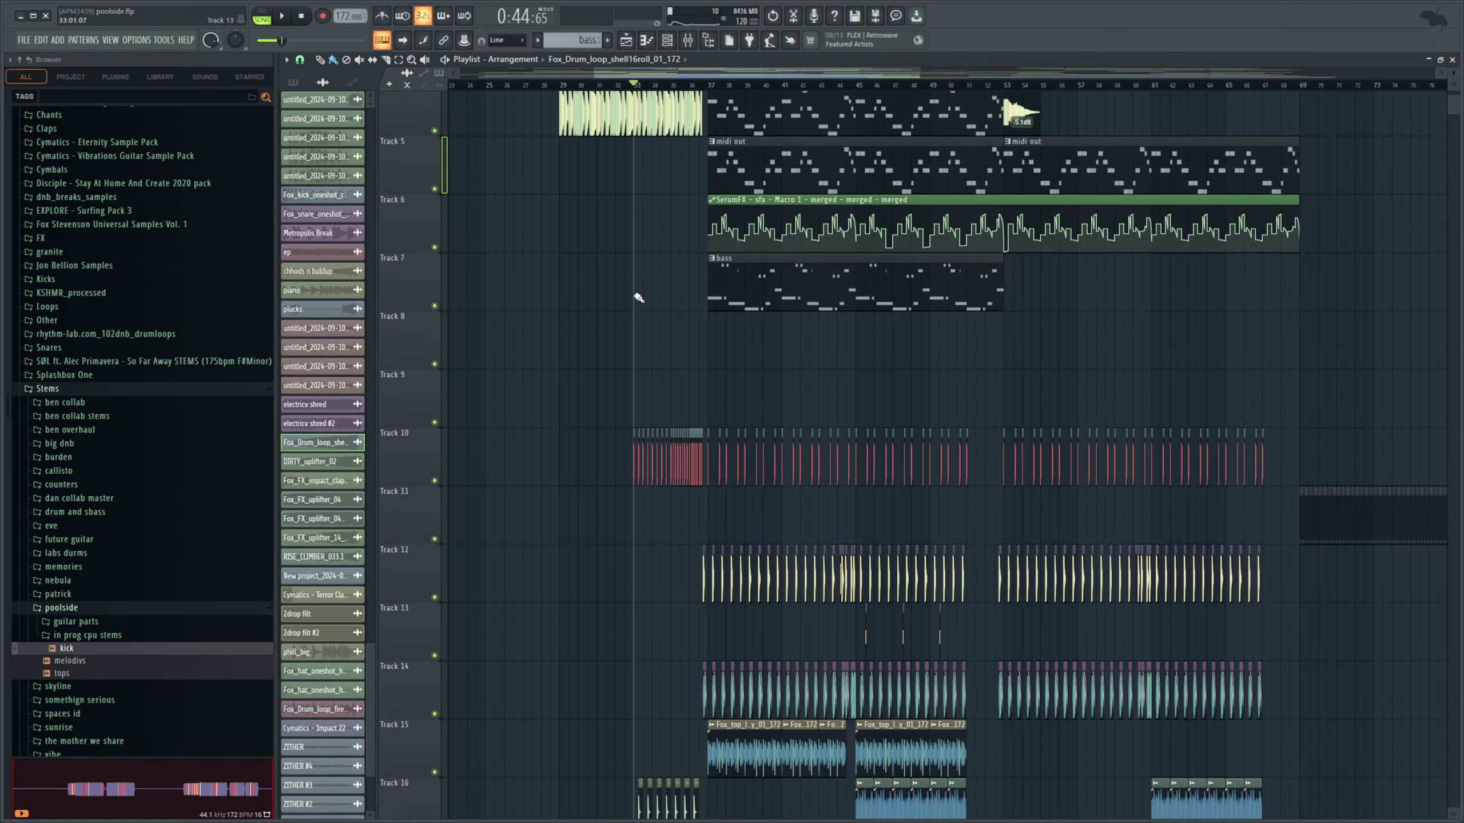
pyautogui.hscroll(-3, 576, 106)
pyautogui.hscroll(-4, 576, 107)
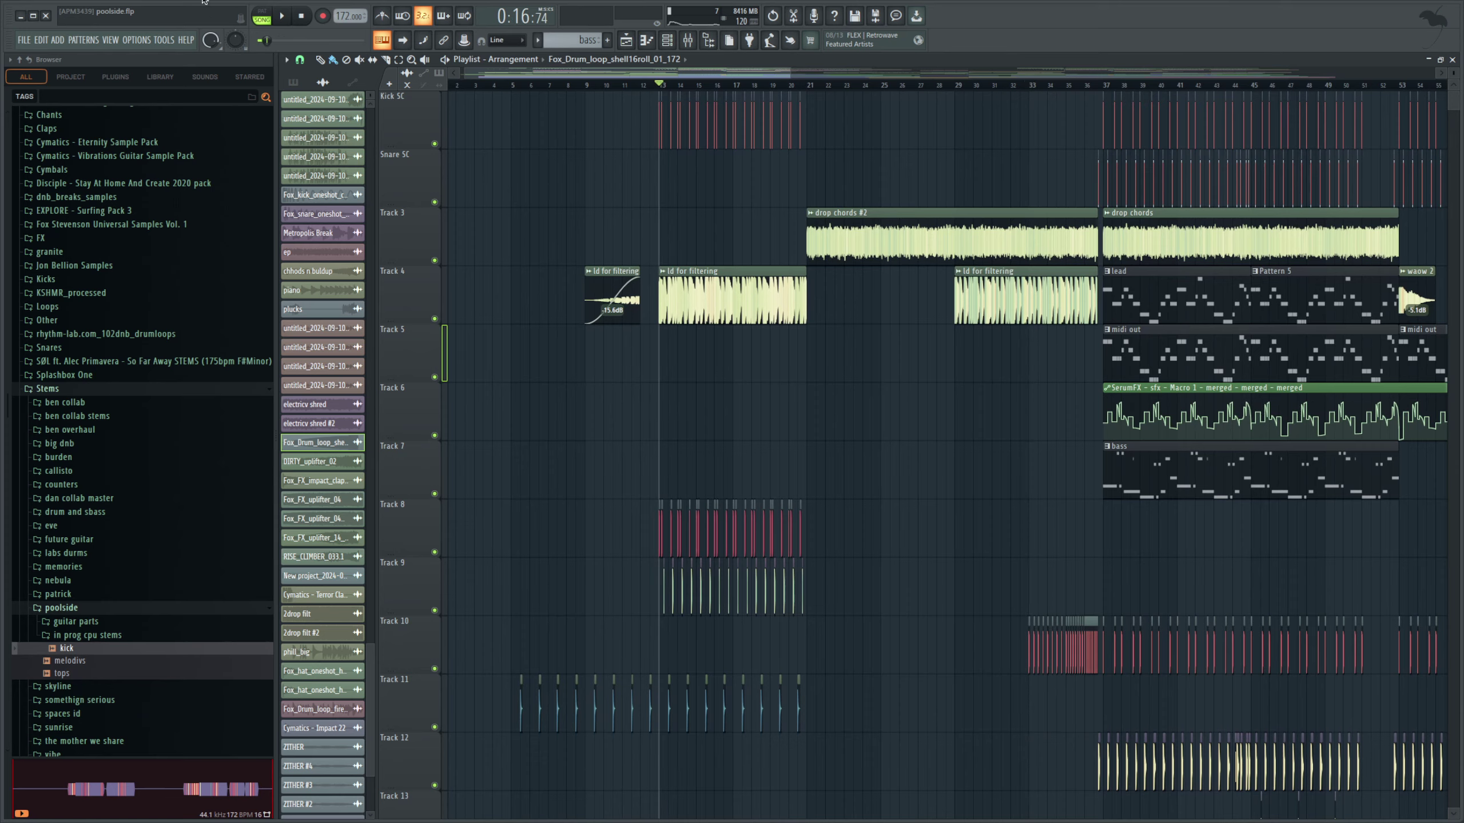
pyautogui.press('space')
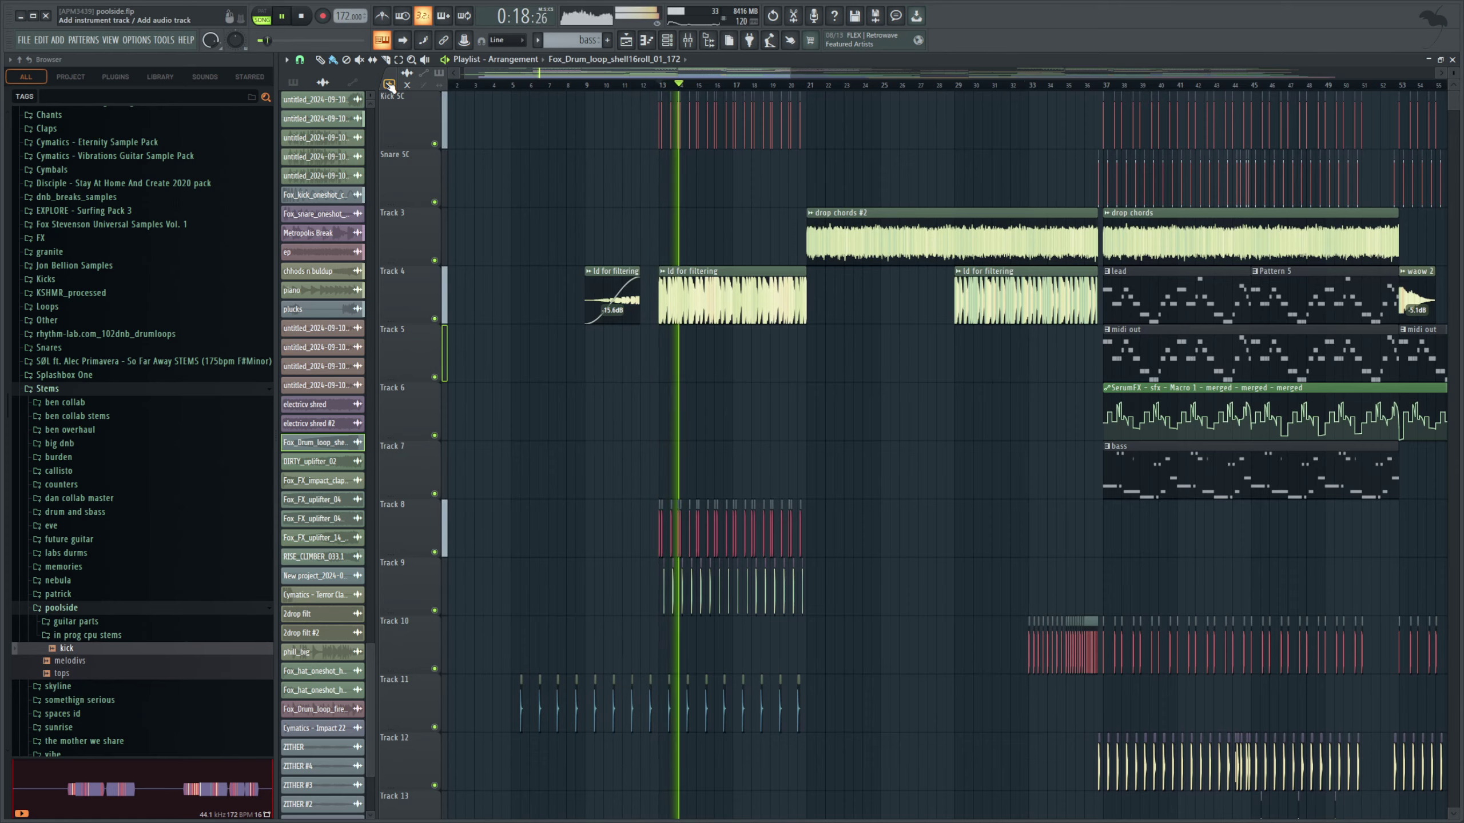
pyautogui.hscroll(3, 750, 82)
pyautogui.scroll(-7, 714, 389)
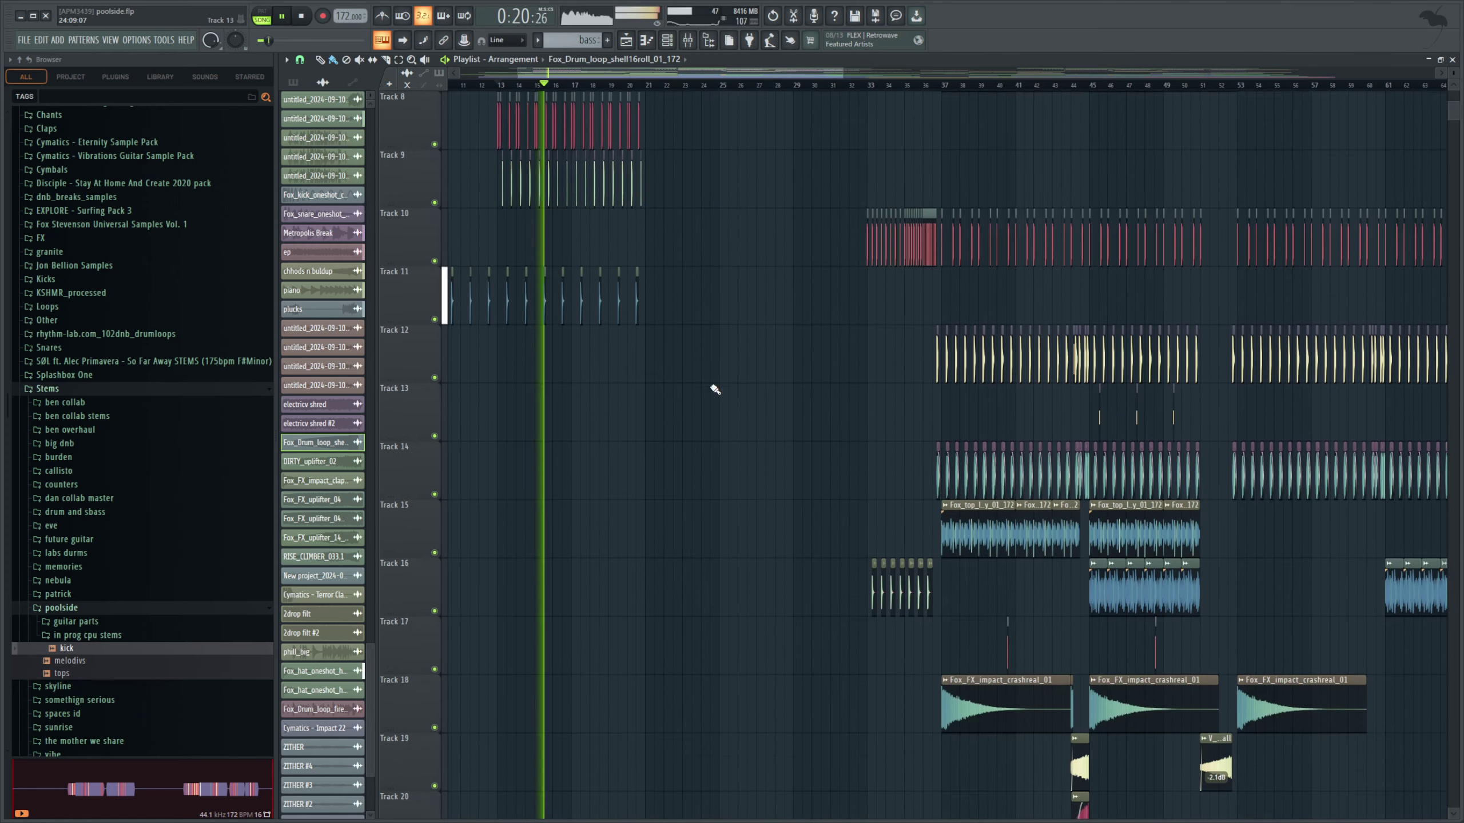
pyautogui.scroll(7, 712, 390)
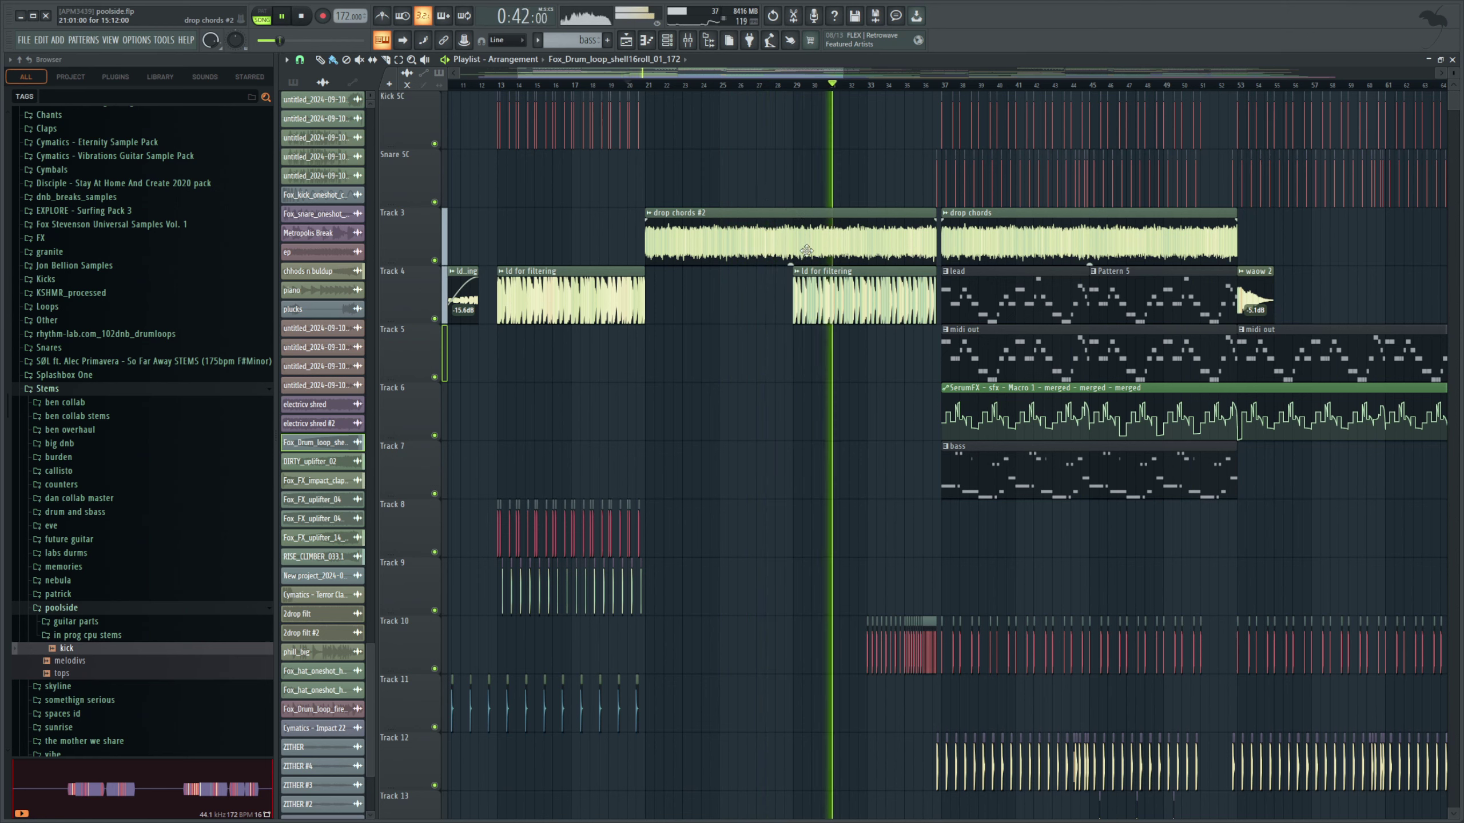
# Step: Add a low cut in FabFilter Pro-Q 3 on the Master and sweep it up to about 180 Hz while the buildup plays
pyautogui.press('F9')
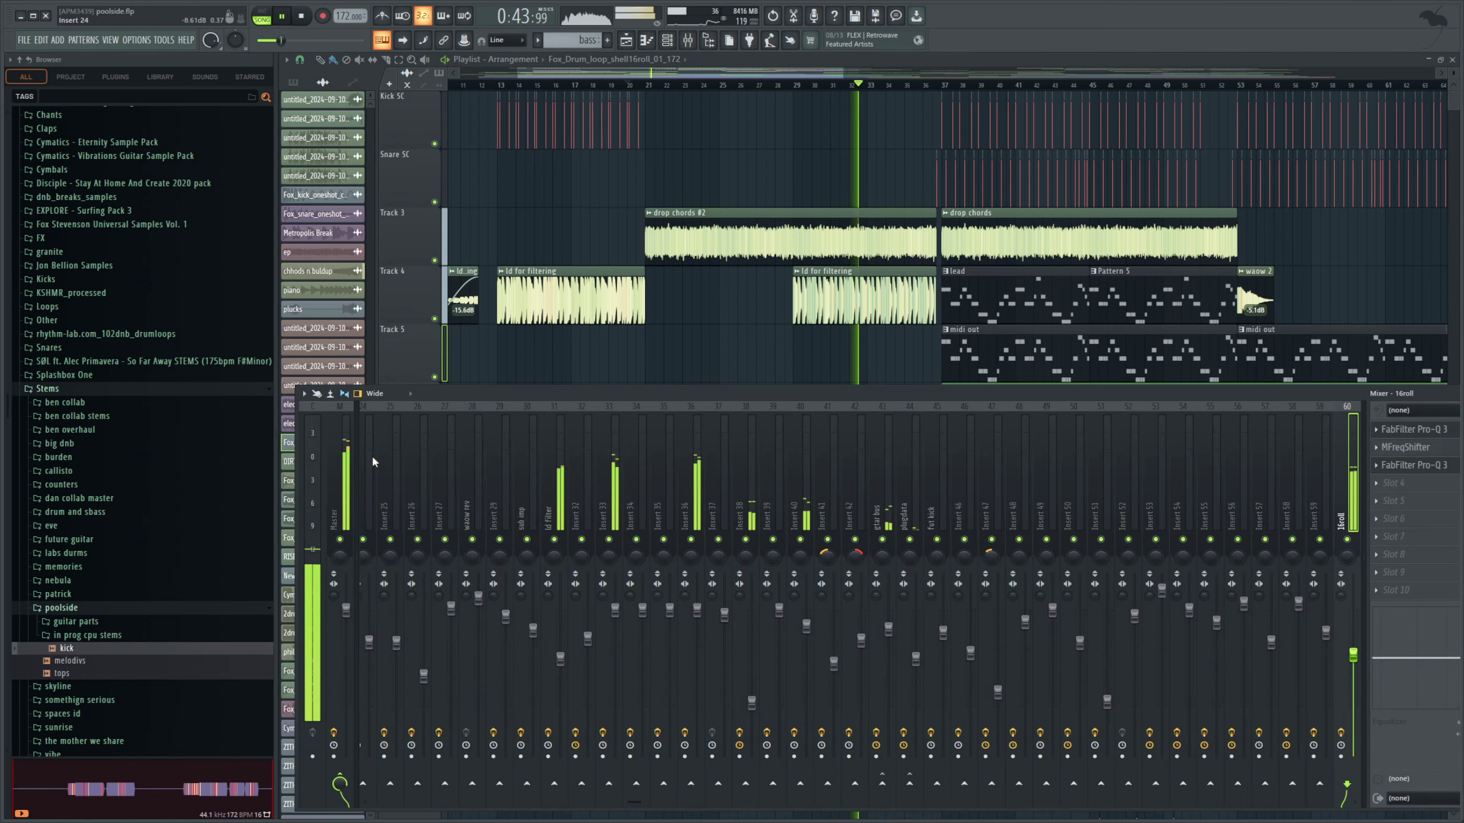
pyautogui.click(349, 462)
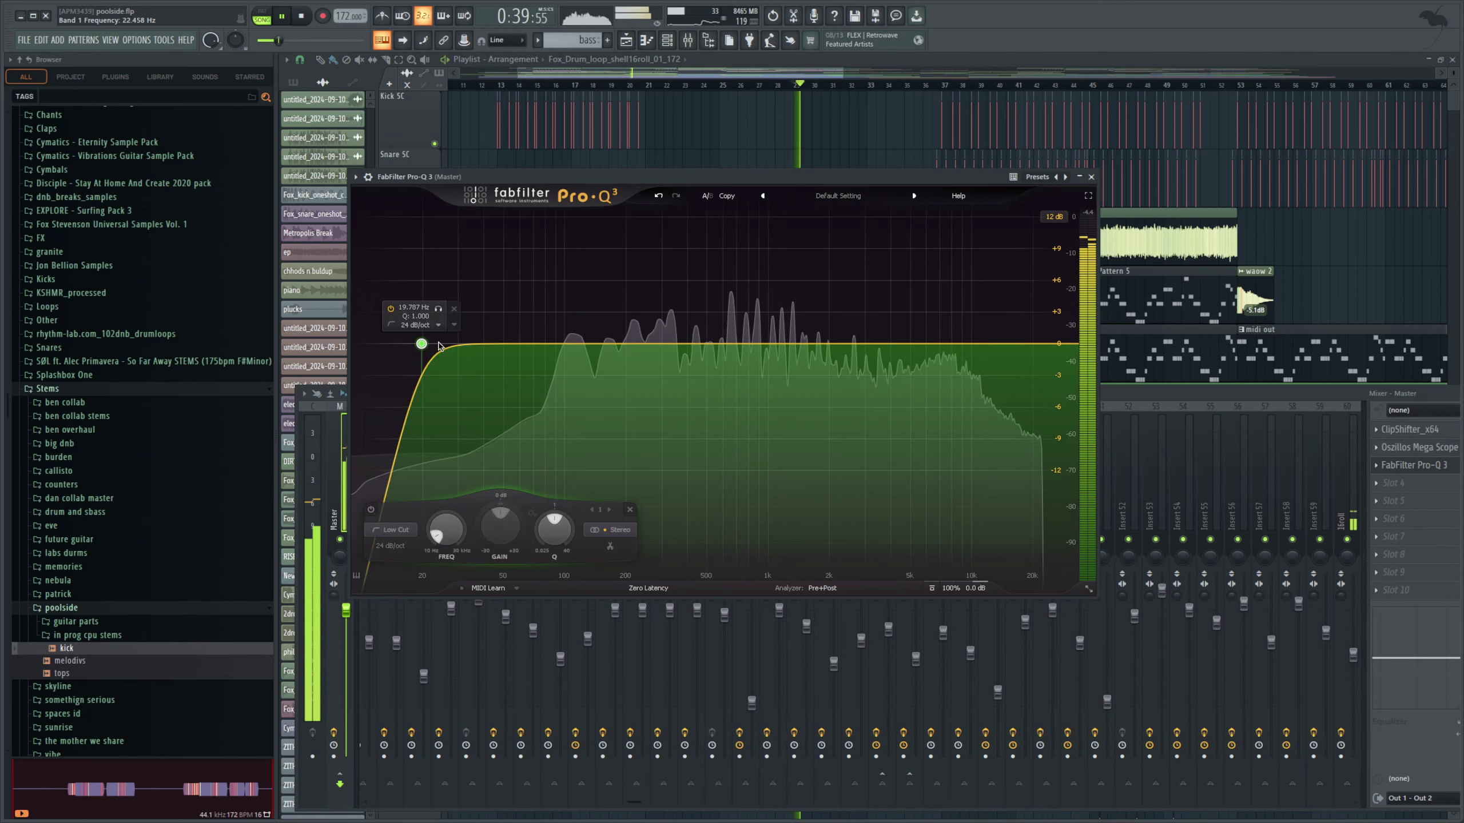
pyautogui.moveTo(415, 337); pyautogui.dragTo(616, 372)
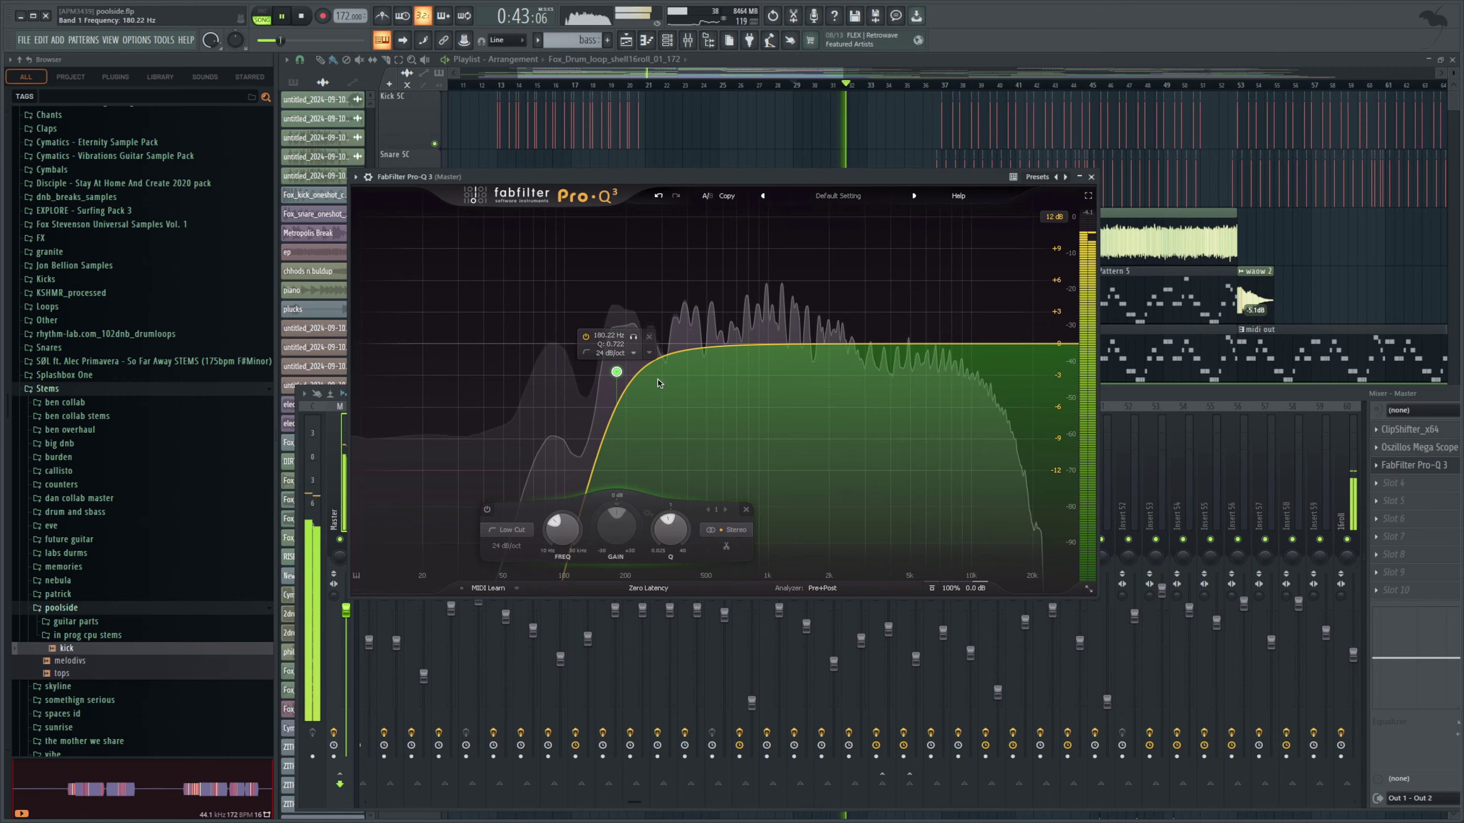
# Step: Remove FabFilter Pro-Q 3 from the Master's third effect slot and return to the arrangement
pyautogui.click(1389, 487)
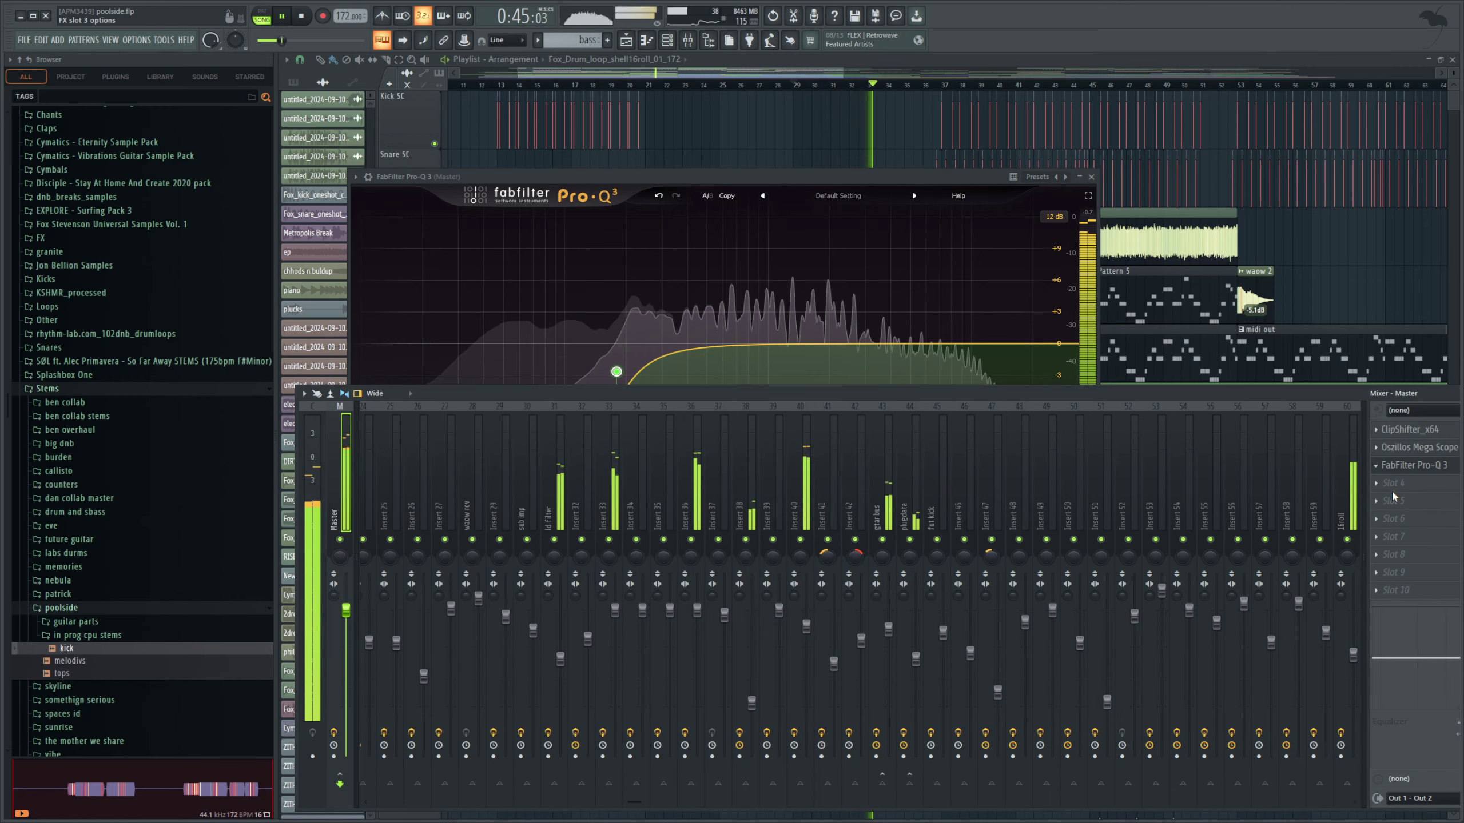
pyautogui.press('Delete')
pyautogui.press('F9')
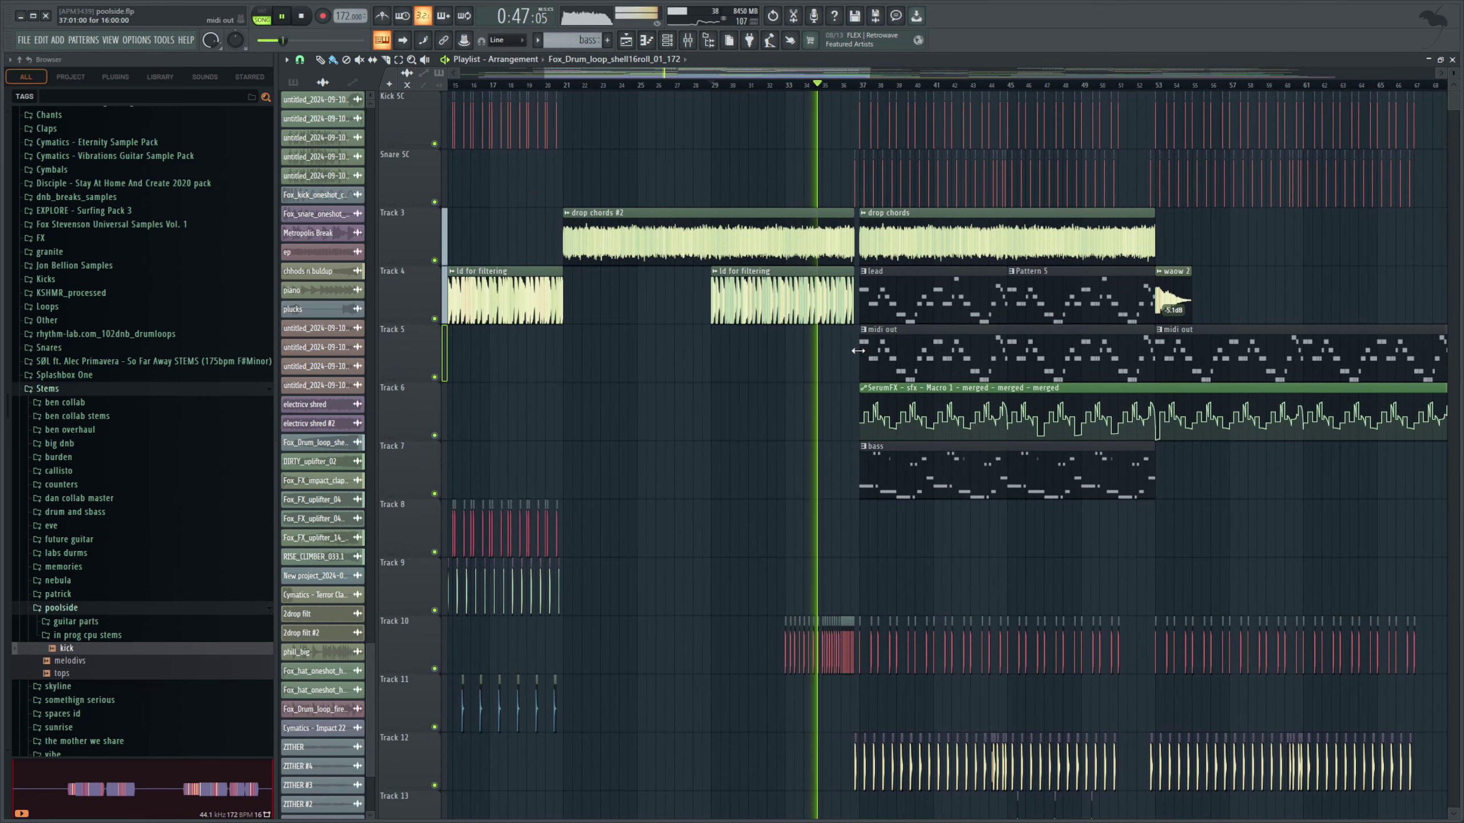
# Step: Isolate Track 10, play its buildup hits from bar 33 into the drop, and reactivate all tracks after stopping
pyautogui.press('space')
pyautogui.rightClick(434, 668)
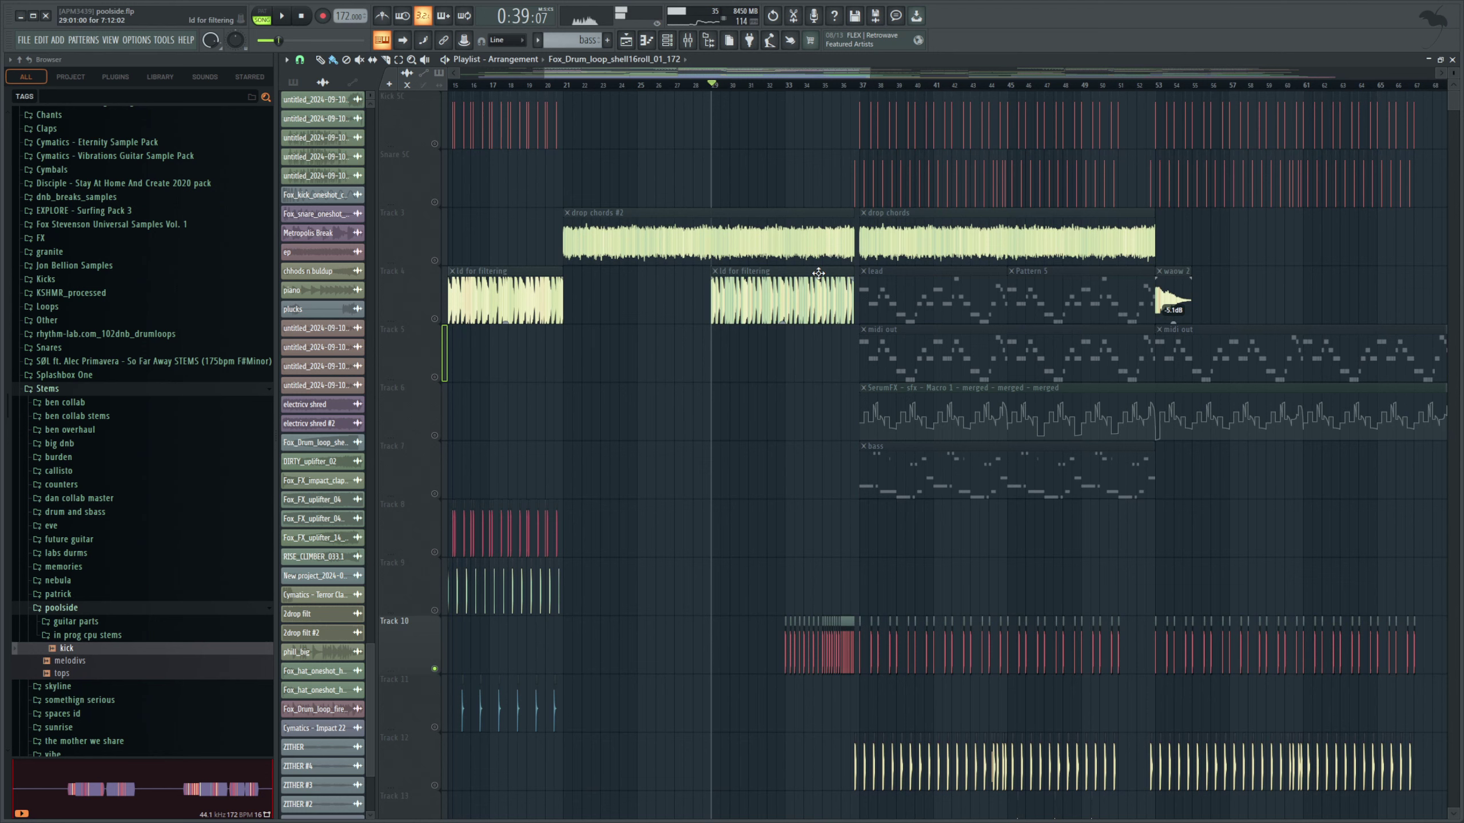
pyautogui.click(787, 88)
pyautogui.press('space')
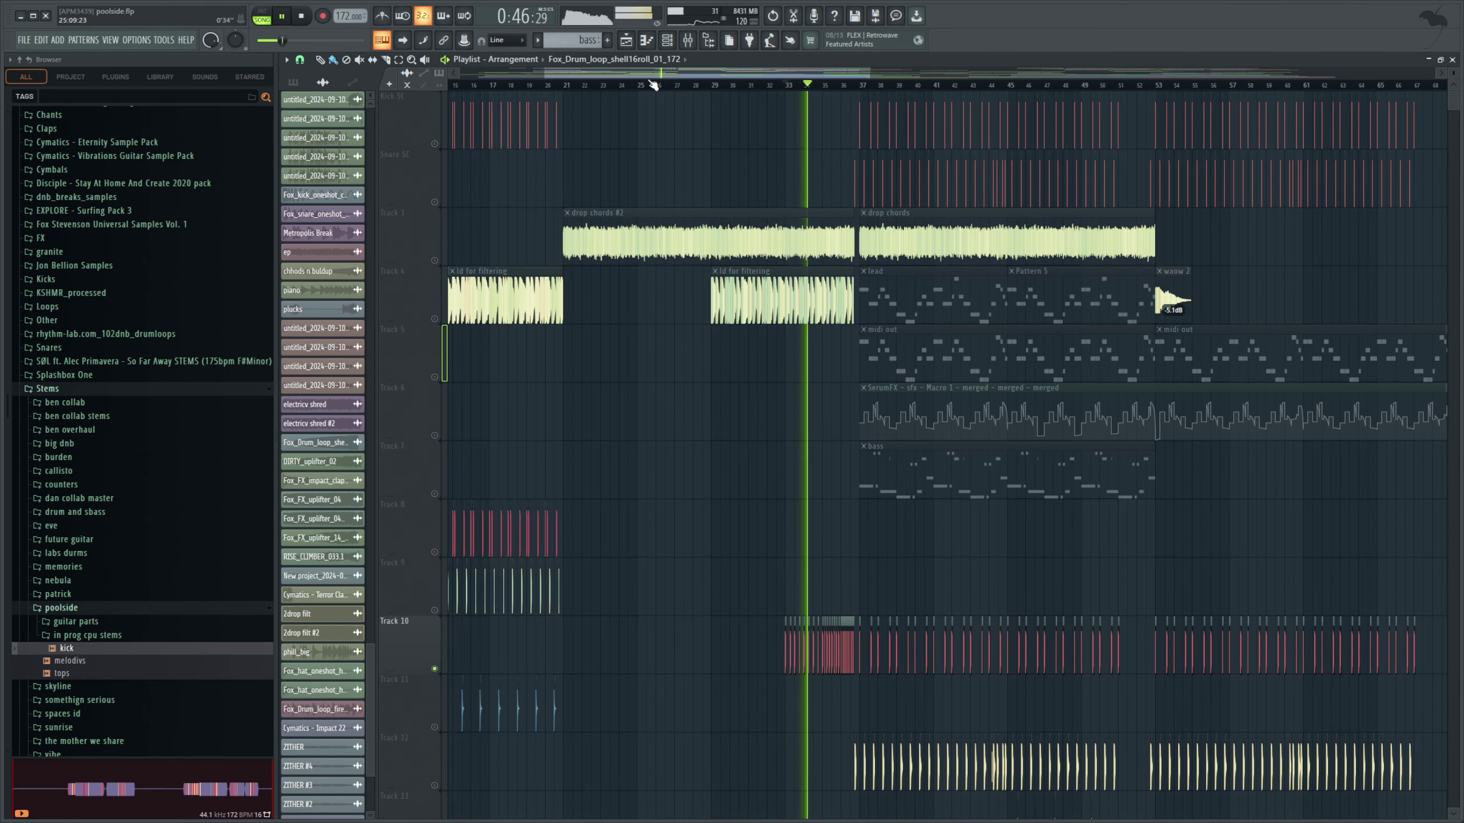
pyautogui.scroll(-2, 779, 511)
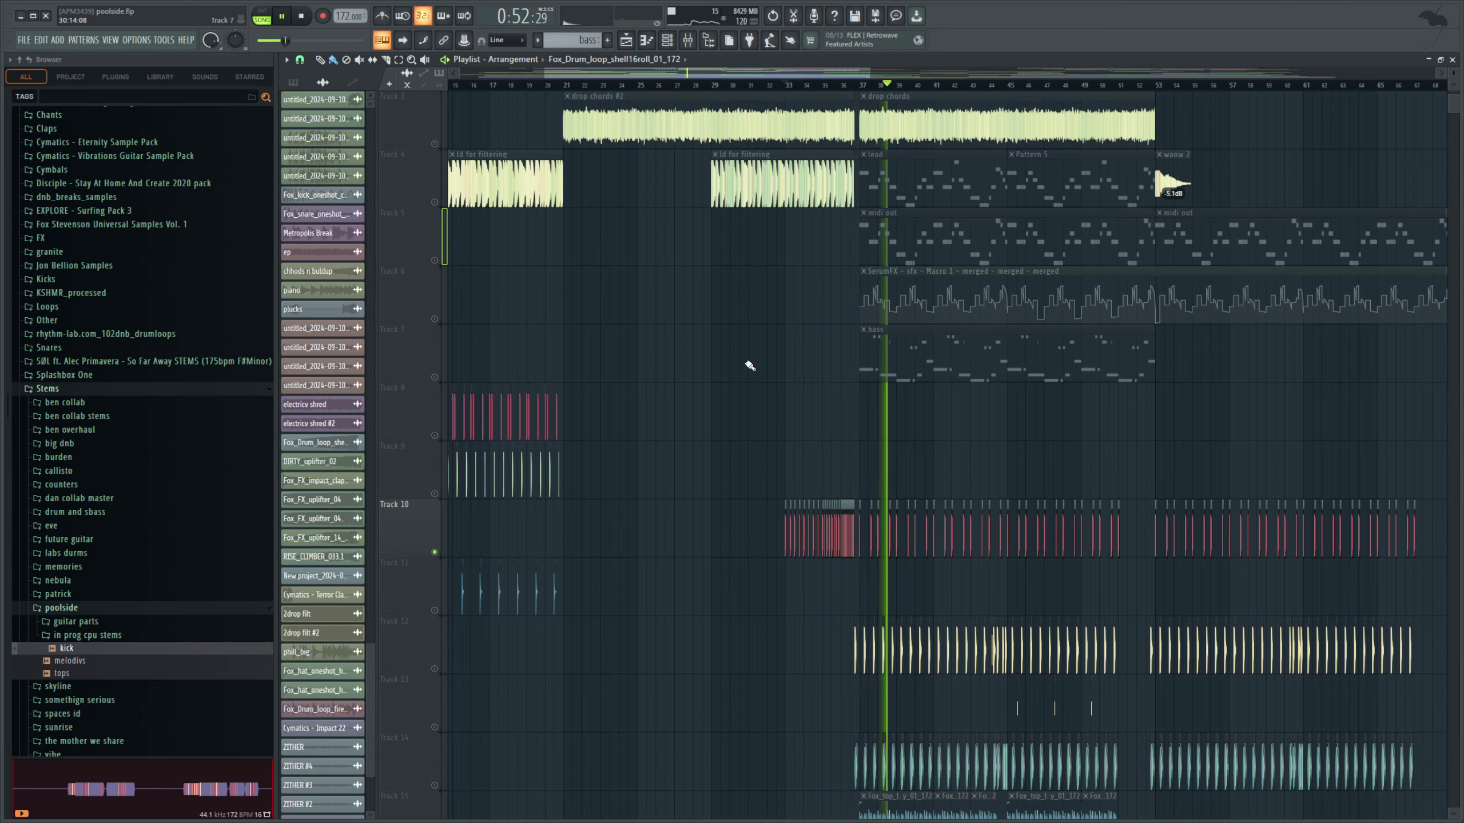
pyautogui.press('space')
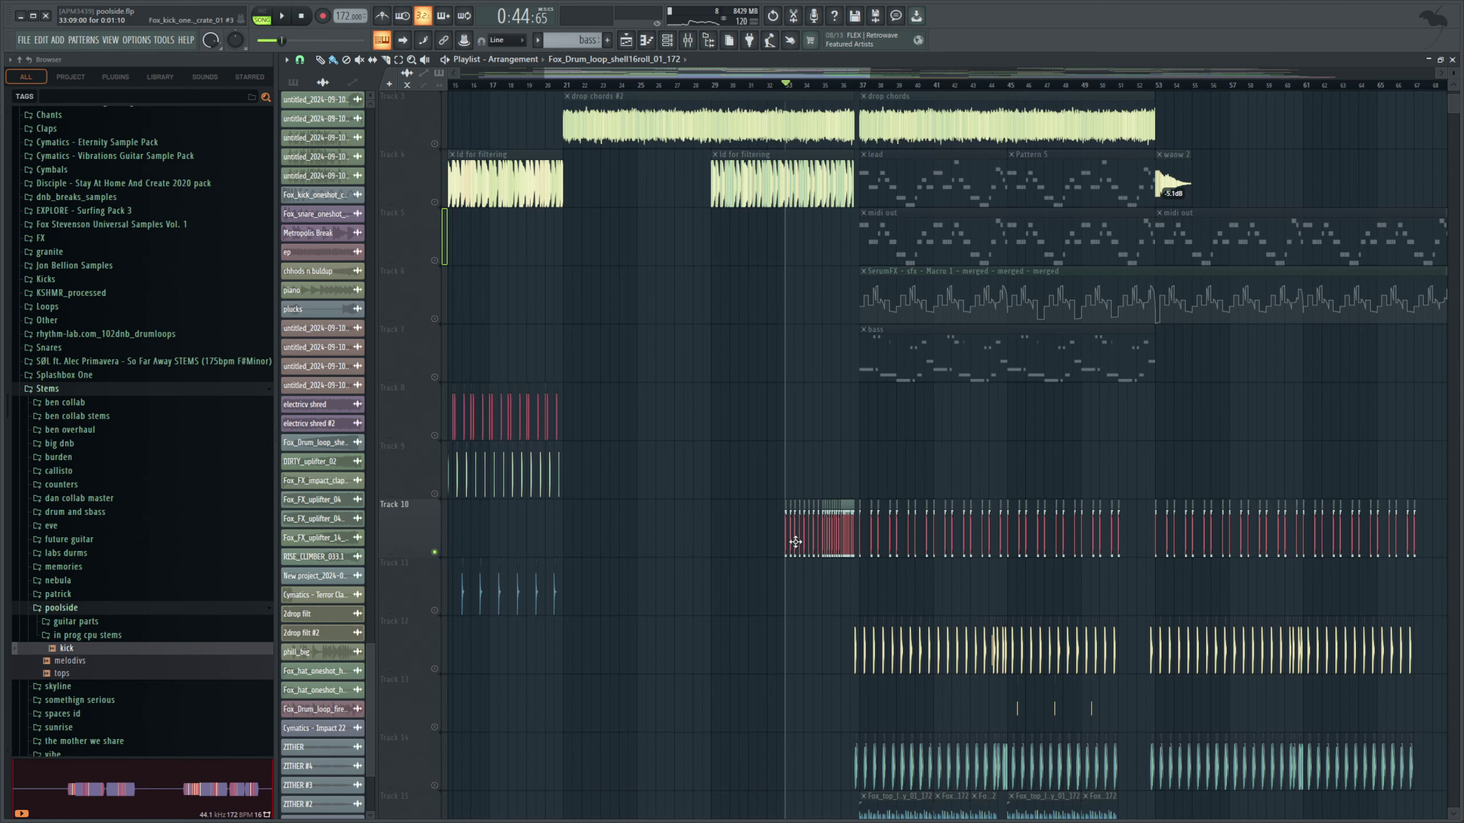
pyautogui.rightClick(434, 552)
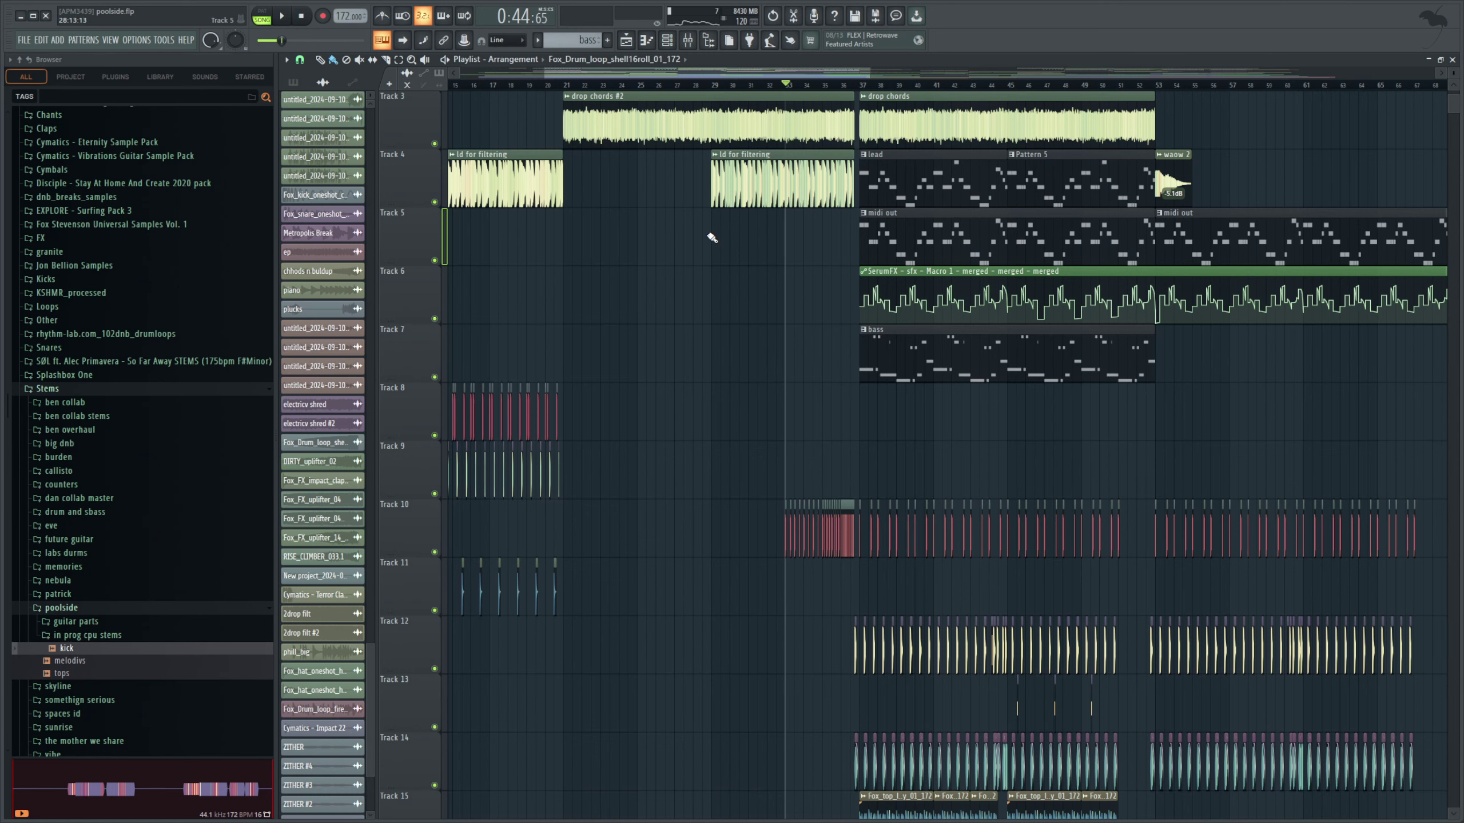
# Step: Load FabFilter Pro-Q 3 on the Master, shape a 48 dB/oct low cut below about 13 Hz, and check it by playing into the drop
pyautogui.click(685, 47)
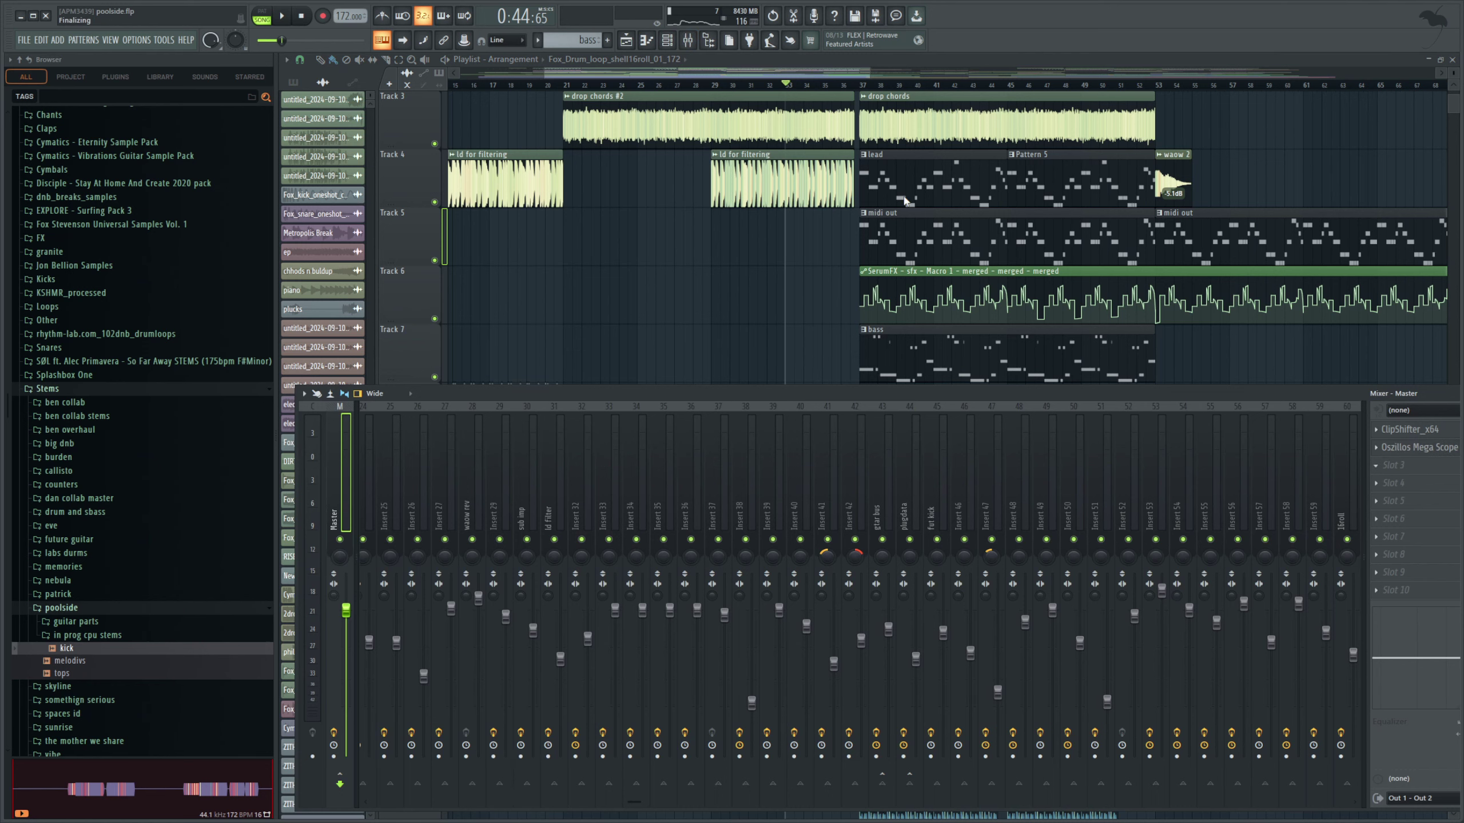
pyautogui.moveTo(697, 177); pyautogui.dragTo(741, 223)
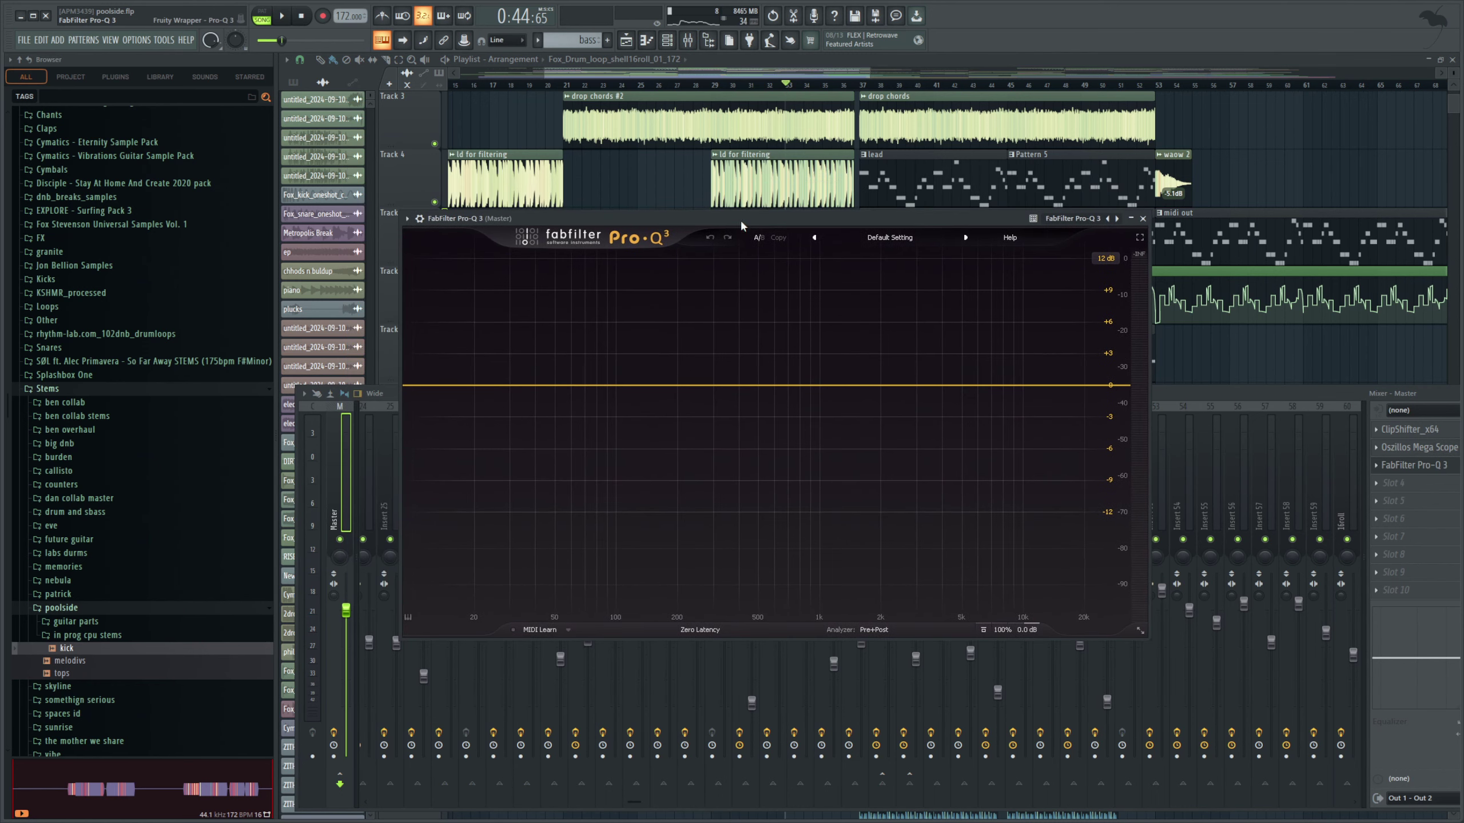
pyautogui.click(446, 386)
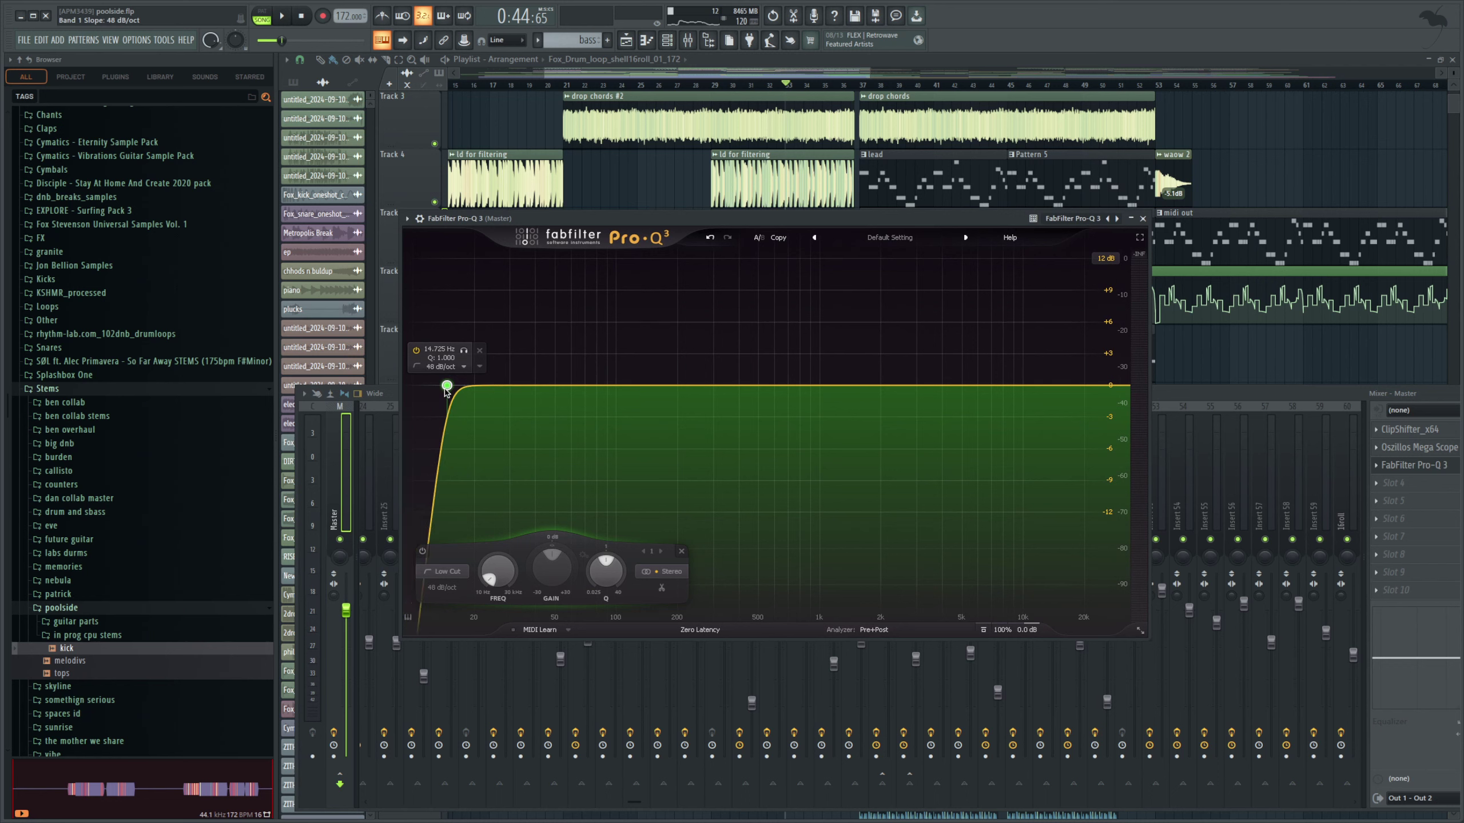
pyautogui.moveTo(449, 389); pyautogui.dragTo(439, 401)
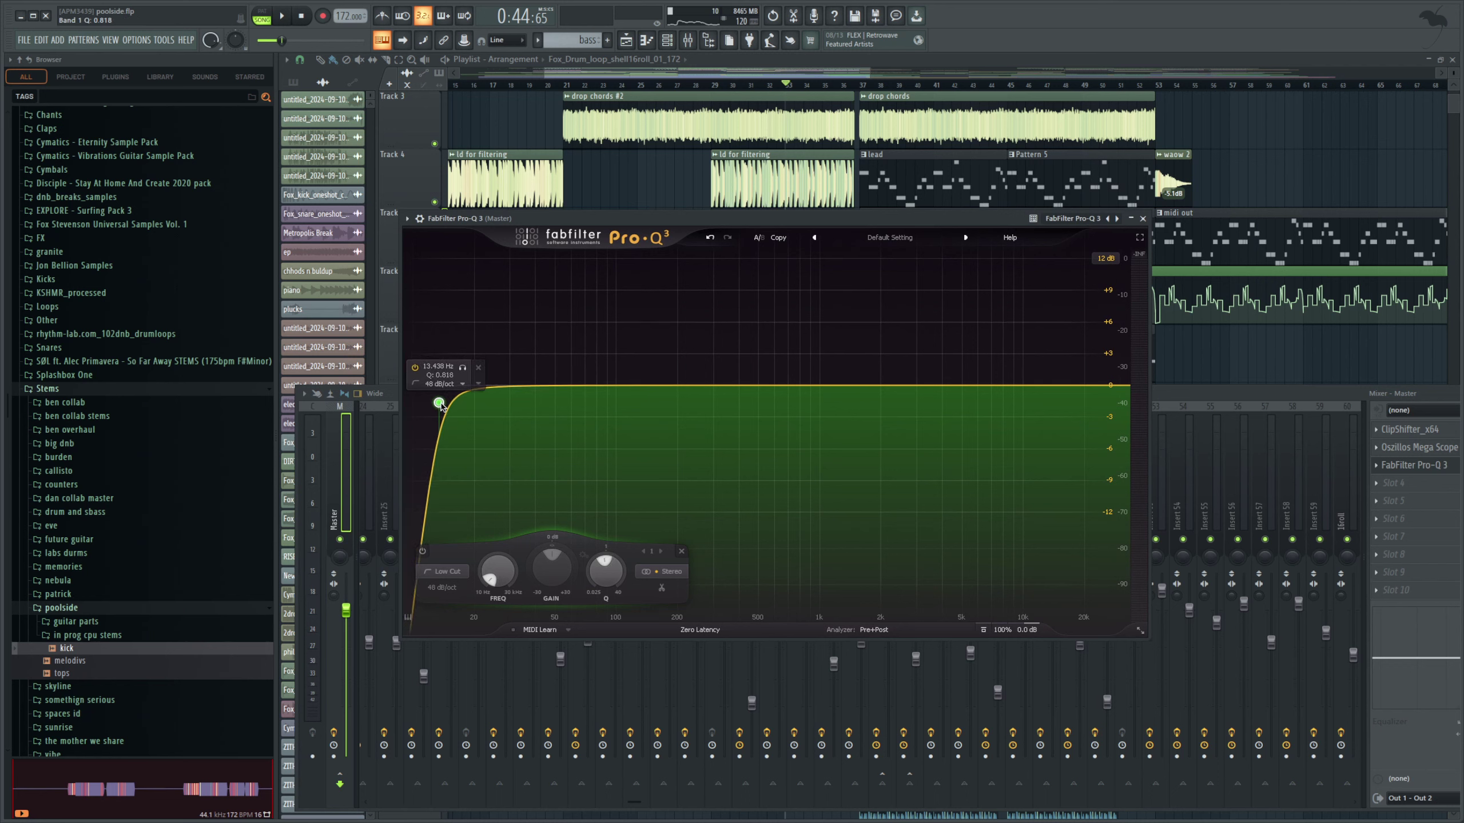
pyautogui.moveTo(442, 407); pyautogui.dragTo(313, 467)
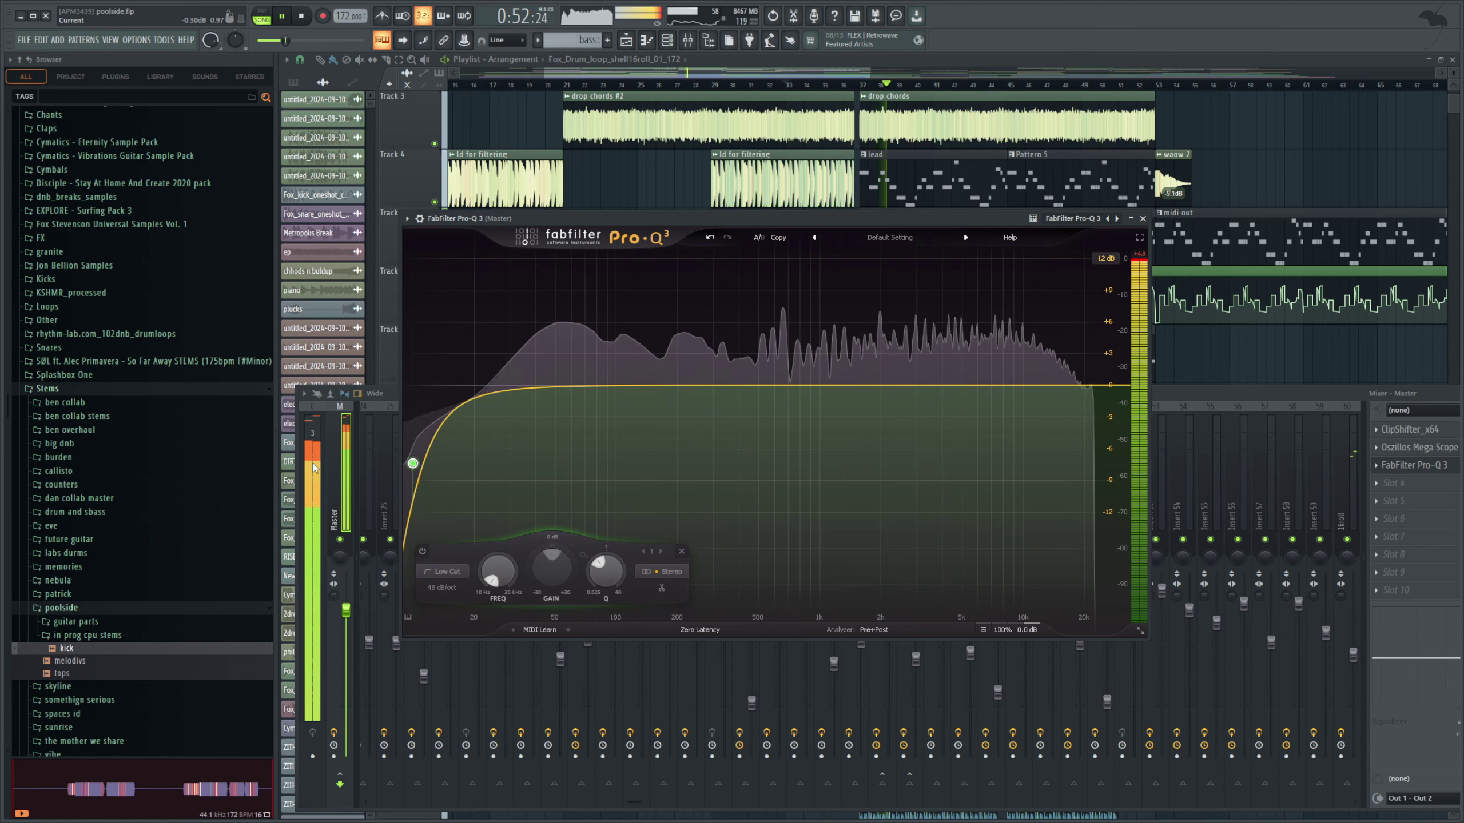
pyautogui.press('space')
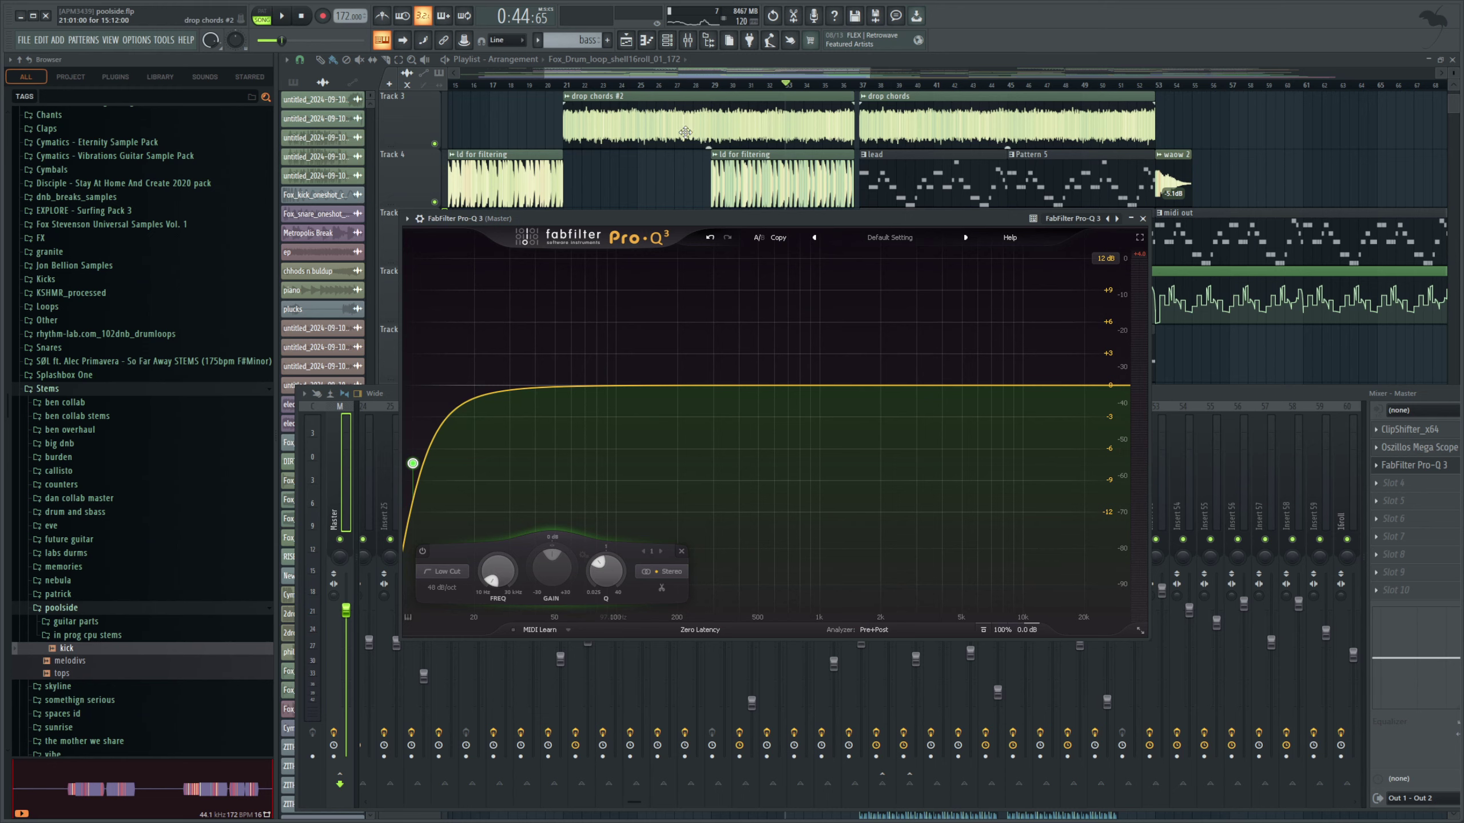
pyautogui.press('F12')
# Step: Look through the drum, effect and melodic clips on Tracks 14 to 39, and place the playhead at bar 29
pyautogui.scroll(-11, 788, 217)
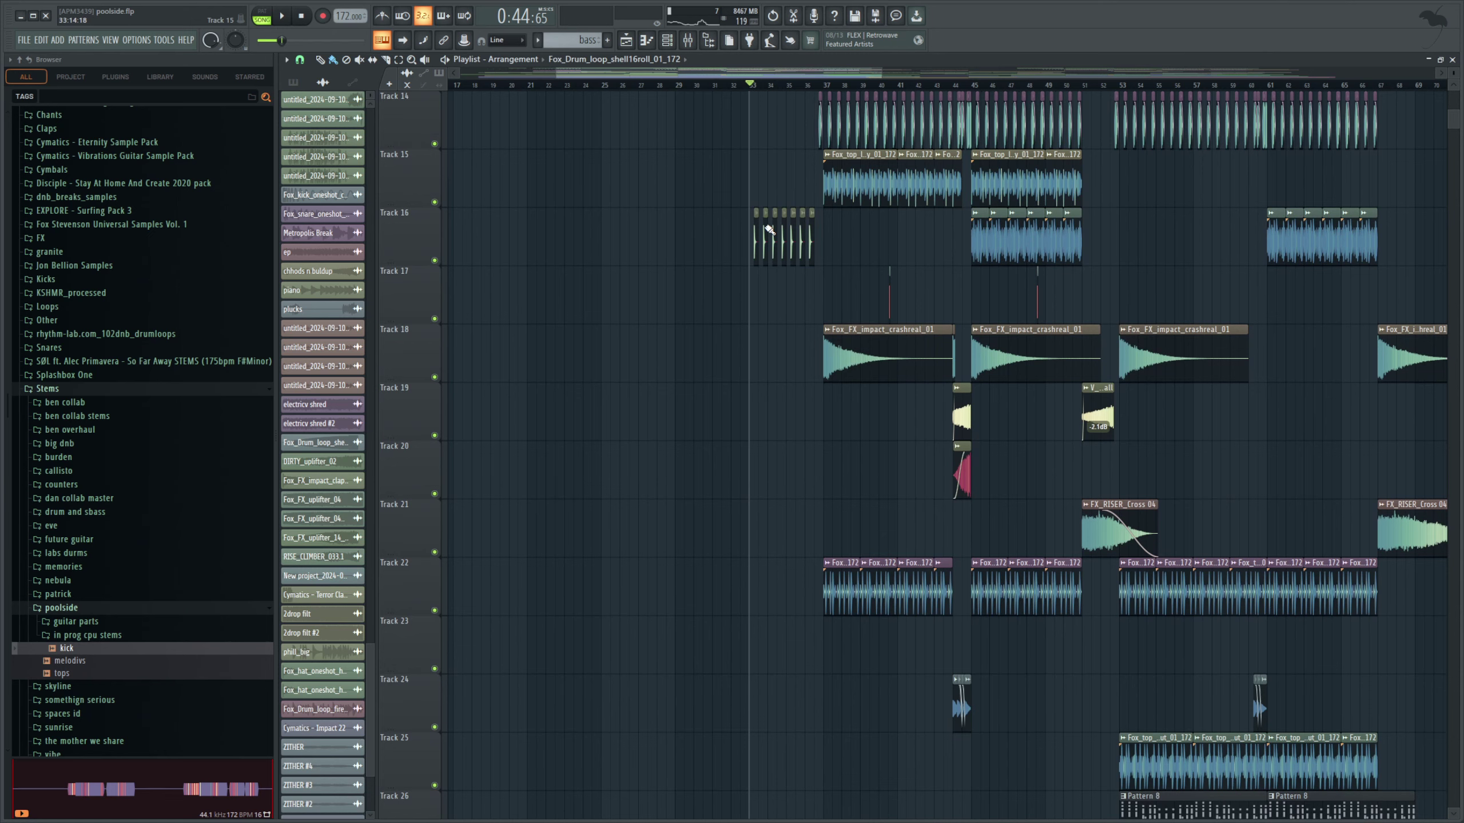
pyautogui.scroll(-13, 749, 254)
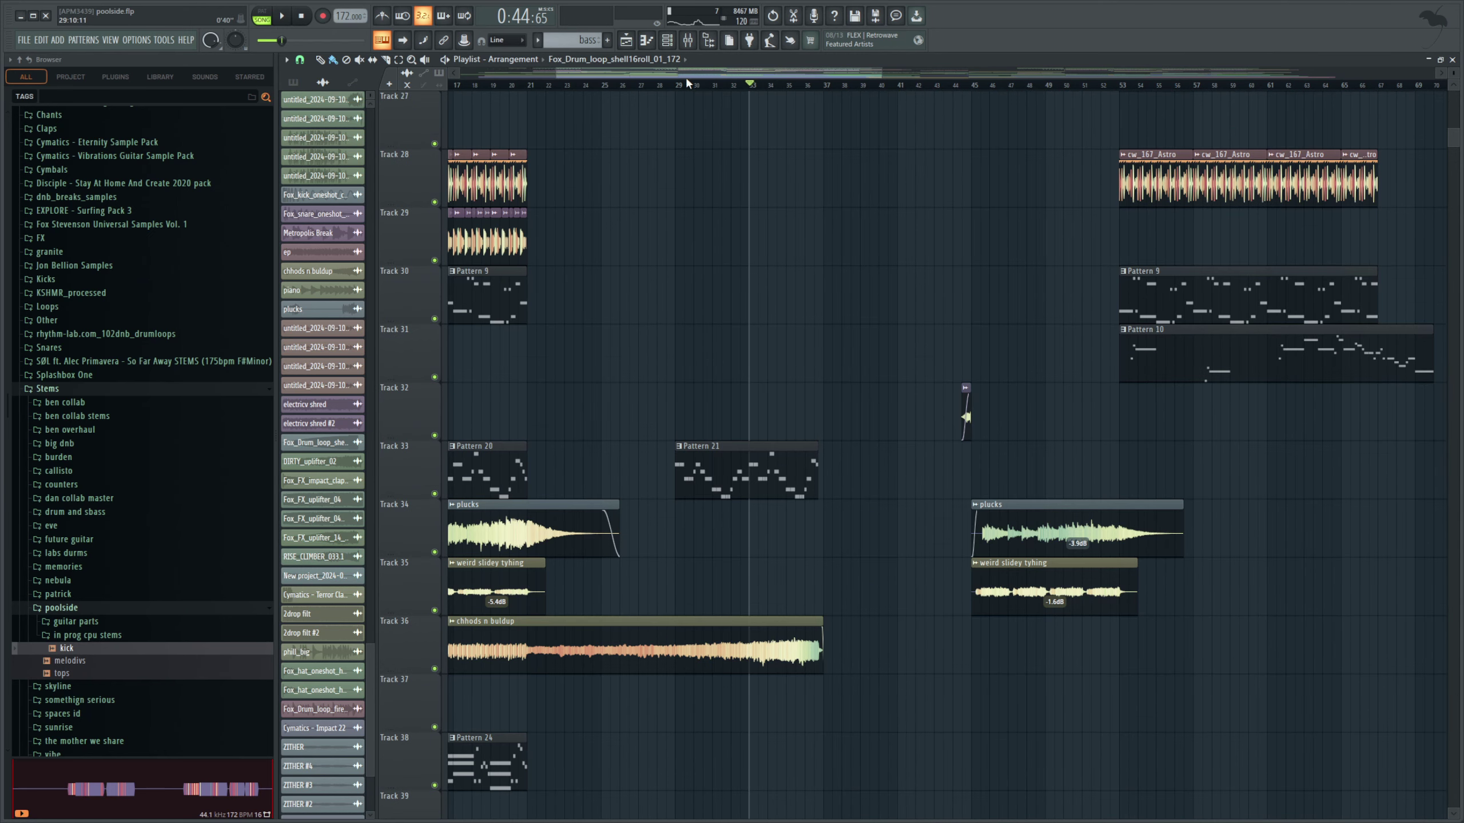
pyautogui.moveTo(688, 70); pyautogui.dragTo(677, 80)
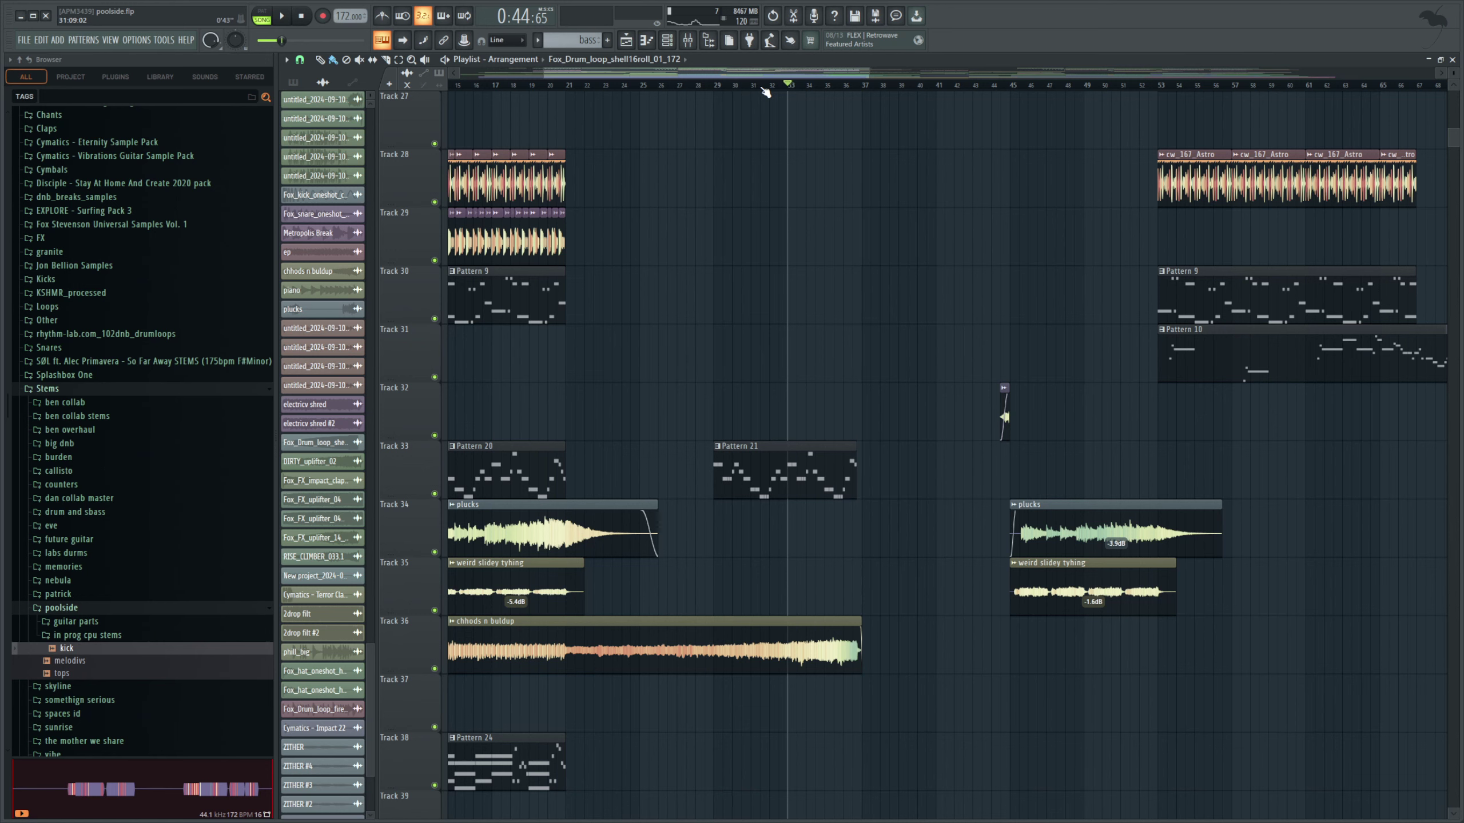
pyautogui.moveTo(752, 92); pyautogui.dragTo(724, 102)
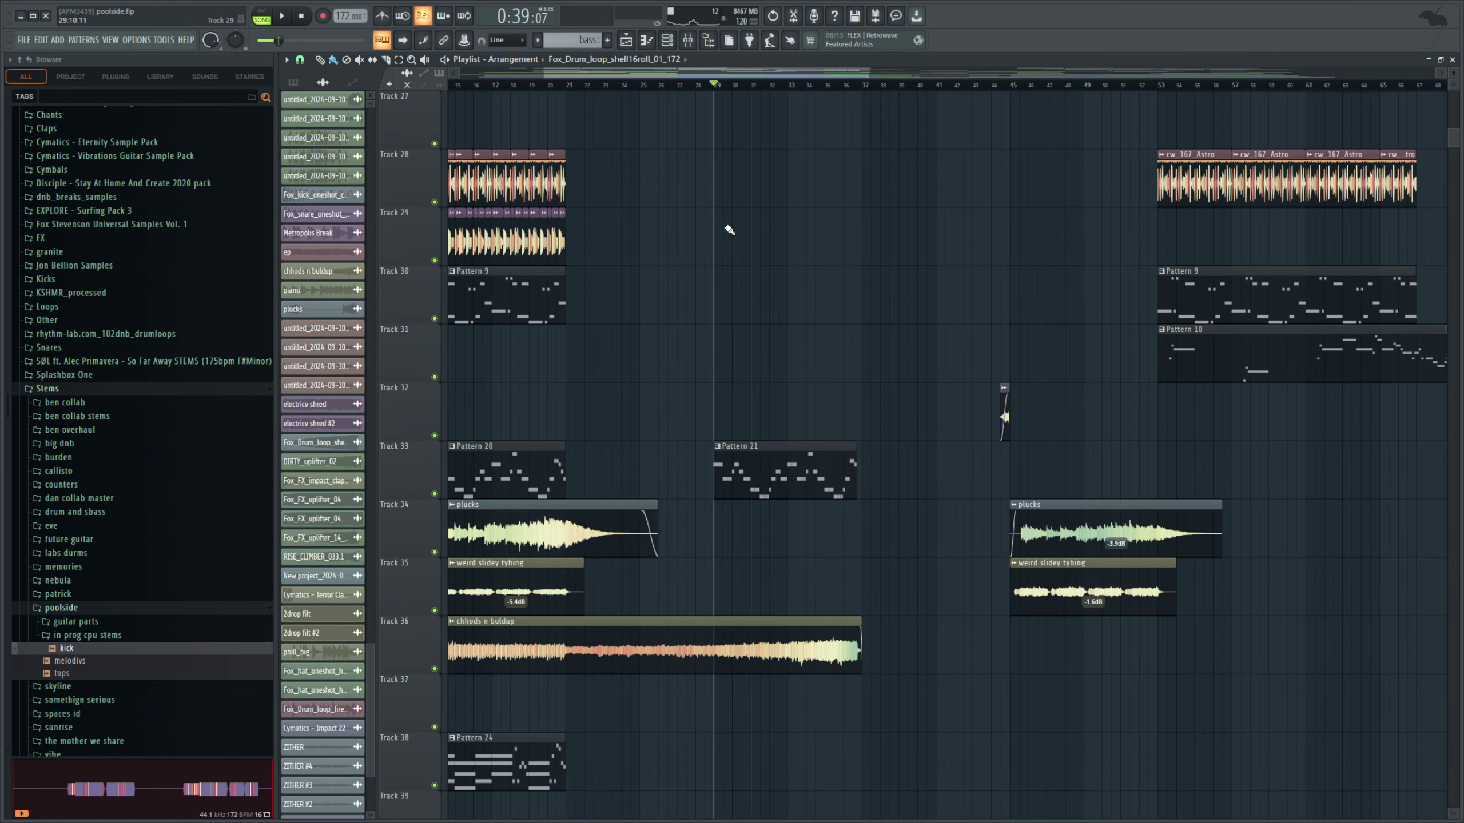
# Step: Examine the buildup and drop clips across Tracks 16 to 40, and return to the top tracks with the first buildup and drop in view
pyautogui.scroll(3, 726, 230)
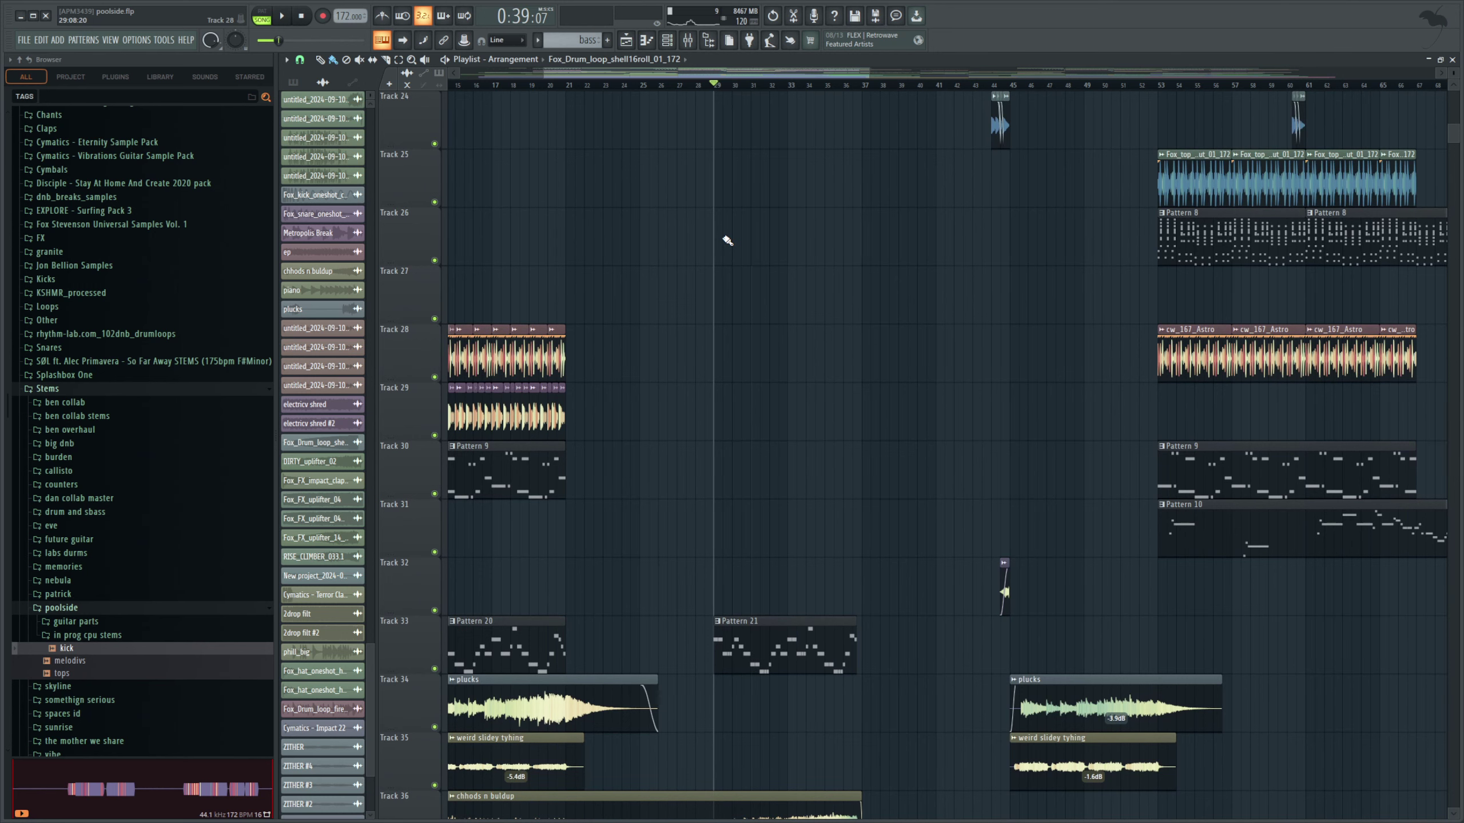
pyautogui.scroll(-4, 727, 241)
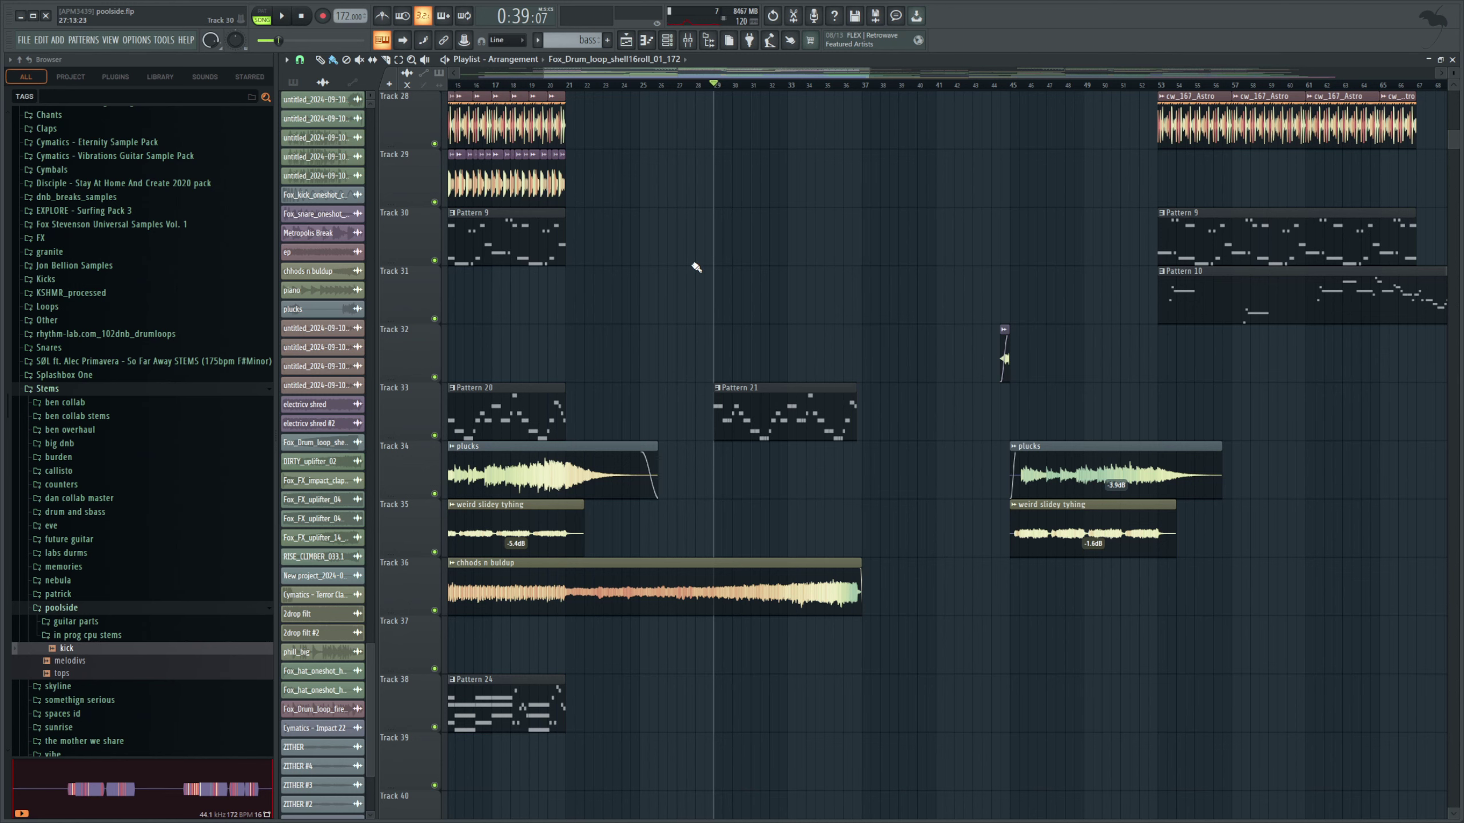
pyautogui.hscroll(-1, 705, 83)
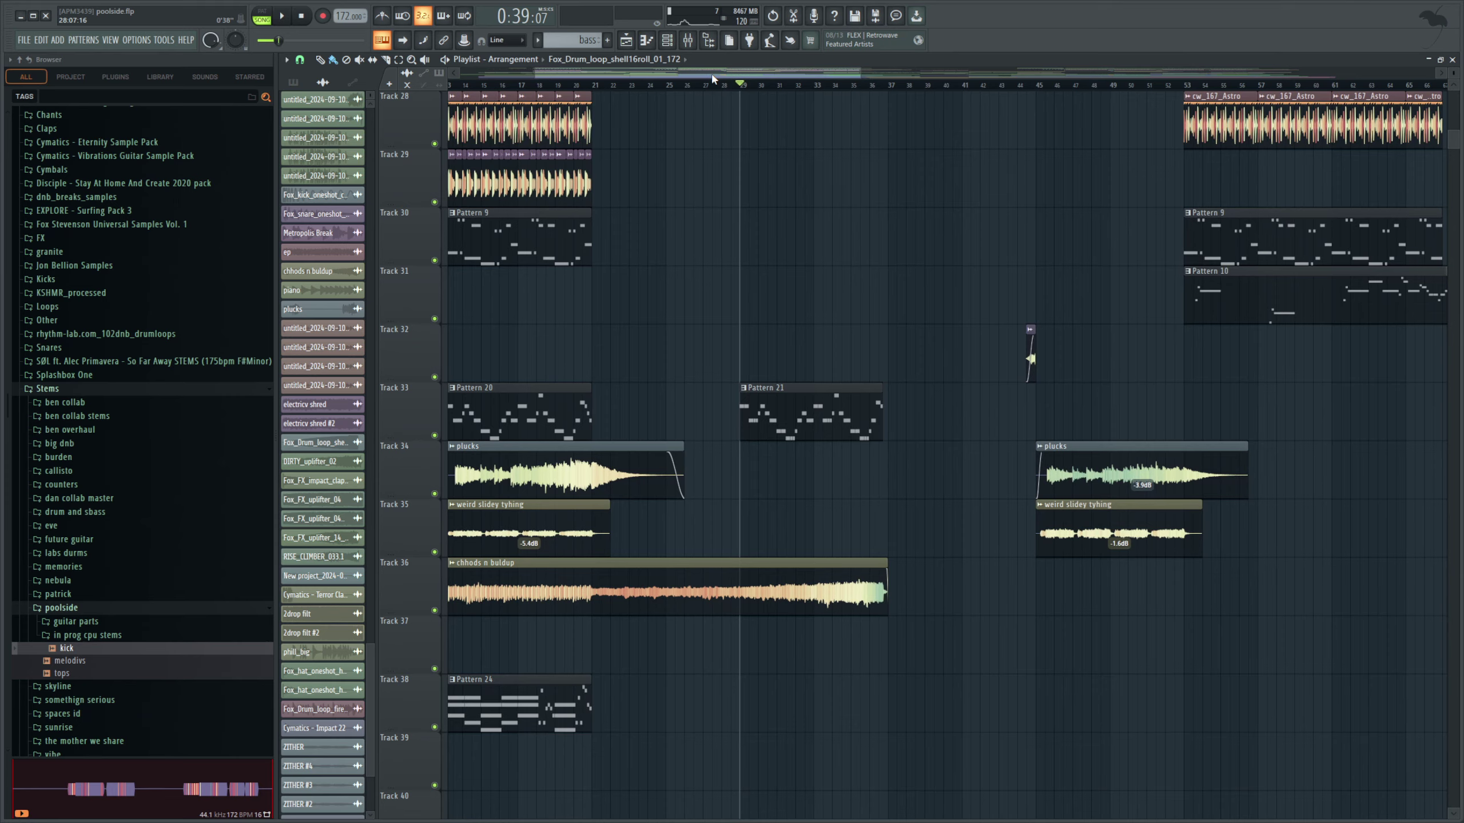
pyautogui.scroll(5, 713, 79)
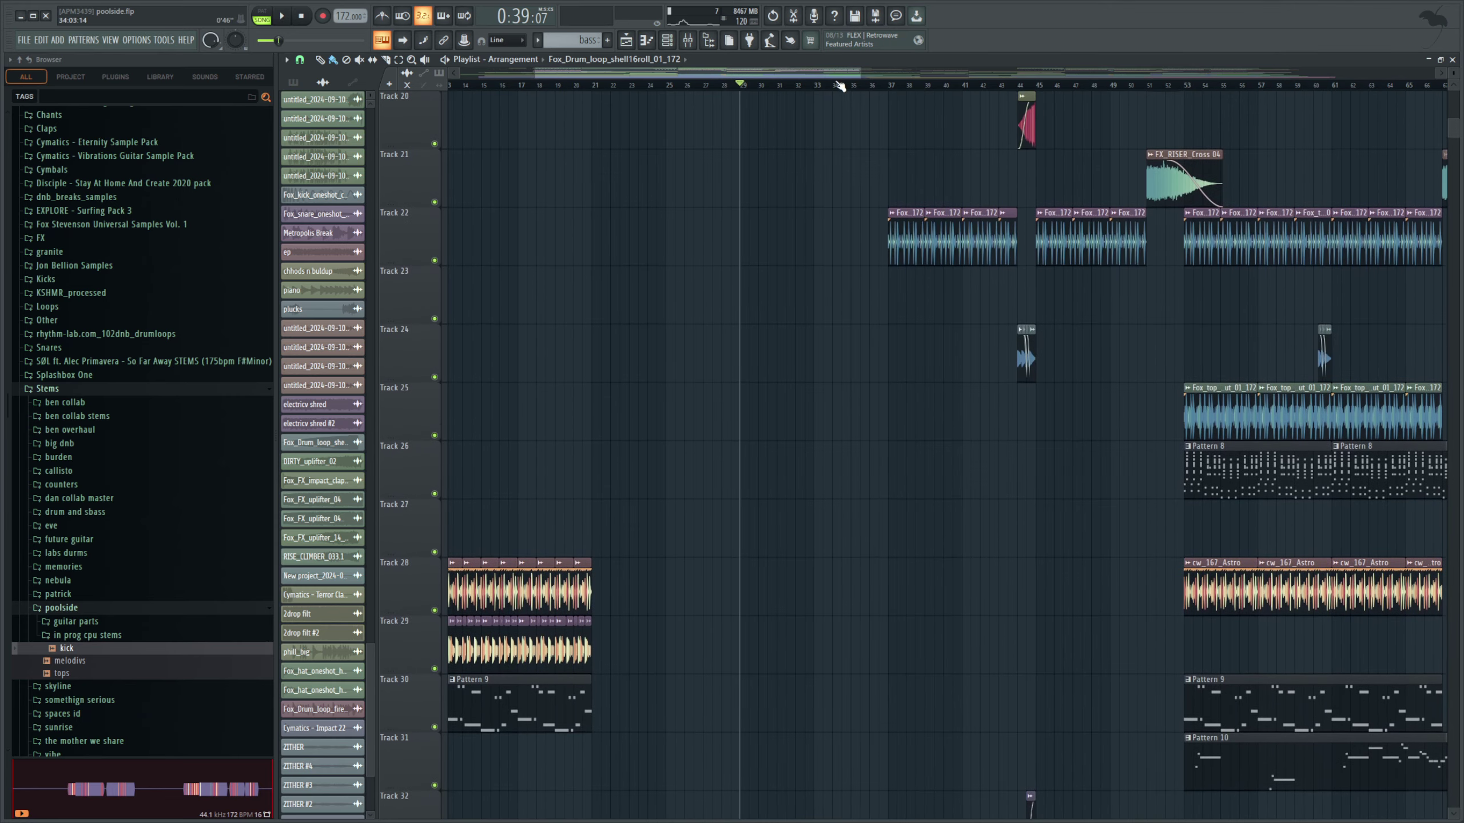
pyautogui.scroll(-2, 758, 321)
pyautogui.scroll(3, 758, 321)
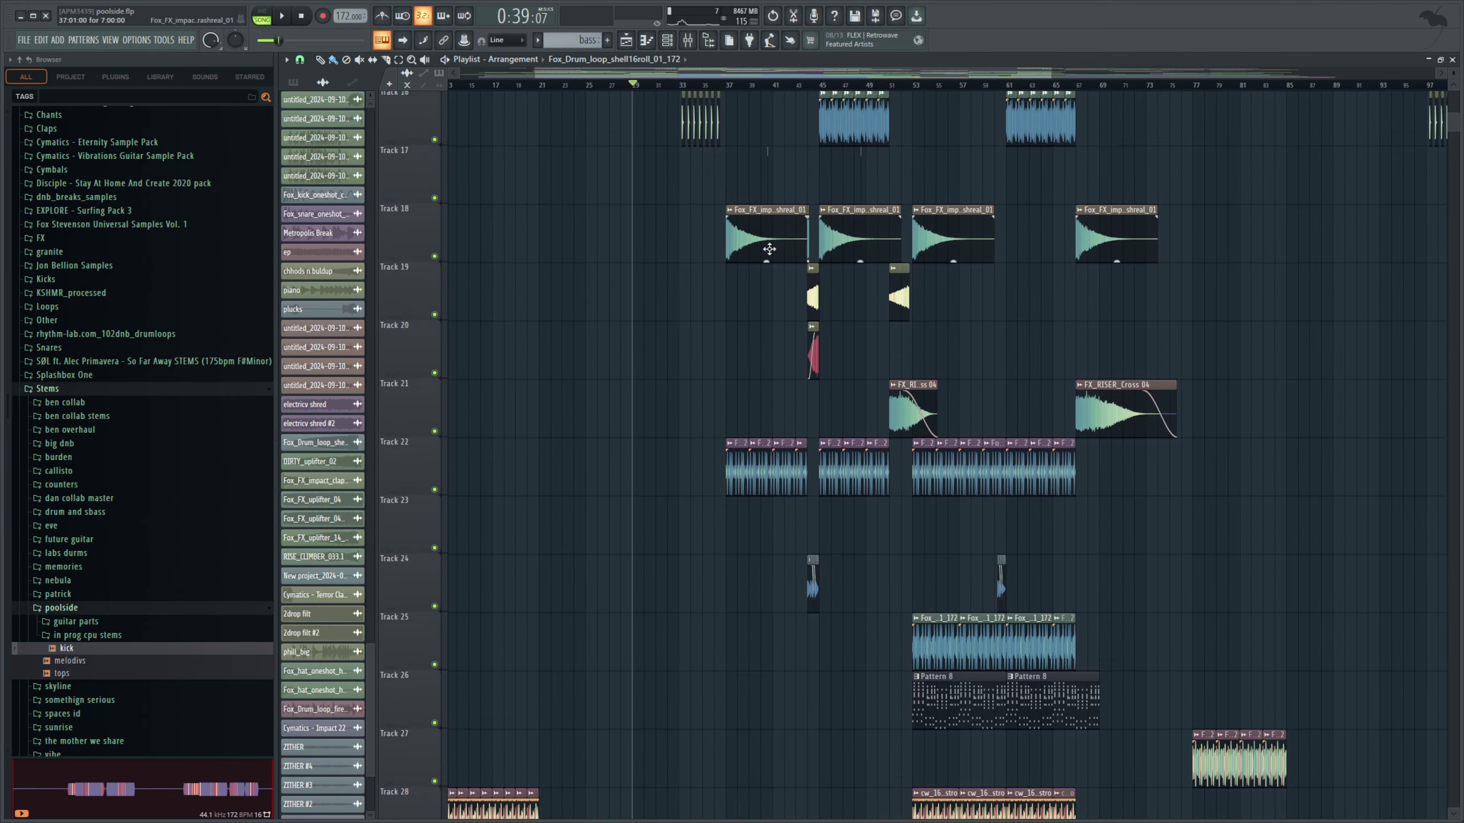
pyautogui.scroll(10, 758, 321)
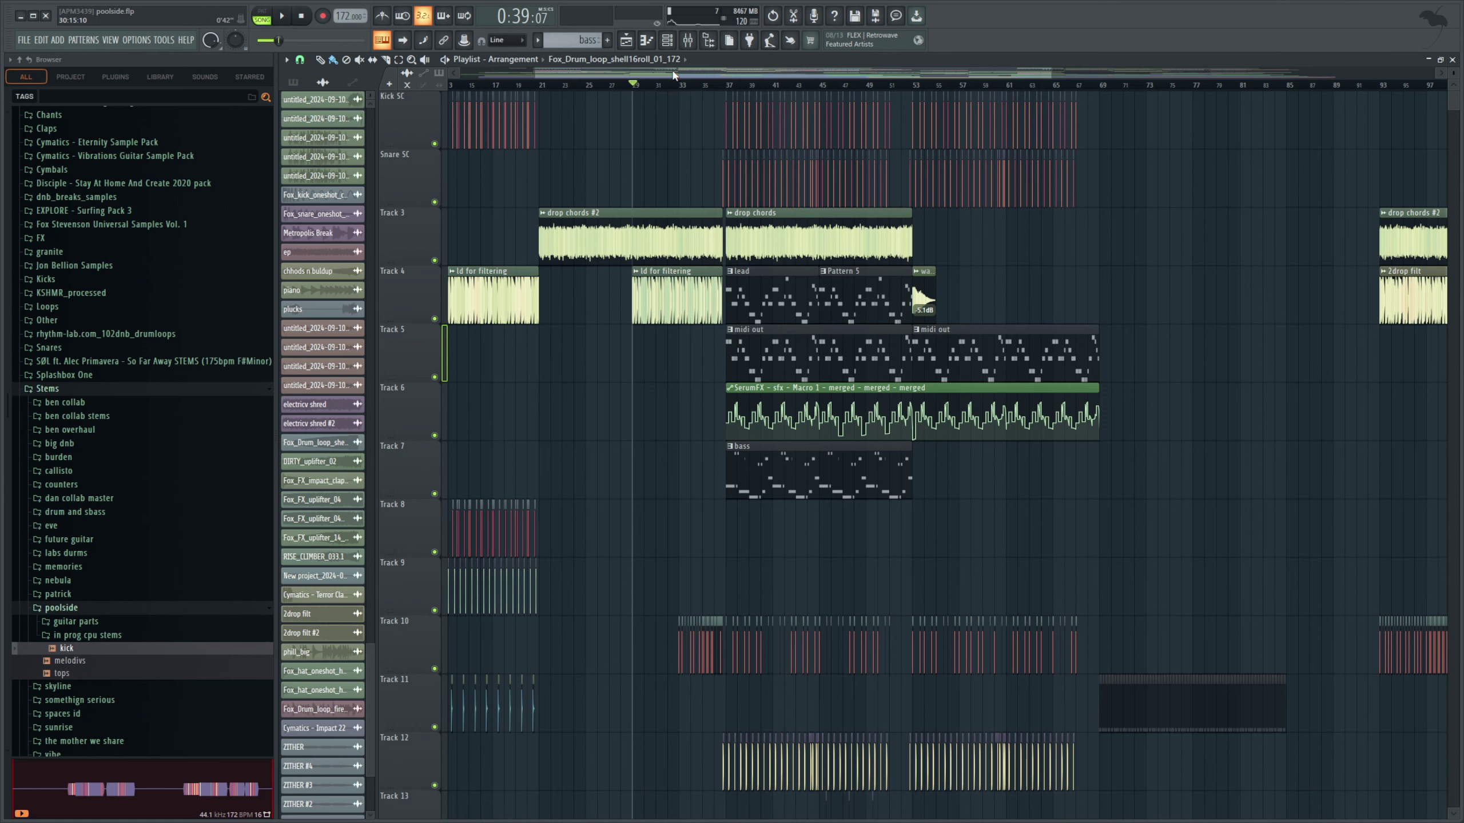
pyautogui.moveTo(673, 75); pyautogui.dragTo(642, 96)
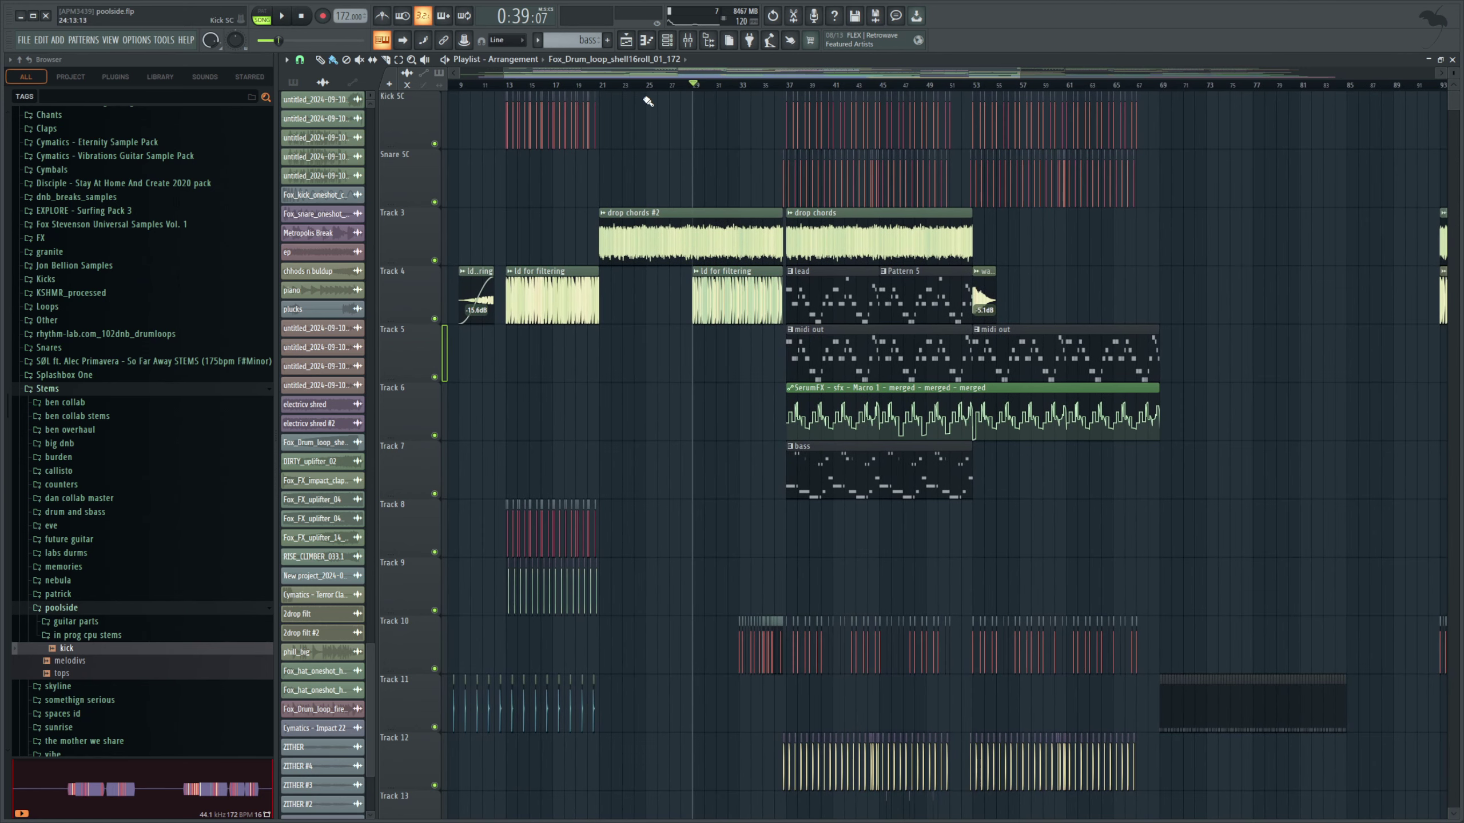